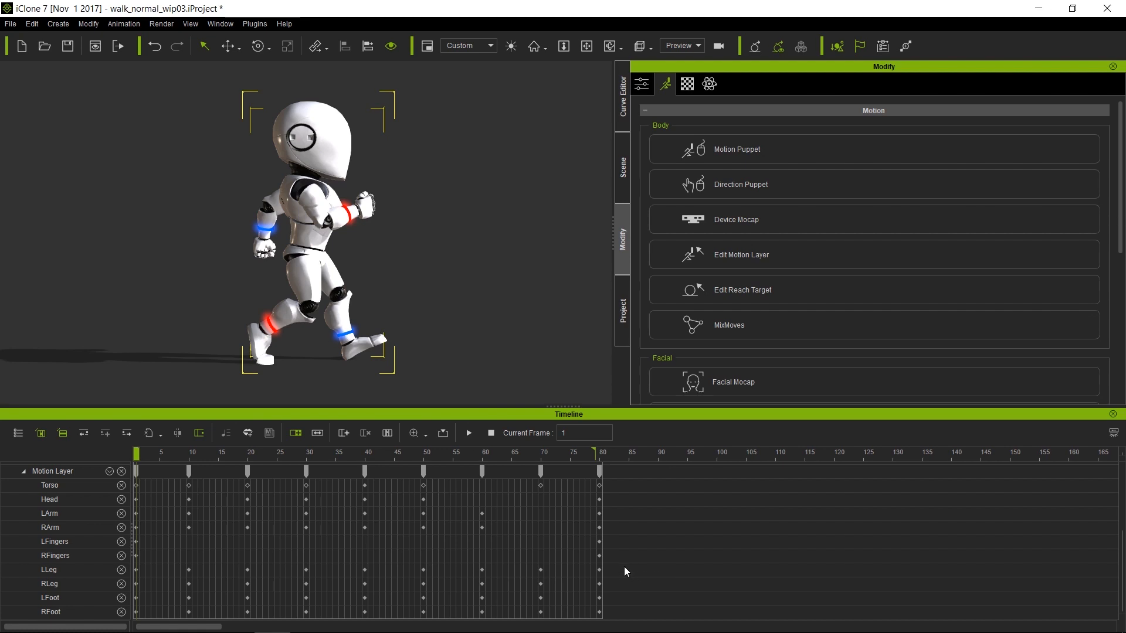
Delete the leg and foot keys after frame 1, play back to check, then switch to side view
drag(624, 567, 135, 622)
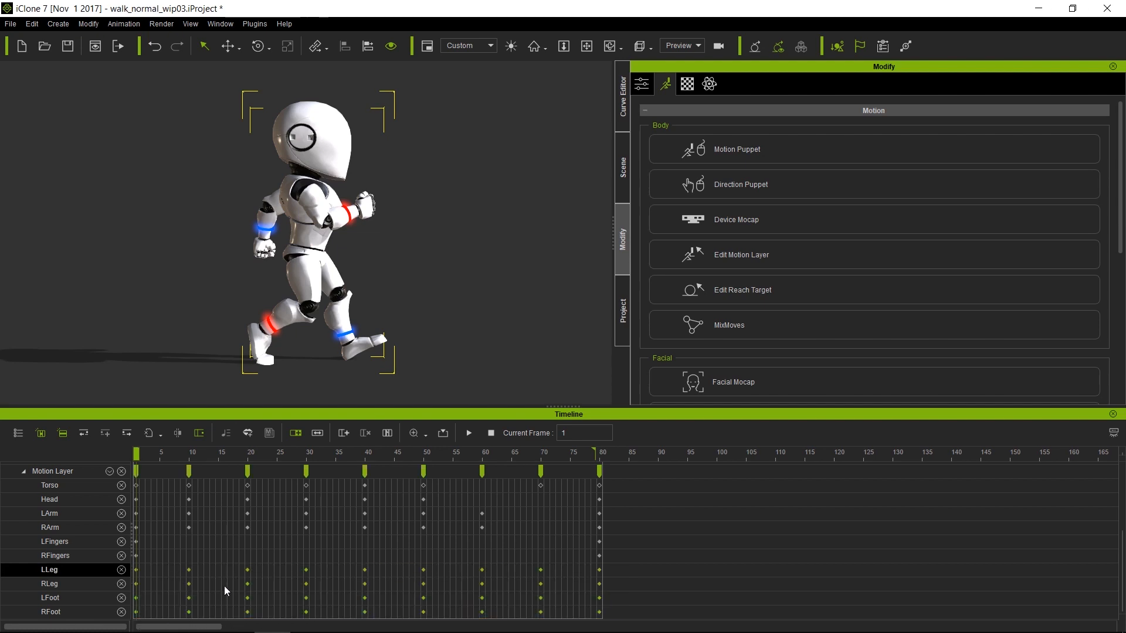
key(Delete)
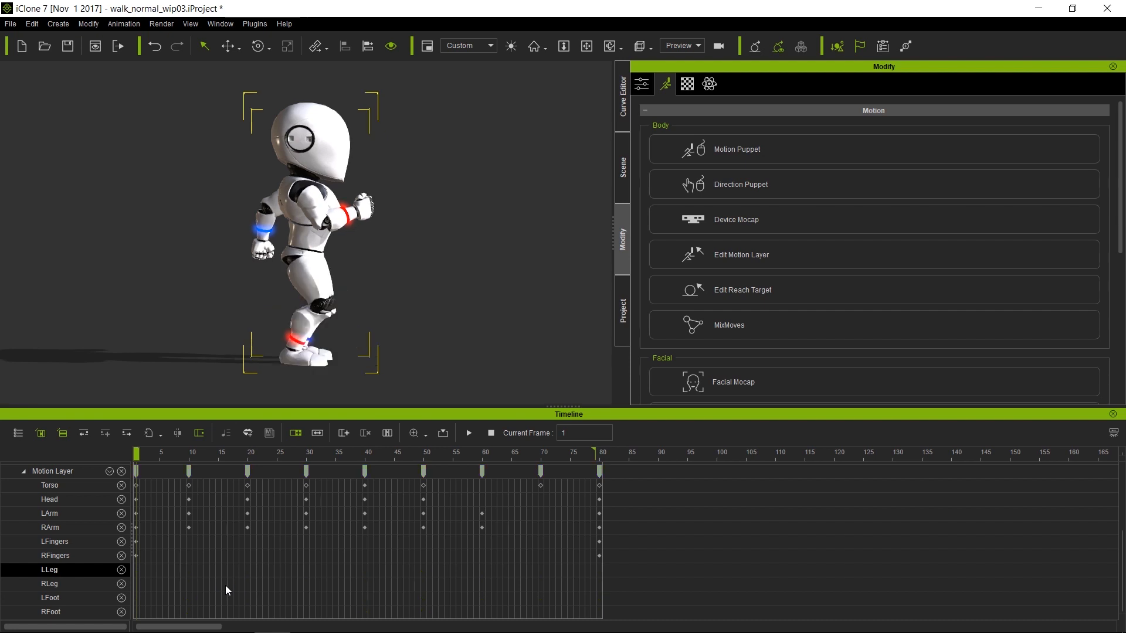
middle_drag(486, 204, 354, 232)
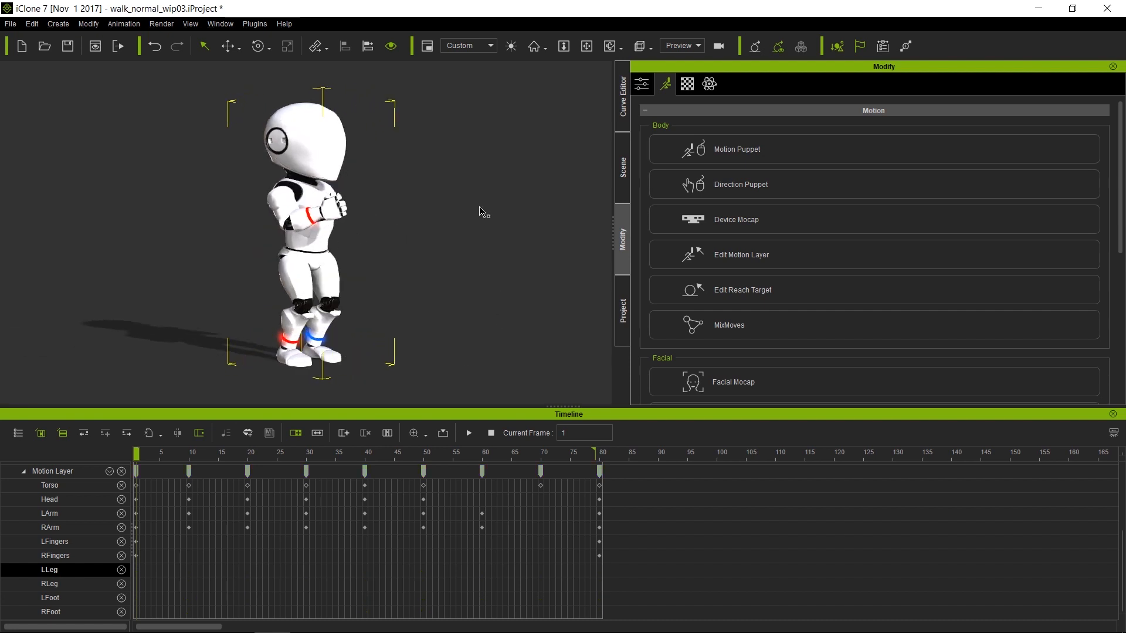
key(space)
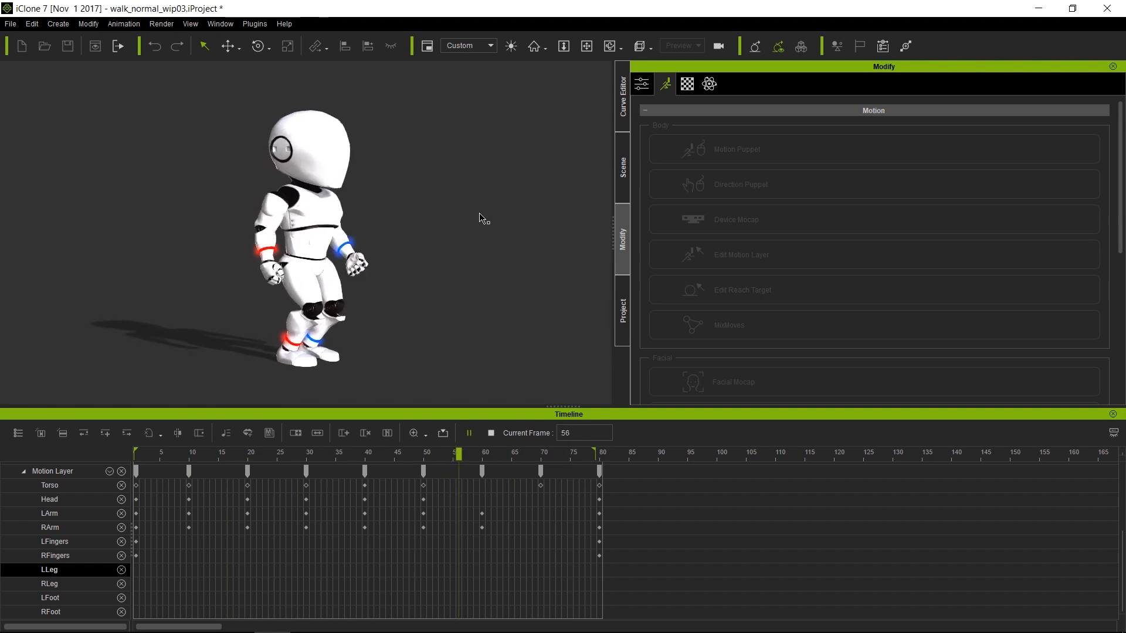
click(491, 433)
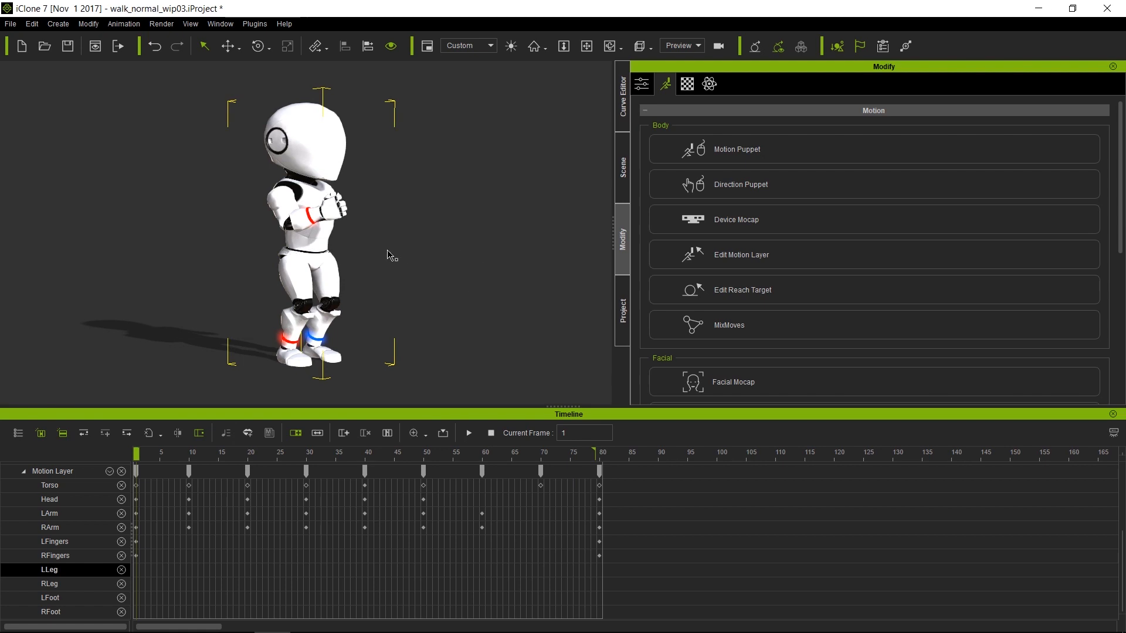
key(d)
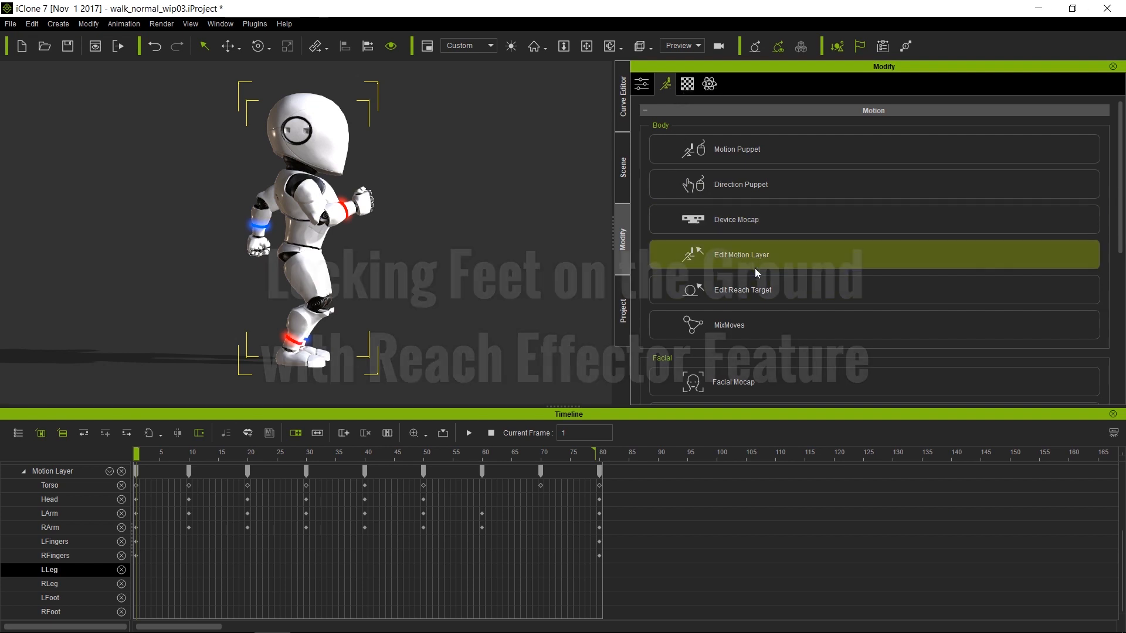
Set both of the robot's feet as reach effectors in Edit Reach Target
click(803, 300)
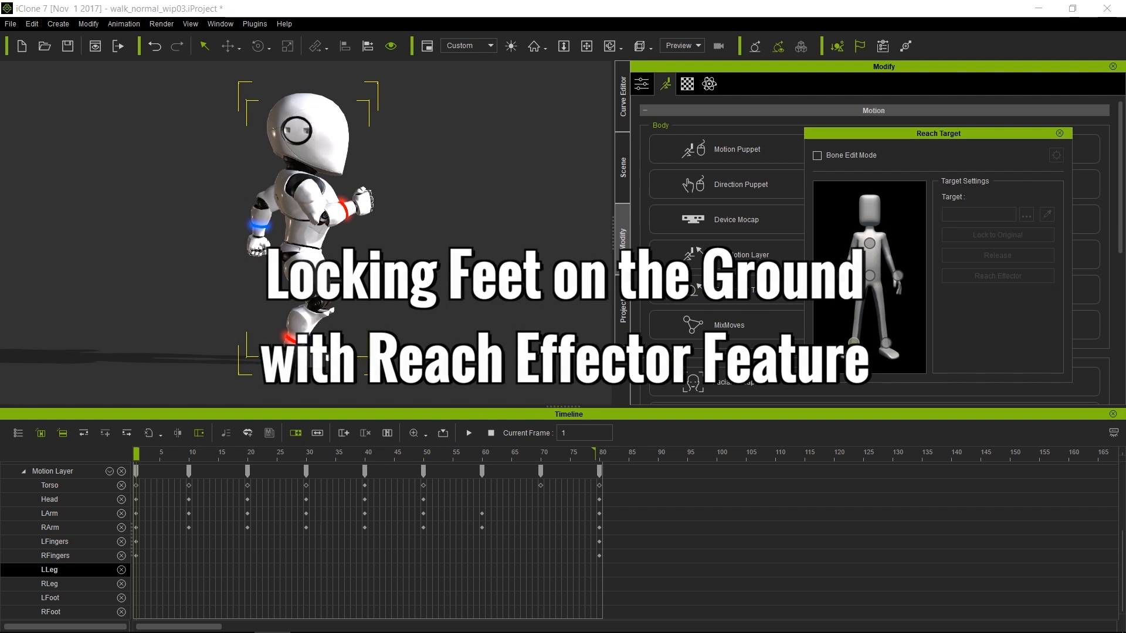
click(853, 343)
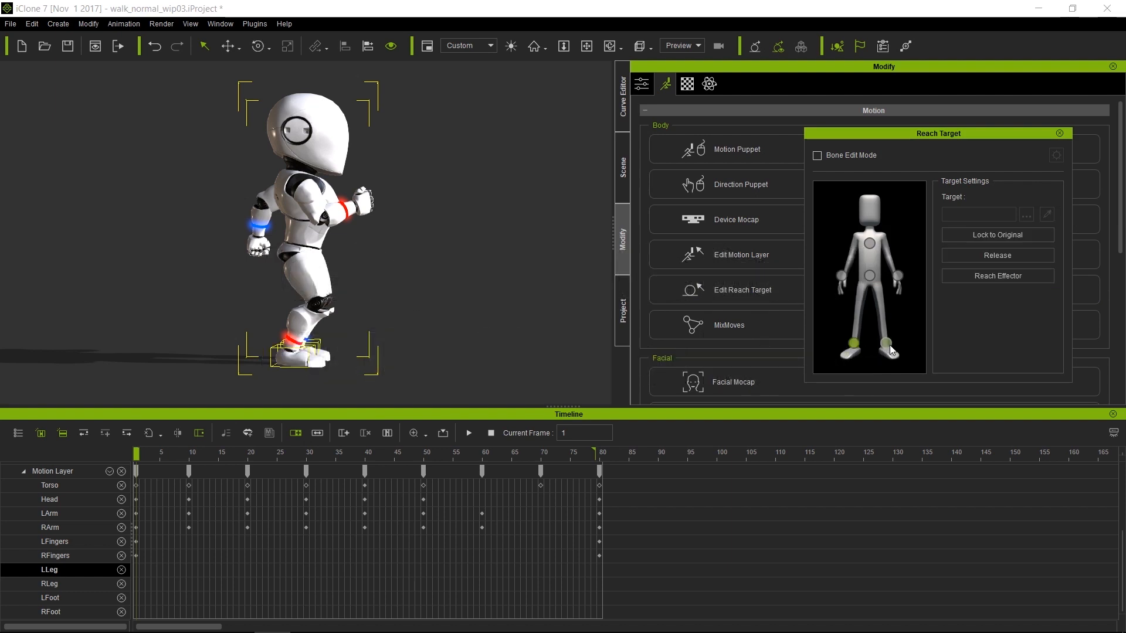
click(1002, 277)
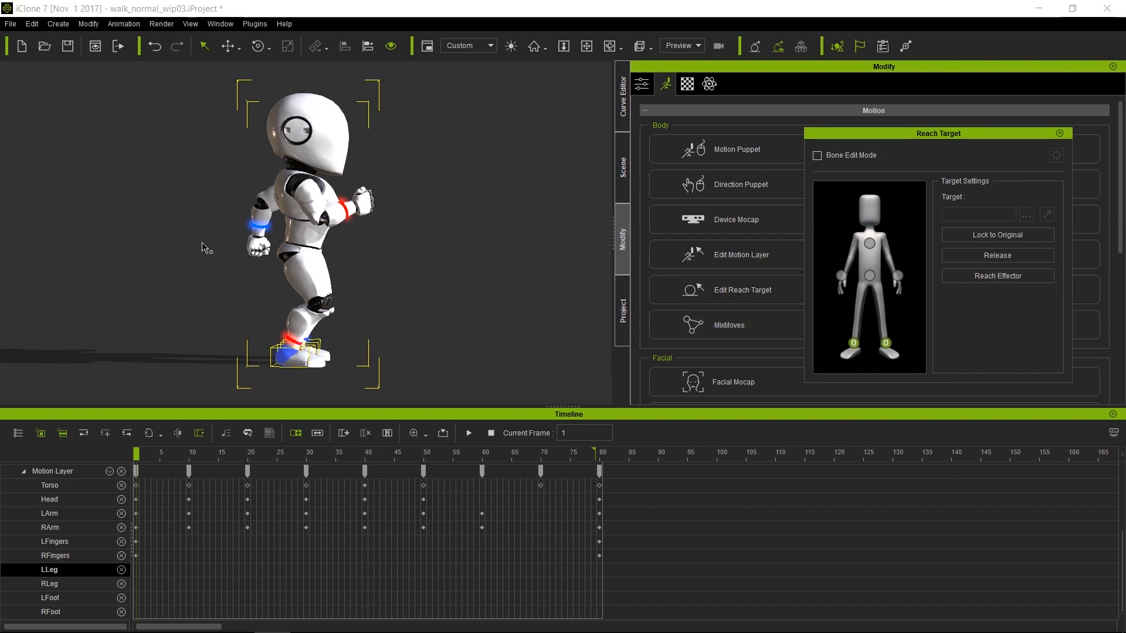
alt+right_drag(274, 298, 280, 246)
middle_drag(353, 342, 350, 234)
alt+drag(350, 236, 359, 264)
Review the whole robot in the viewport, then close the Reach Target panel
alt+middle_drag(440, 236, 430, 292)
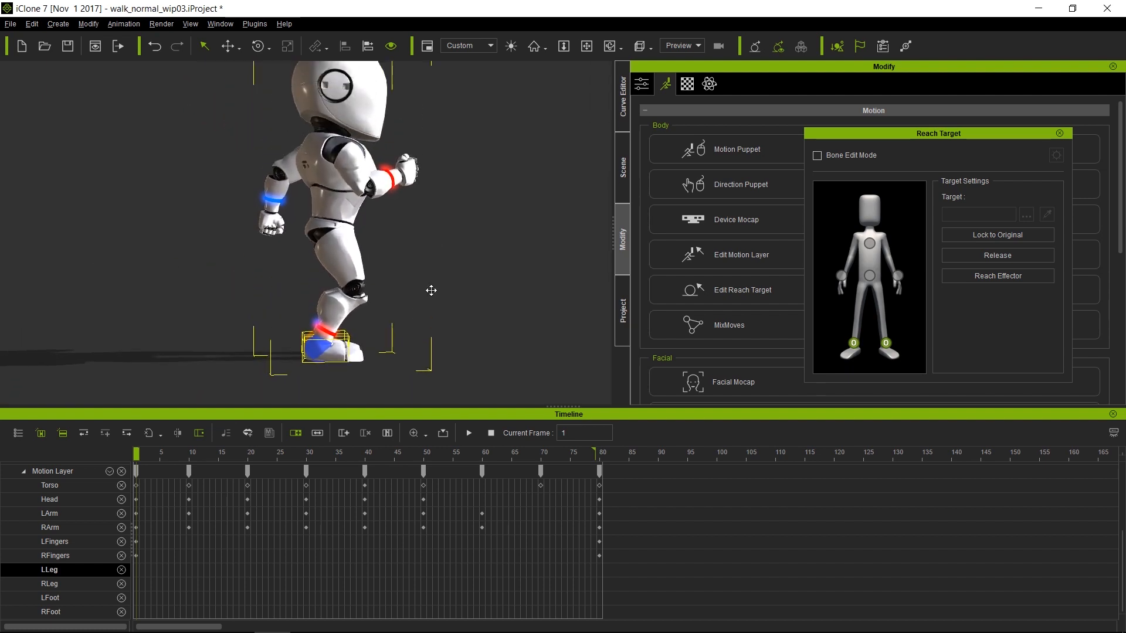
alt+drag(456, 297, 384, 298)
alt+right_drag(386, 299, 358, 326)
alt+middle_drag(450, 299, 416, 302)
alt+drag(440, 279, 463, 282)
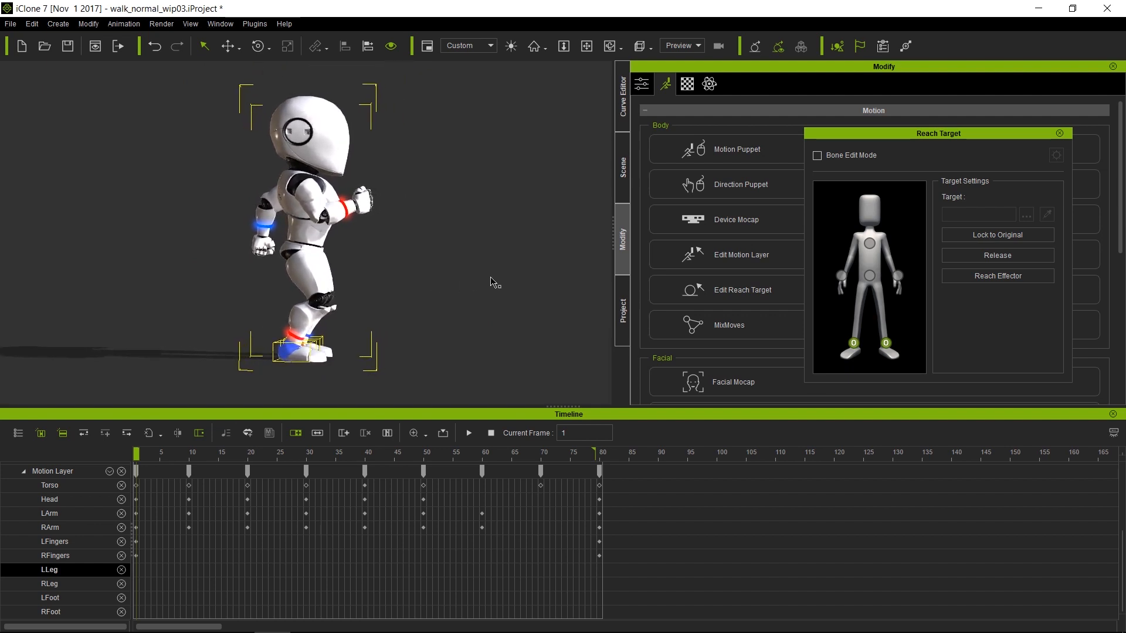
click(1060, 135)
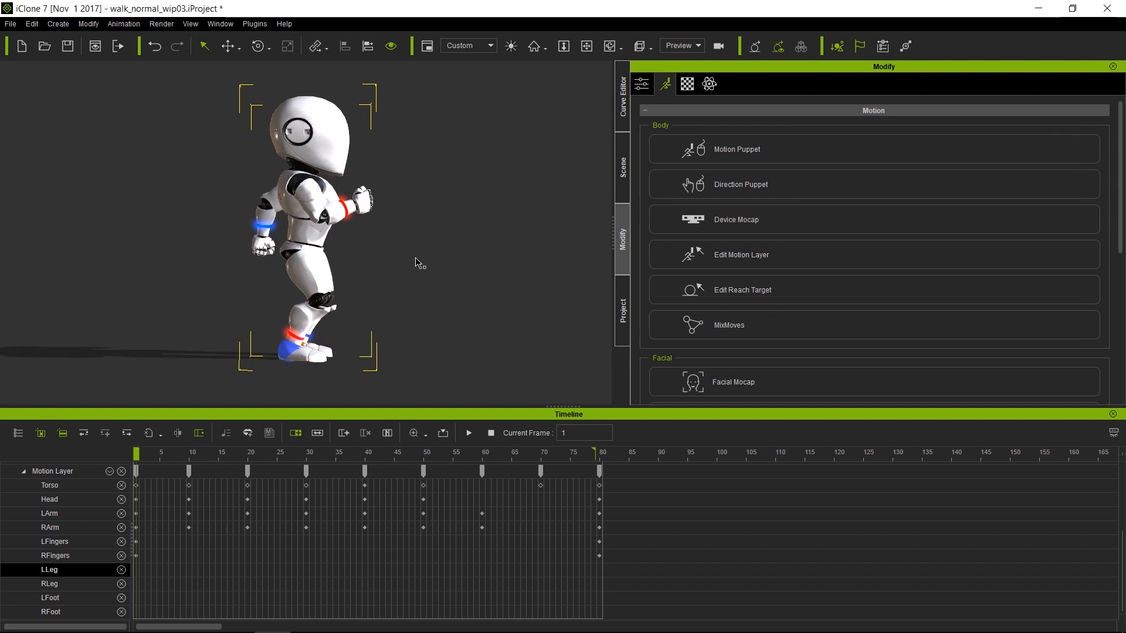
In the Scene list, expand the avatar and its Reach_Dummy group to show the six dummies
scroll(419, 264, up, 1)
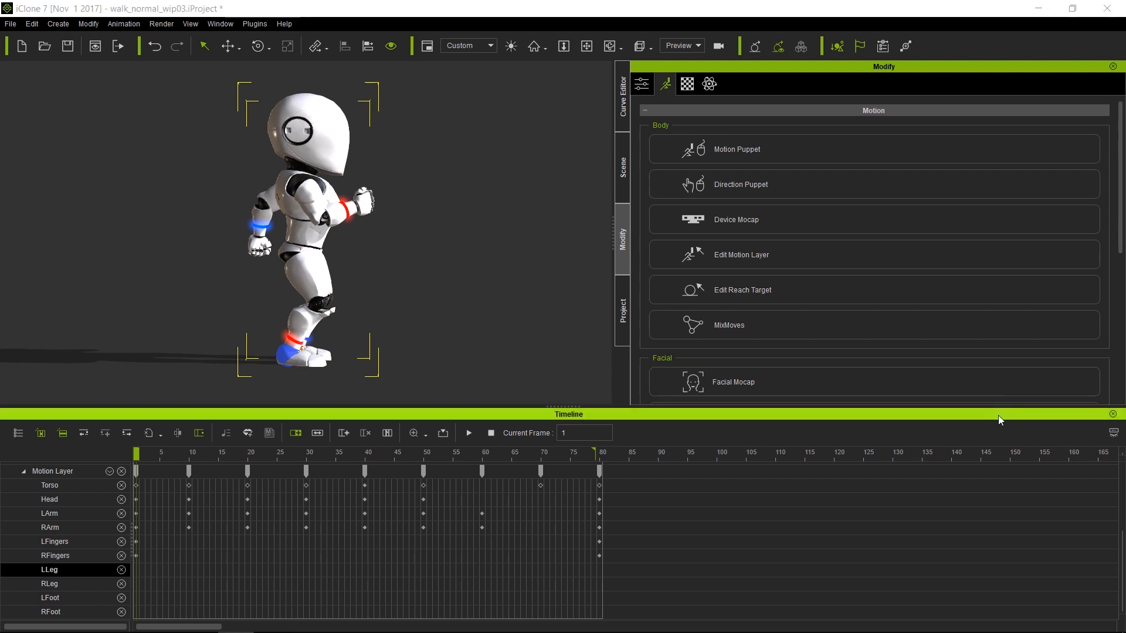
click(622, 163)
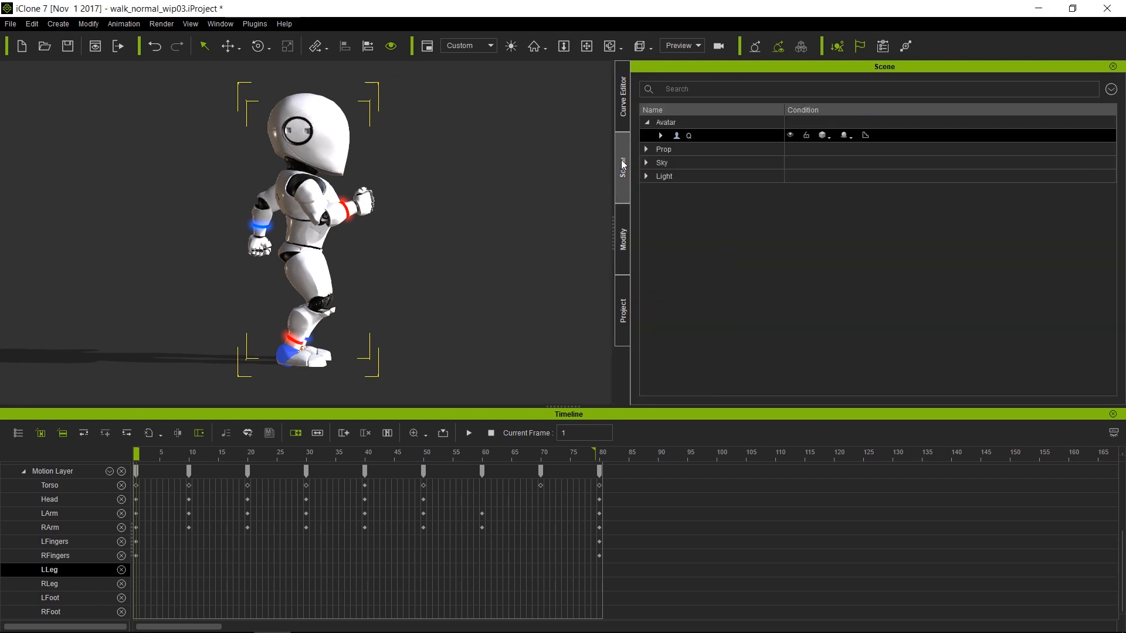
click(661, 136)
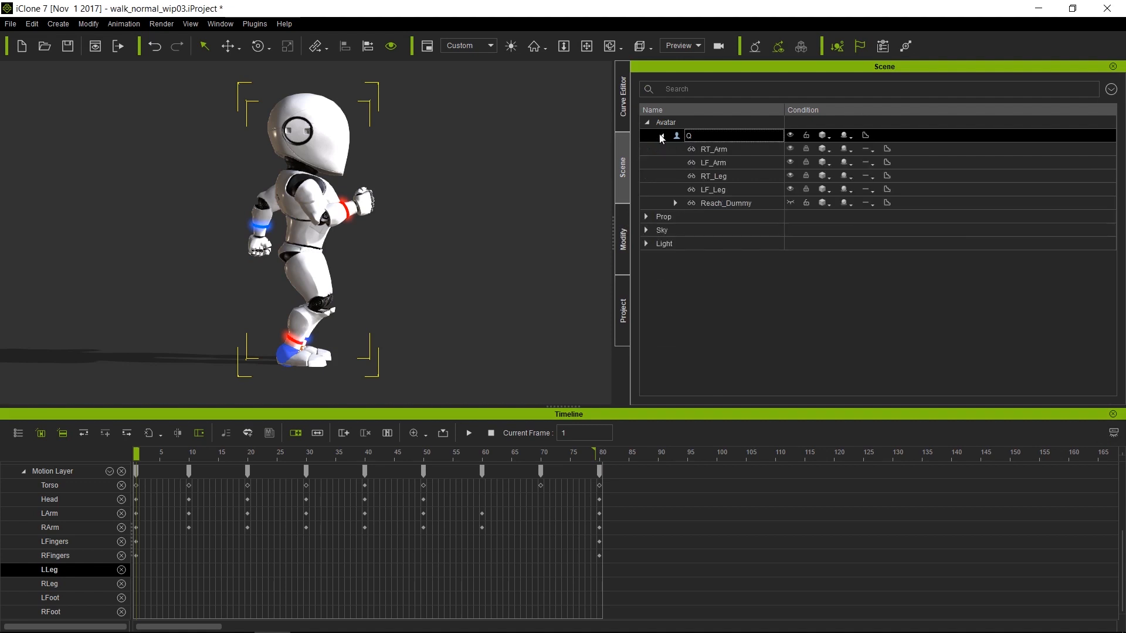
click(676, 204)
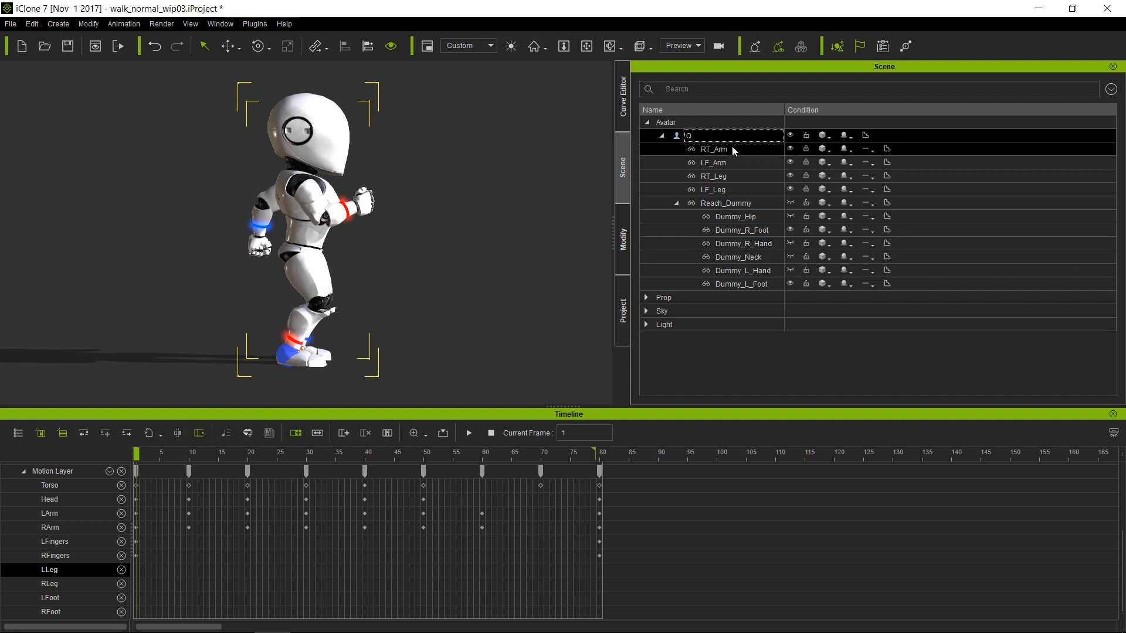
Unhide Reach_Dummy's effectors and test-move Dummy_L_Hand, then undo the move
click(790, 202)
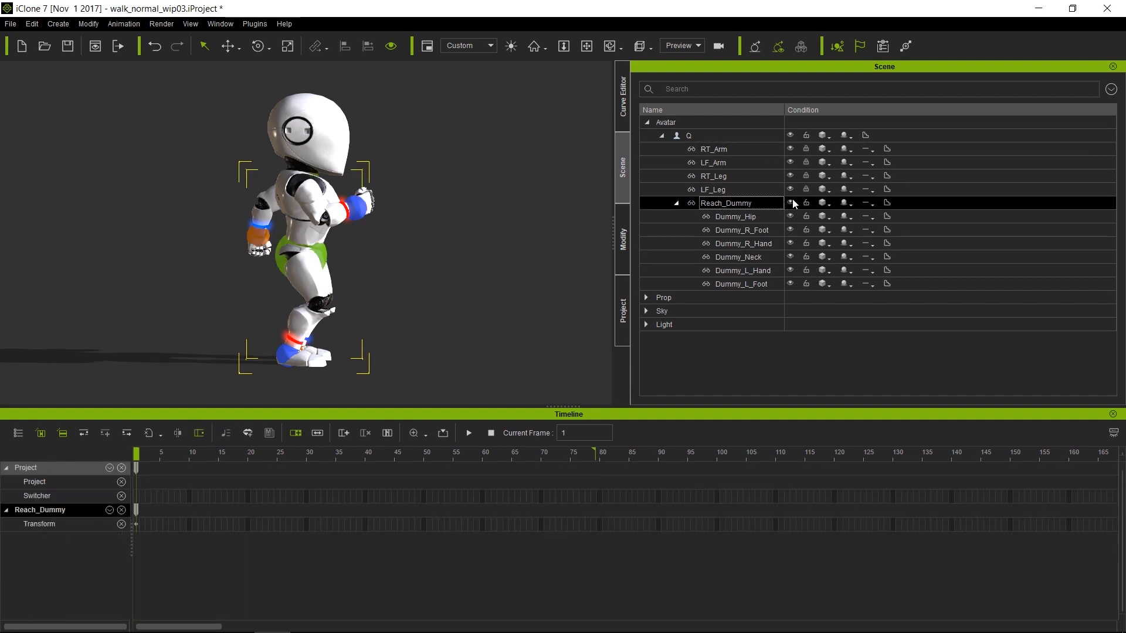
right_drag(457, 220, 80, 246)
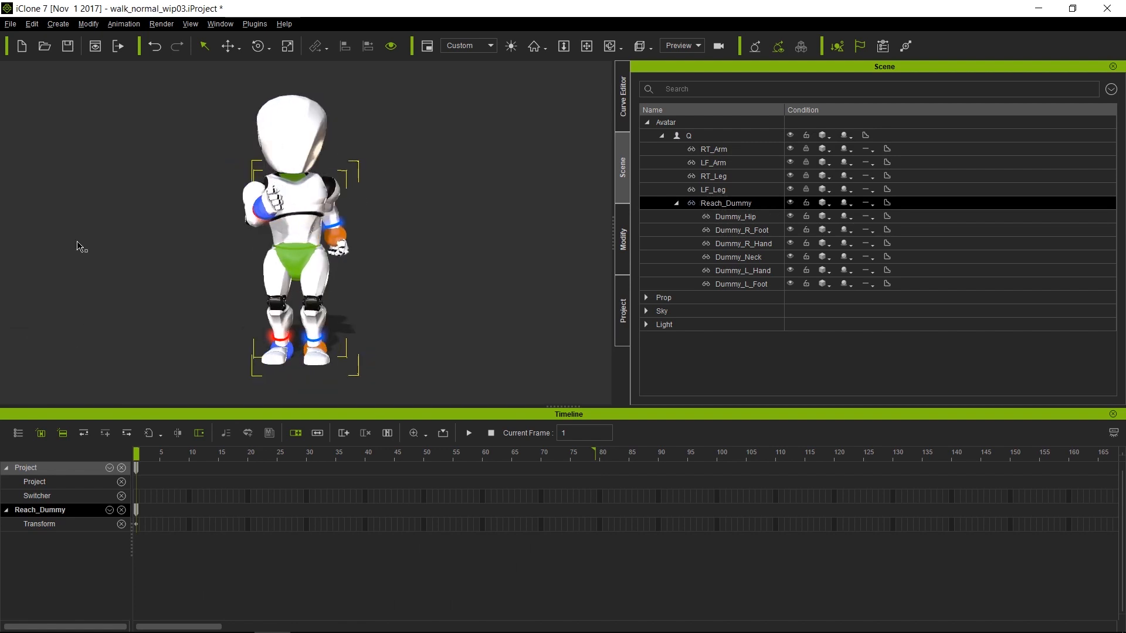
right_drag(397, 269, 238, 288)
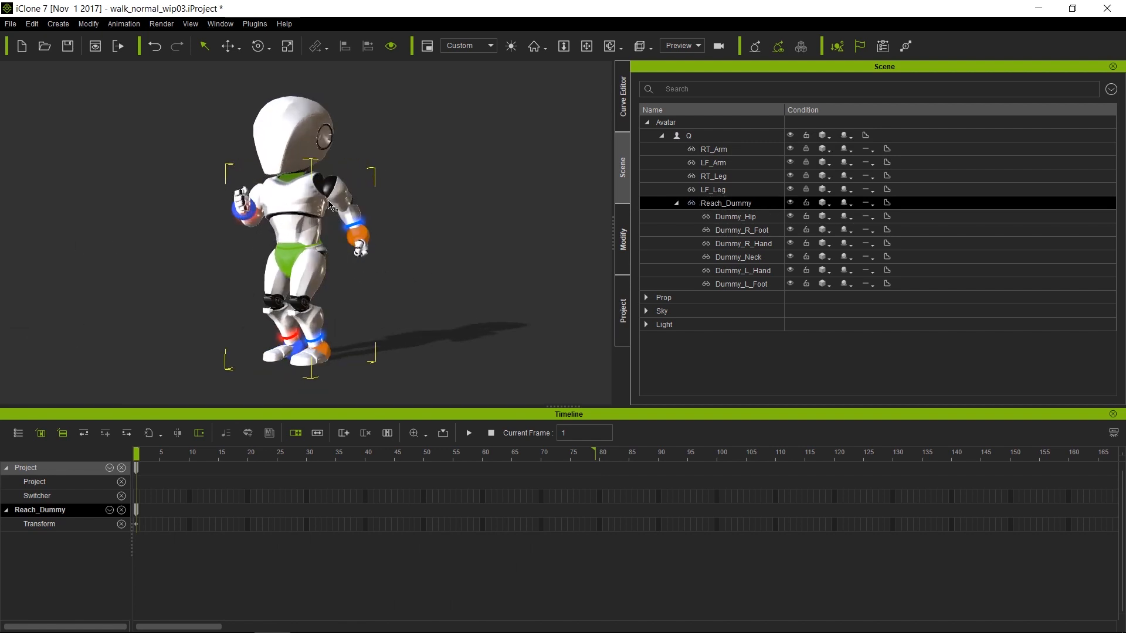
click(363, 238)
key(w)
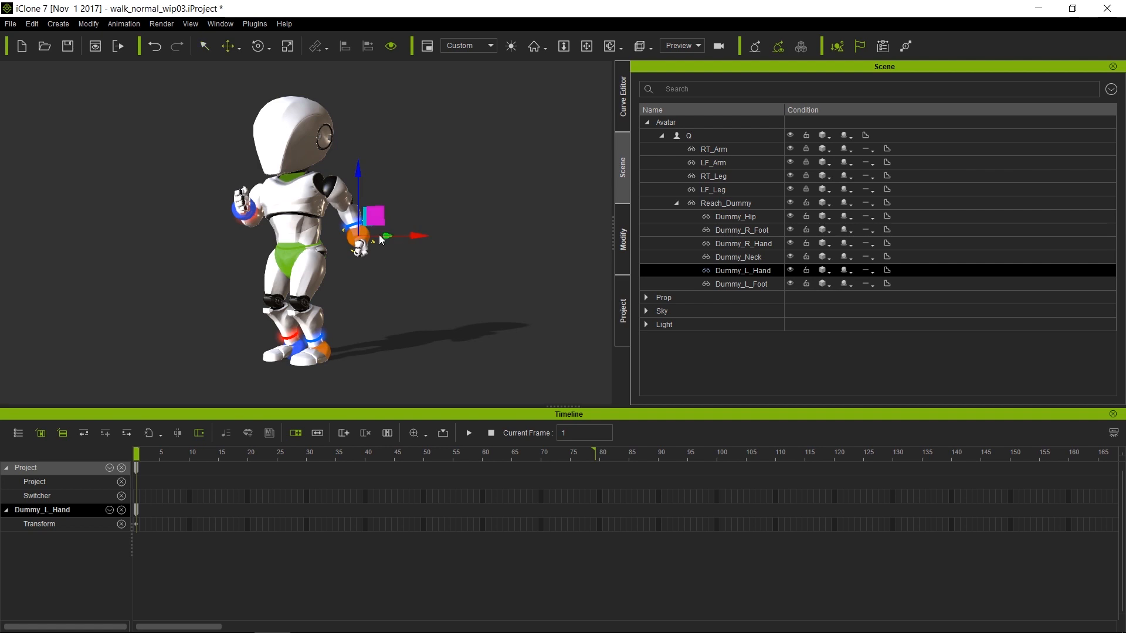
drag(373, 221, 415, 184)
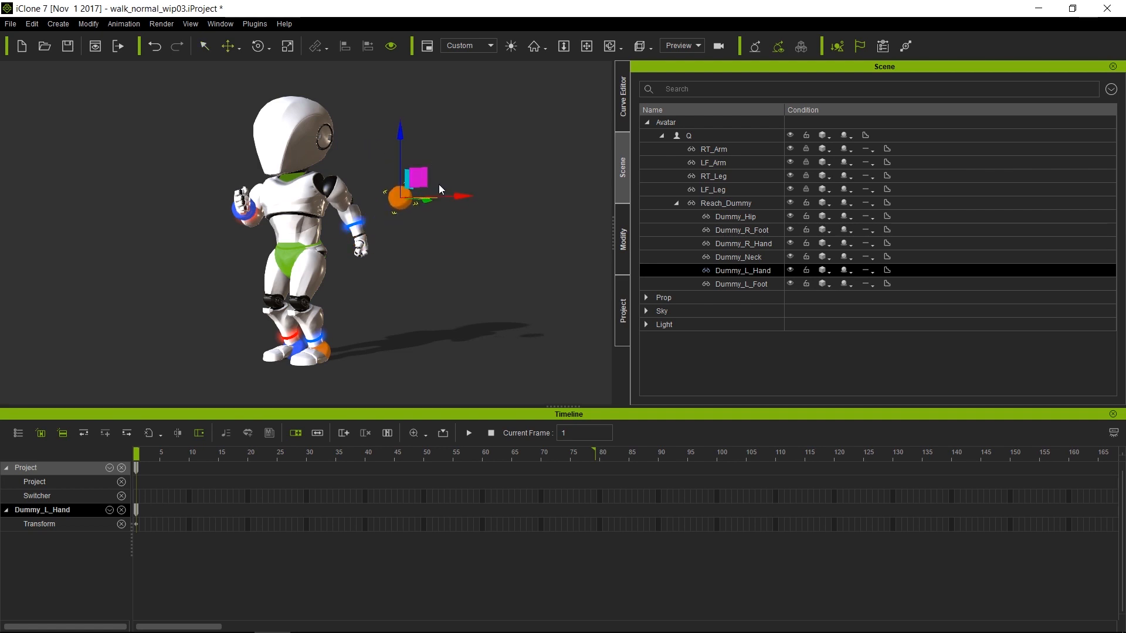
key(ctrl+z)
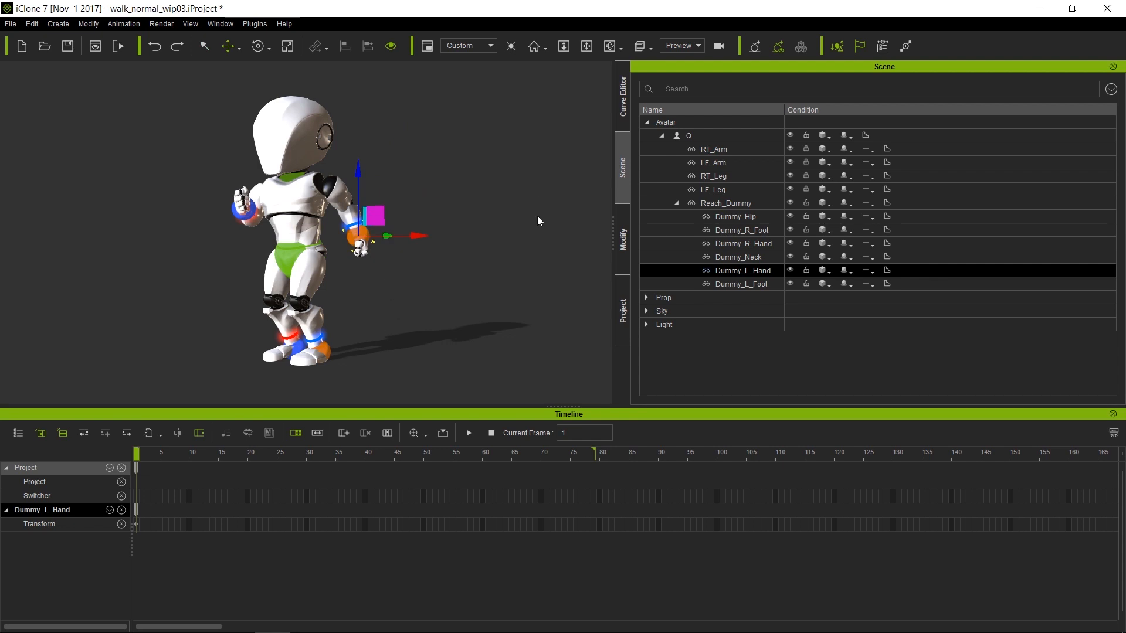
Hide Reach_Dummy and show only Dummy_R_Foot and Dummy_L_Foot, test-moving then undoing the left foot
ctrl+click(809, 286)
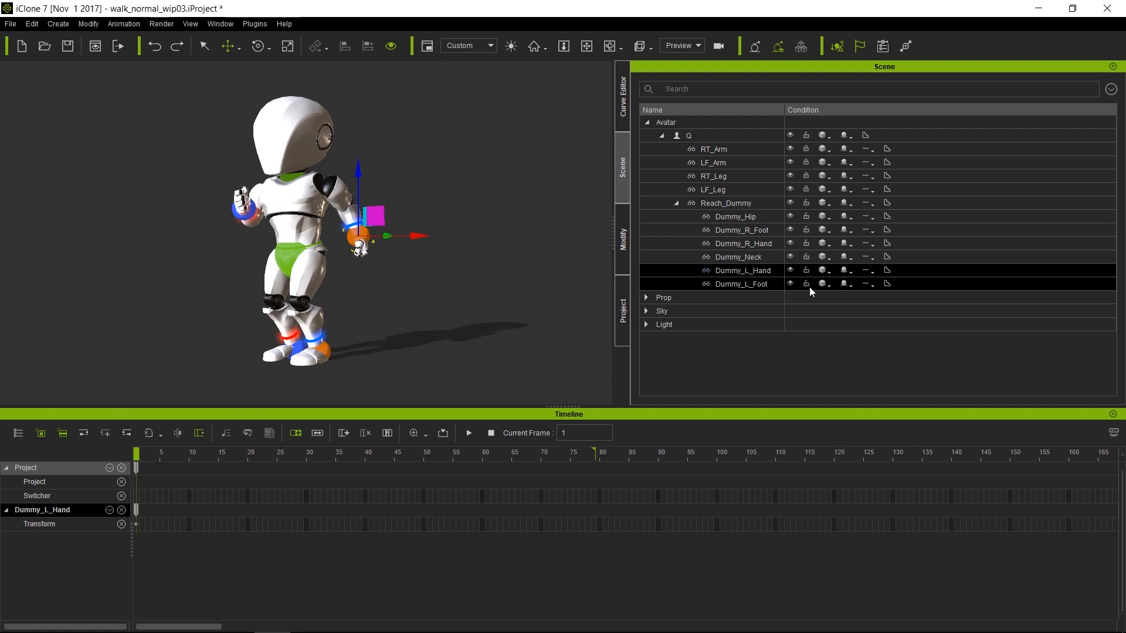
click(790, 202)
click(791, 228)
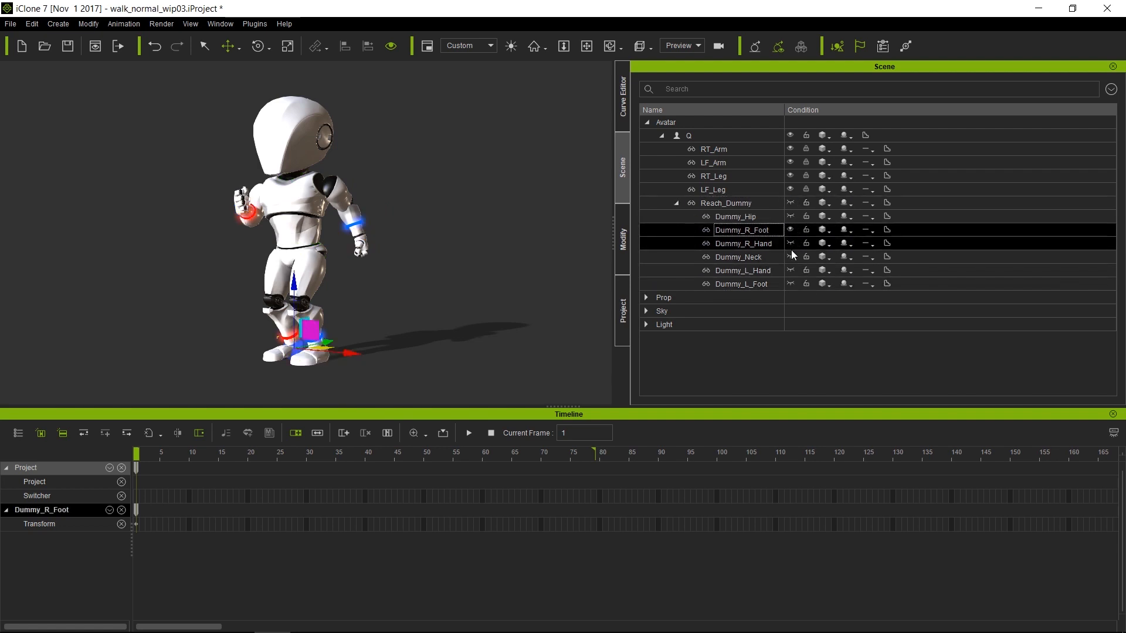
click(790, 283)
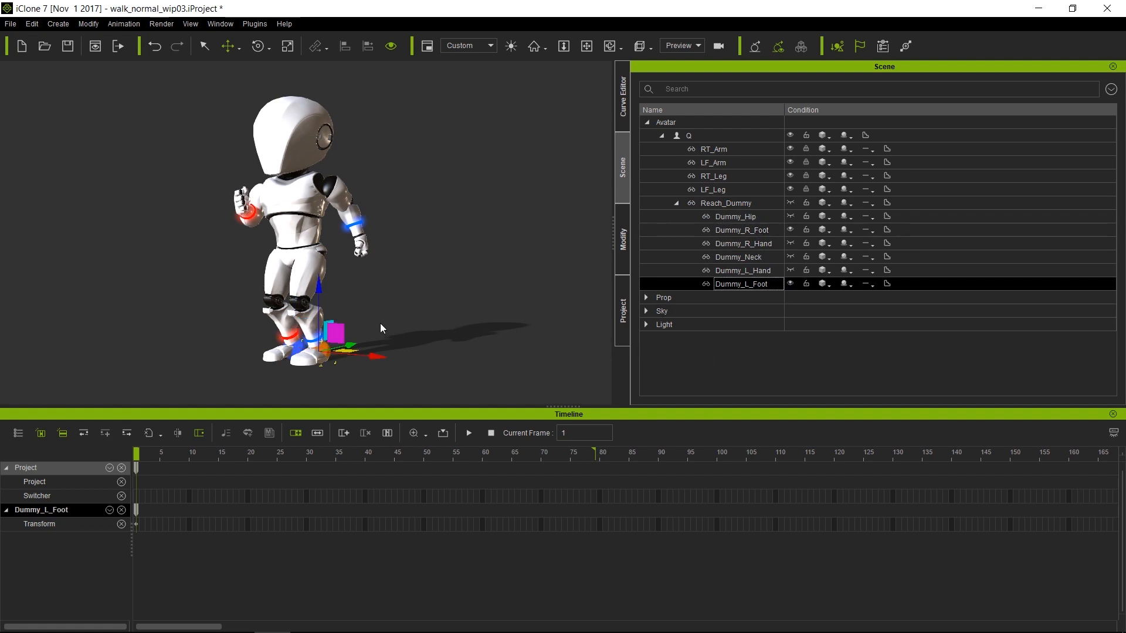
drag(344, 346, 374, 329)
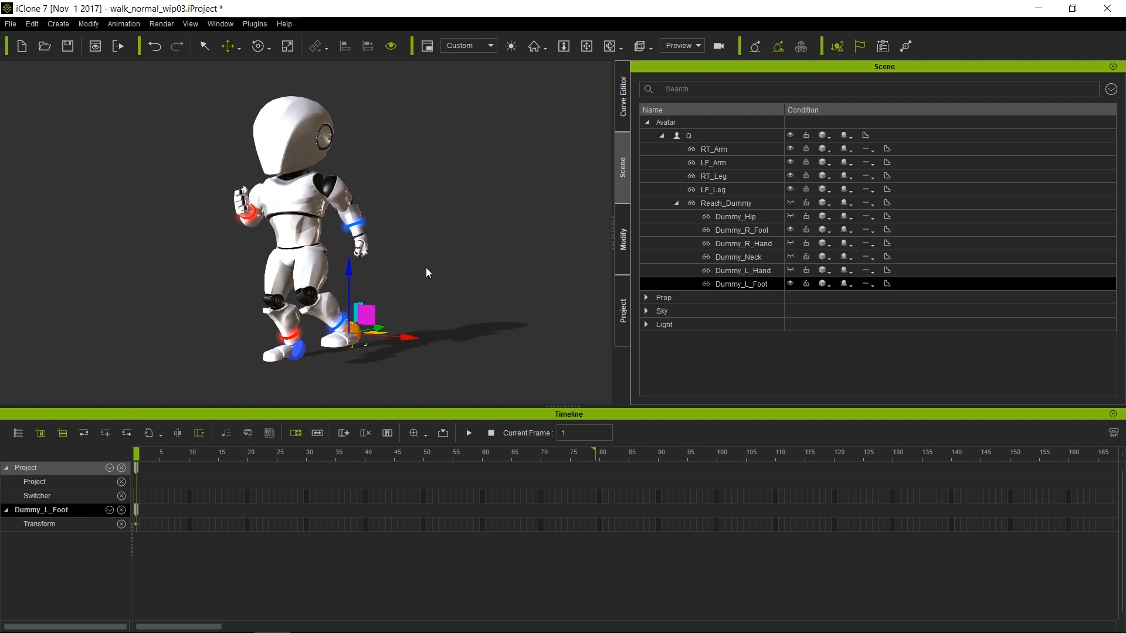
key(ctrl+z)
right_drag(215, 318, 794, 341)
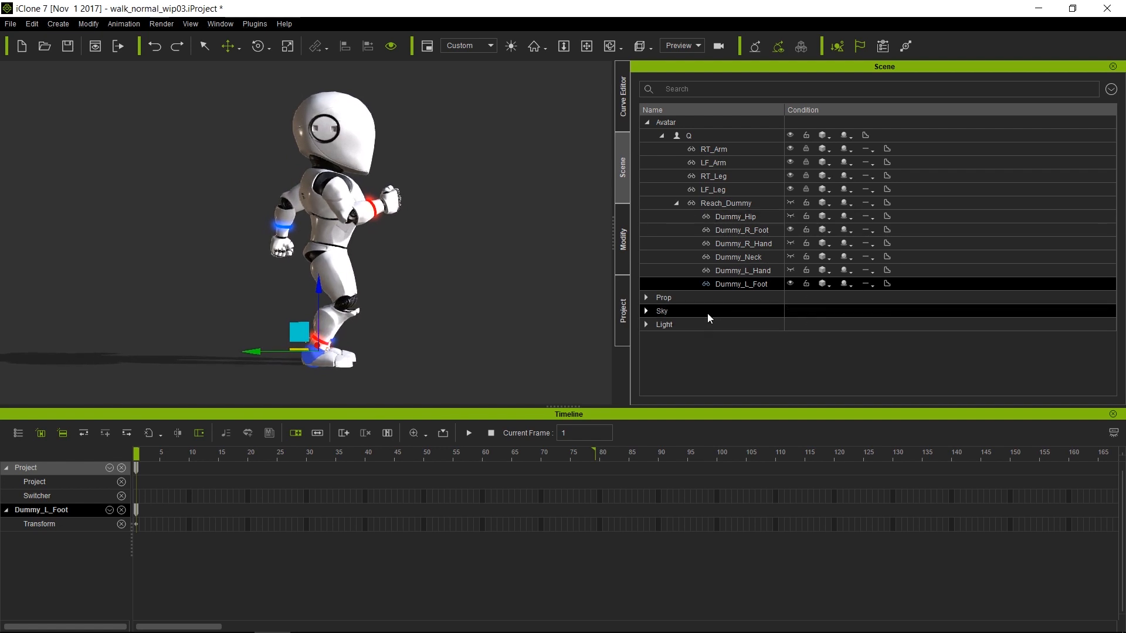
Activate the 2D Background image in Project settings to show the walk-cycle reference
click(623, 311)
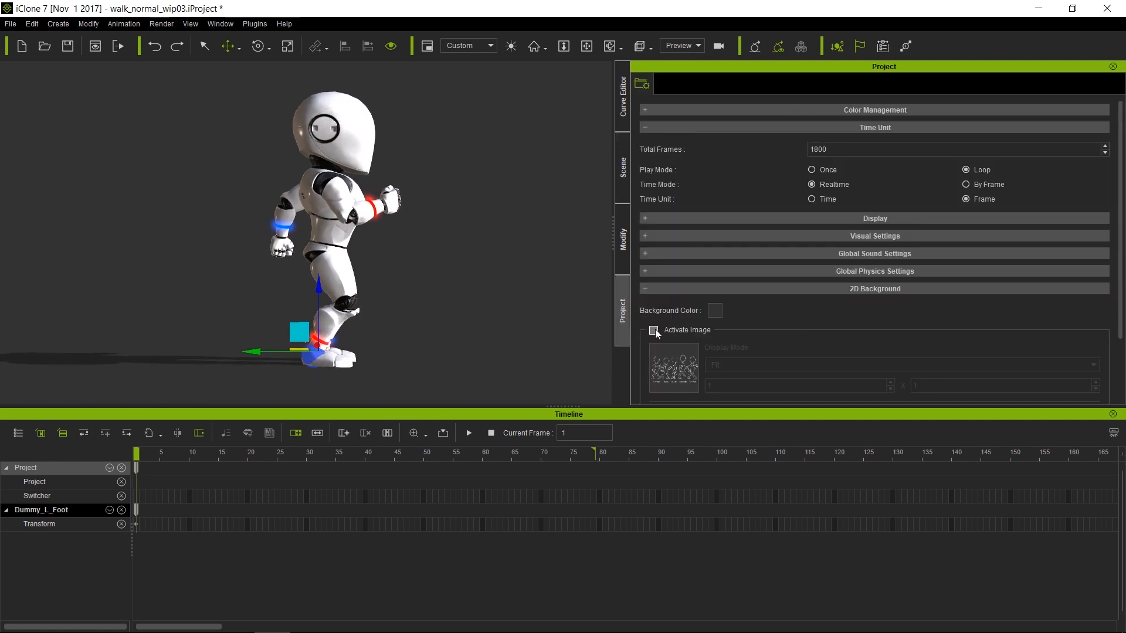
click(654, 331)
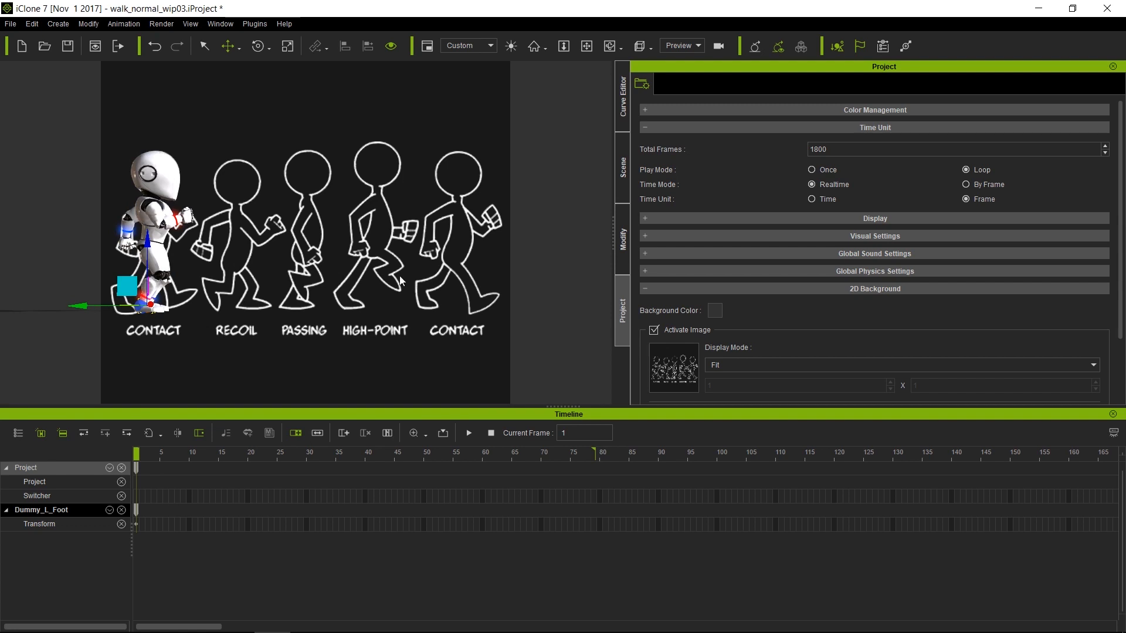
Move Dummy_R_Foot up and back and rotate it for the contact pose
click(626, 170)
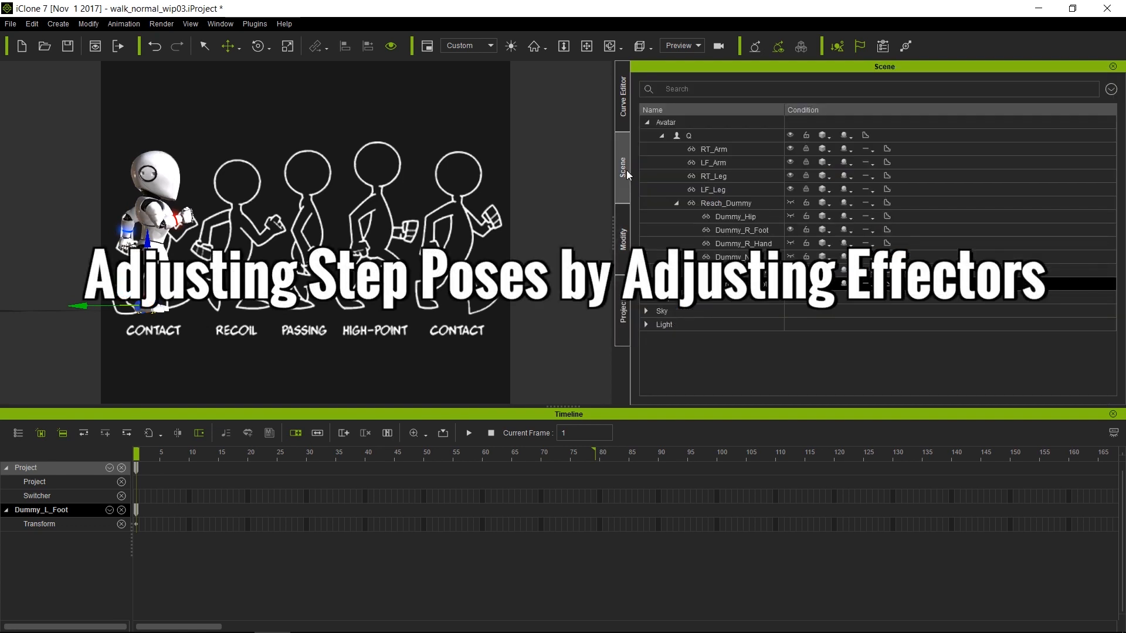
click(767, 230)
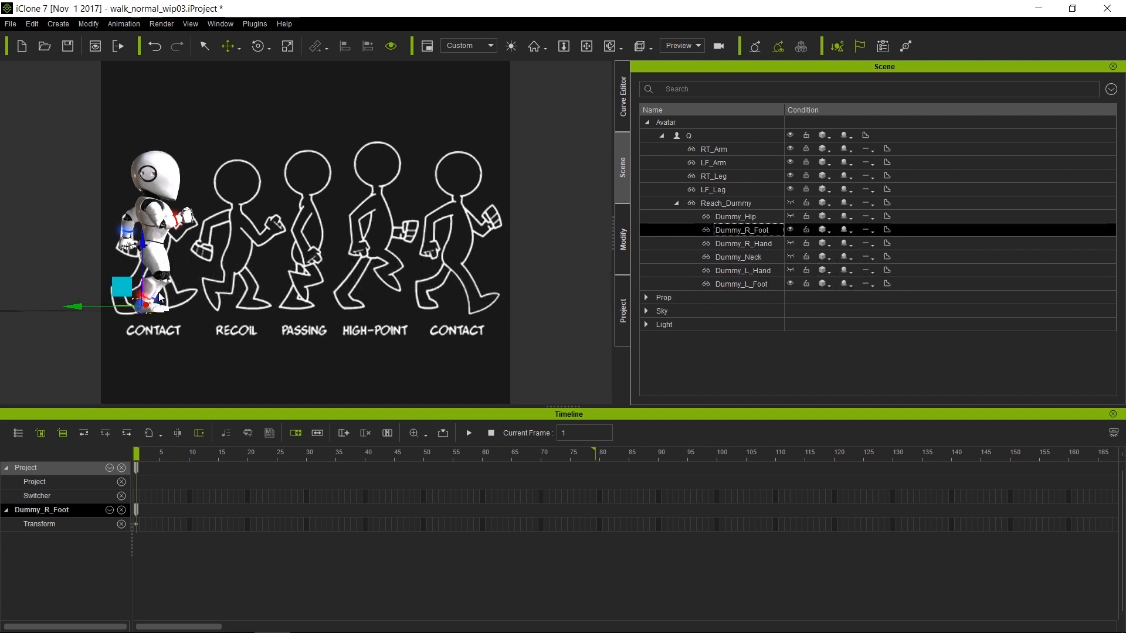
drag(122, 287, 95, 276)
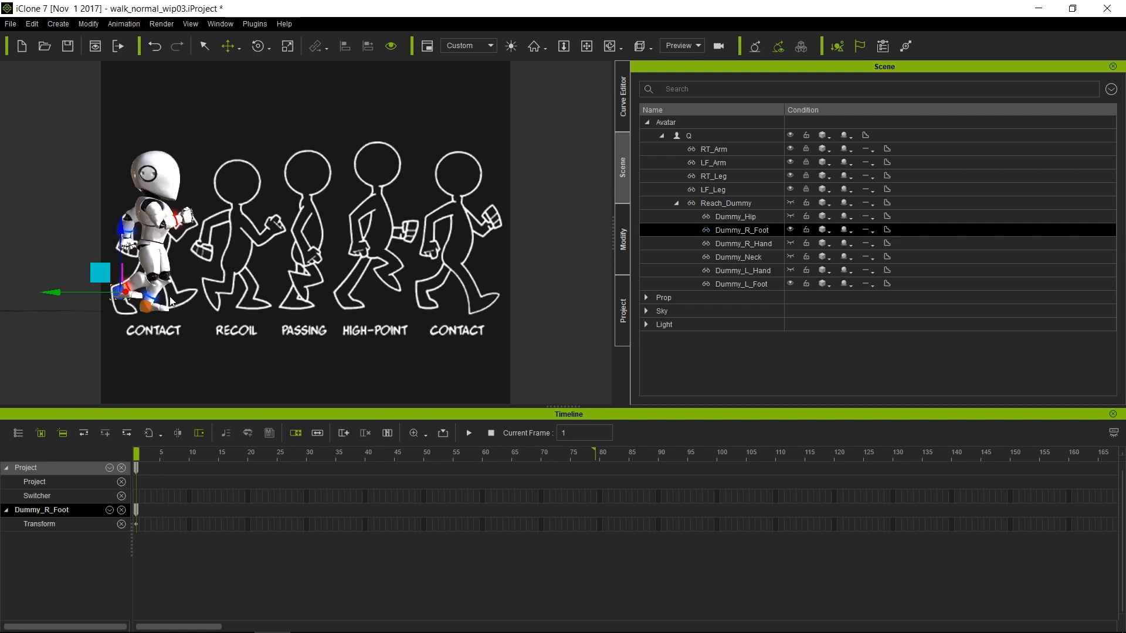
key(e)
drag(170, 263, 162, 314)
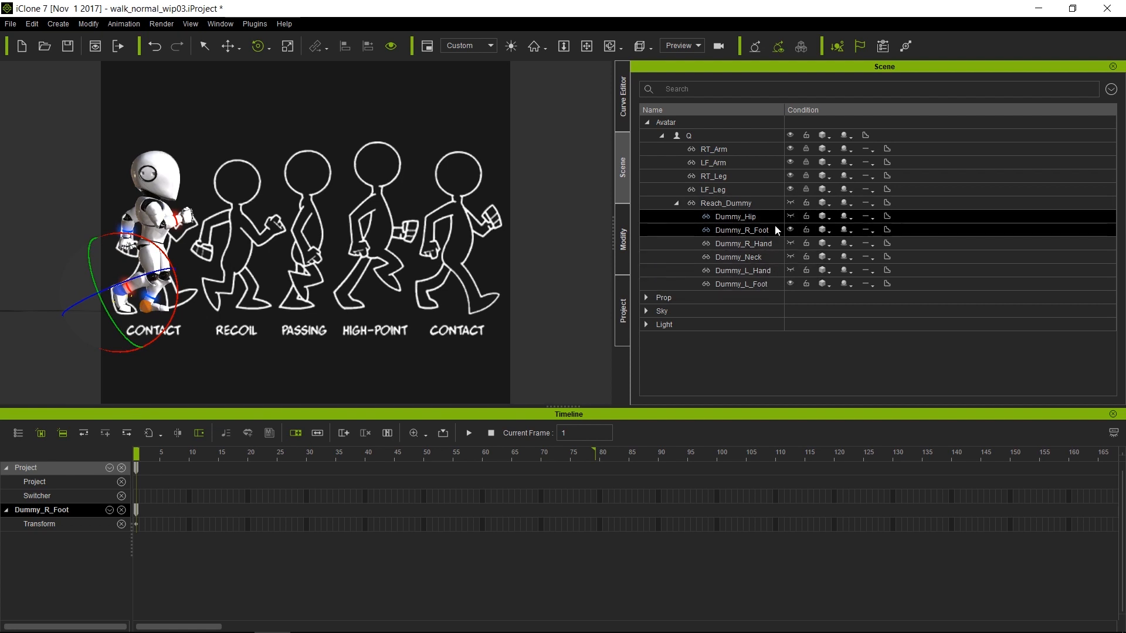
Move Dummy_L_Foot forward and tilt it toe-up
click(763, 285)
key(w)
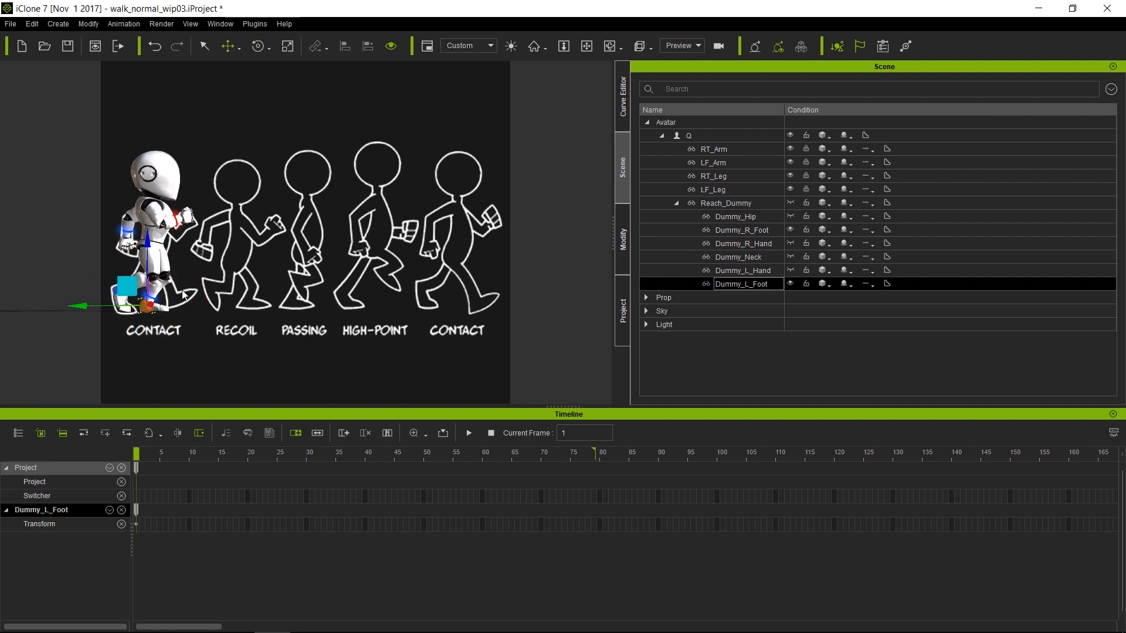
drag(127, 287, 152, 283)
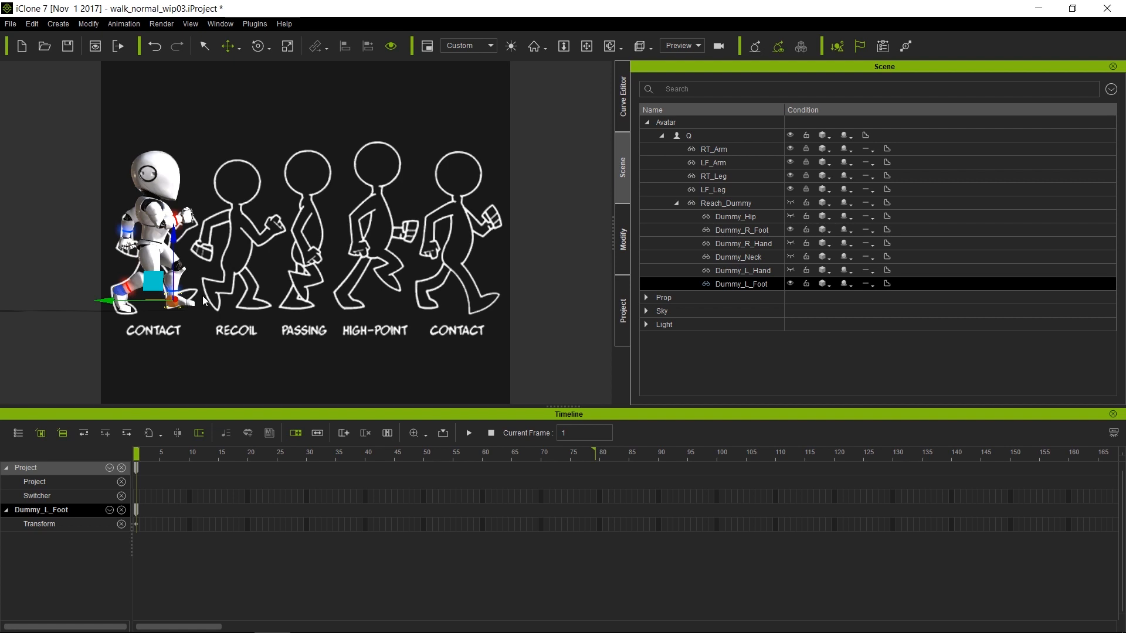
click(120, 294)
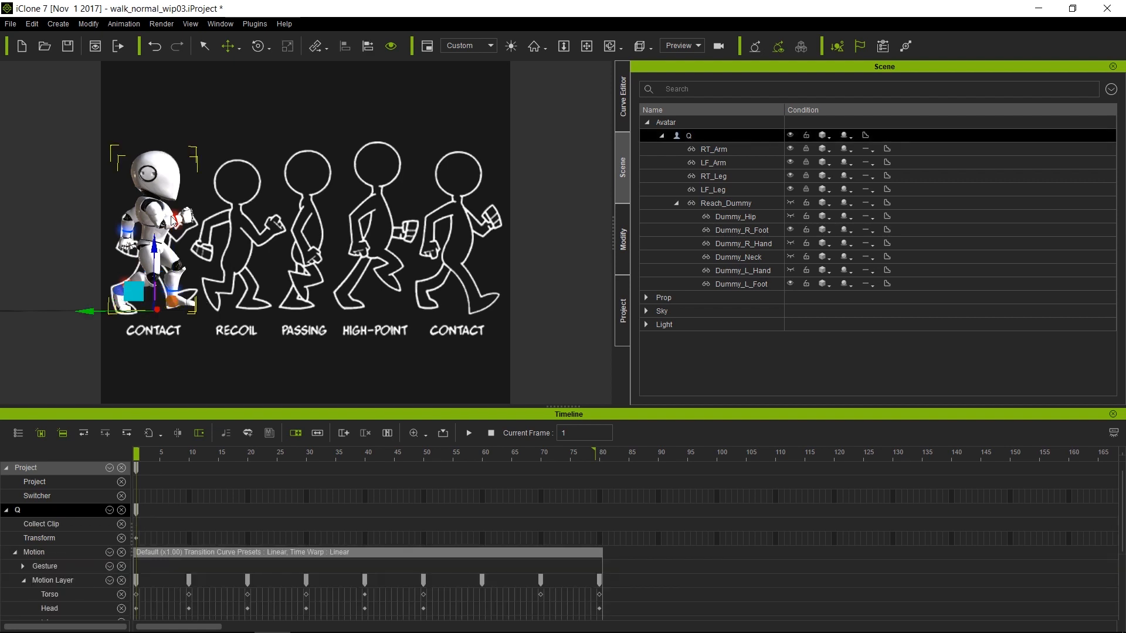
key(q)
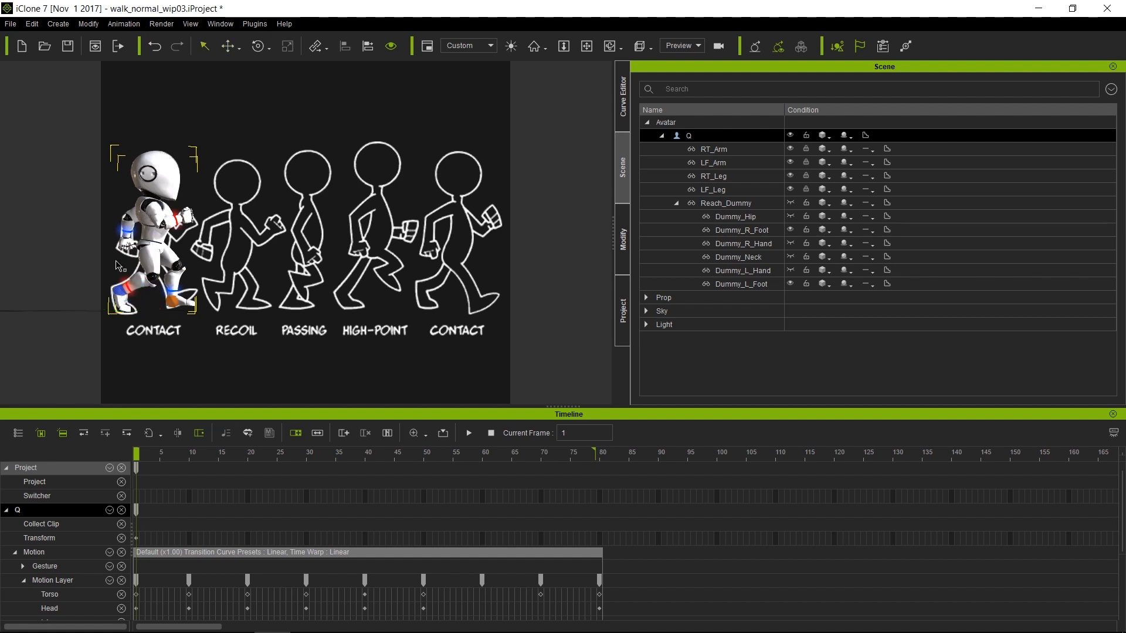
click(122, 291)
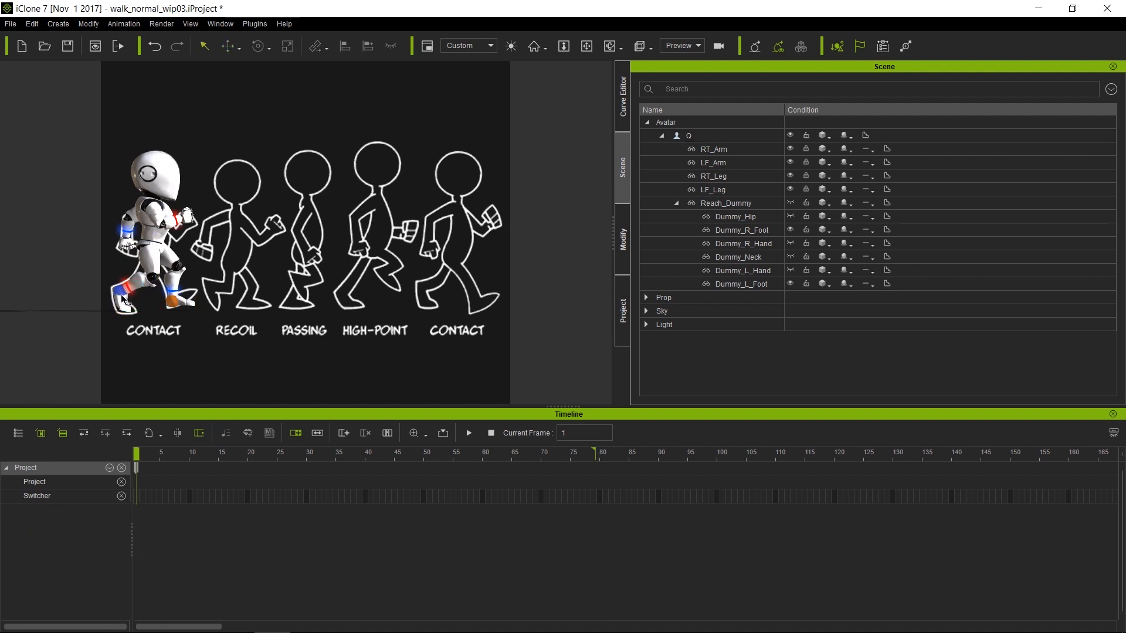
click(122, 293)
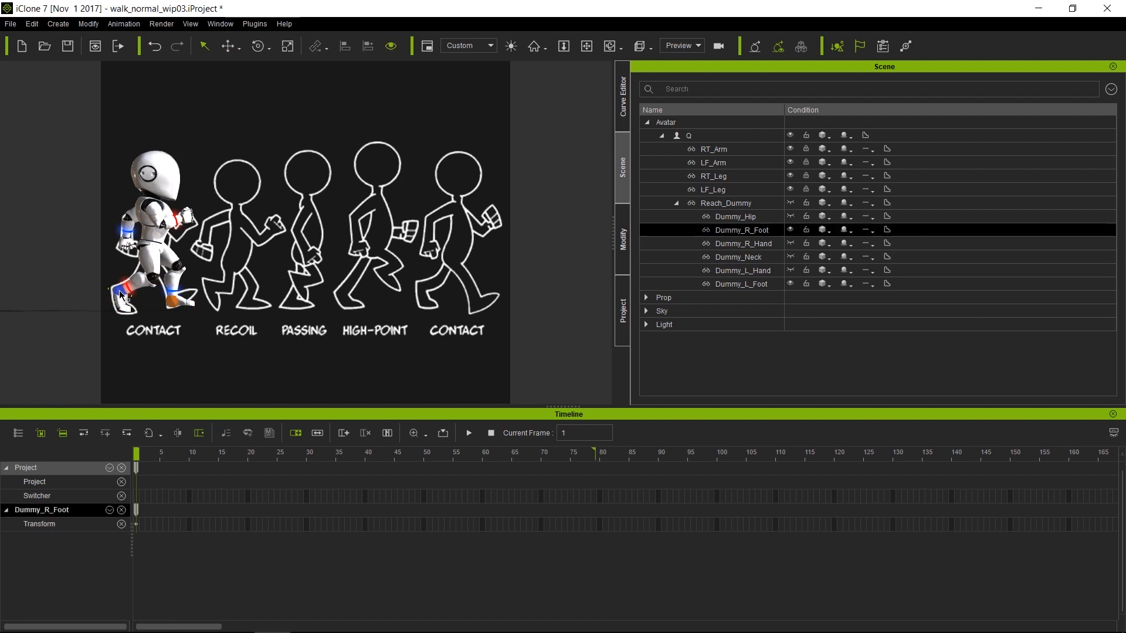
click(173, 302)
key(e)
drag(229, 286, 225, 260)
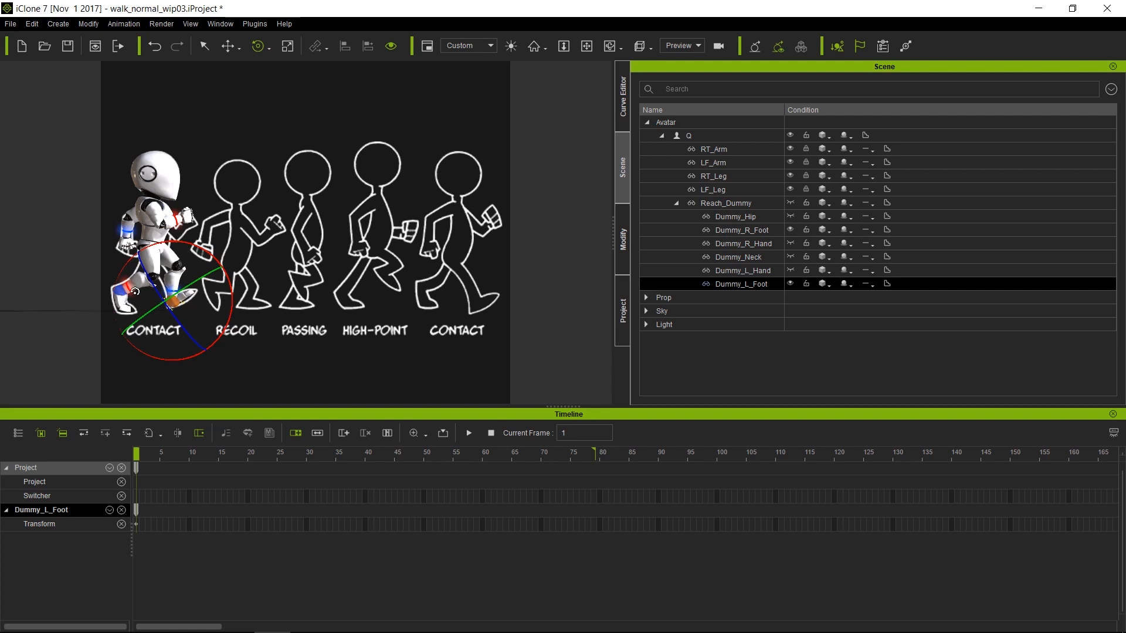
Refine the stride by shifting the right foot slightly back and the left foot forward
key(q)
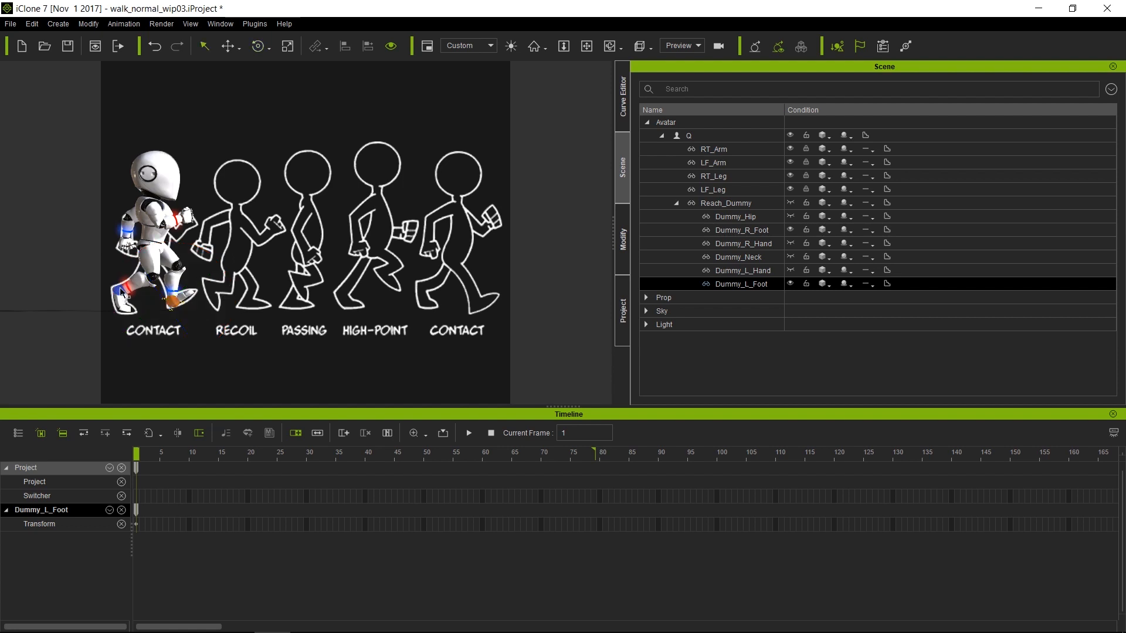
click(120, 297)
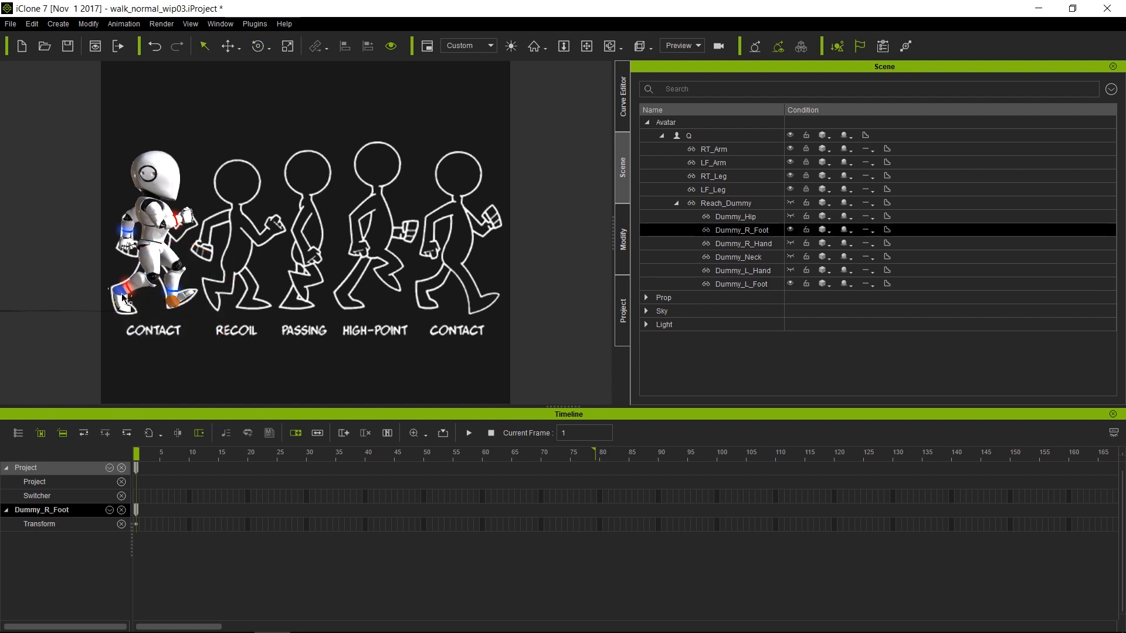
key(w)
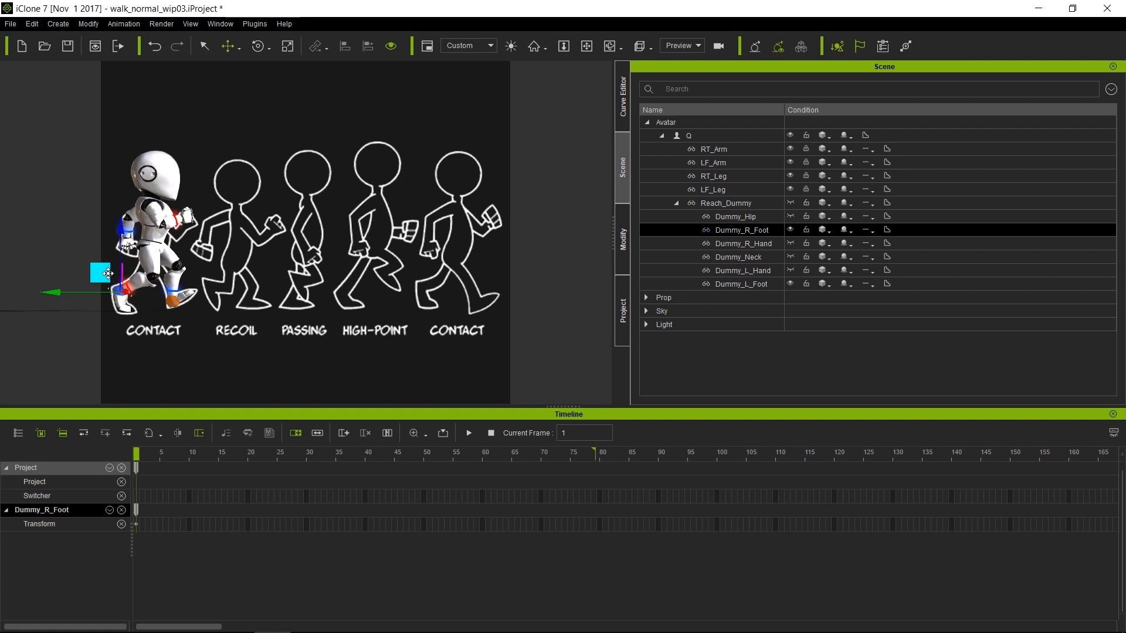
alt+middle_drag(275, 222, 428, 223)
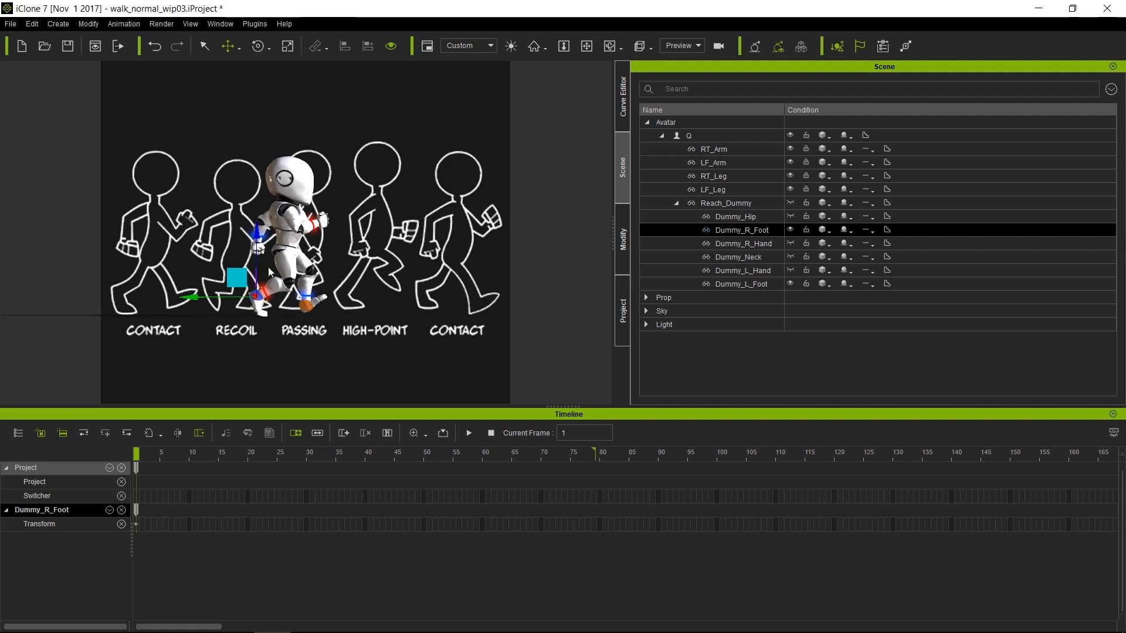
drag(239, 277, 222, 278)
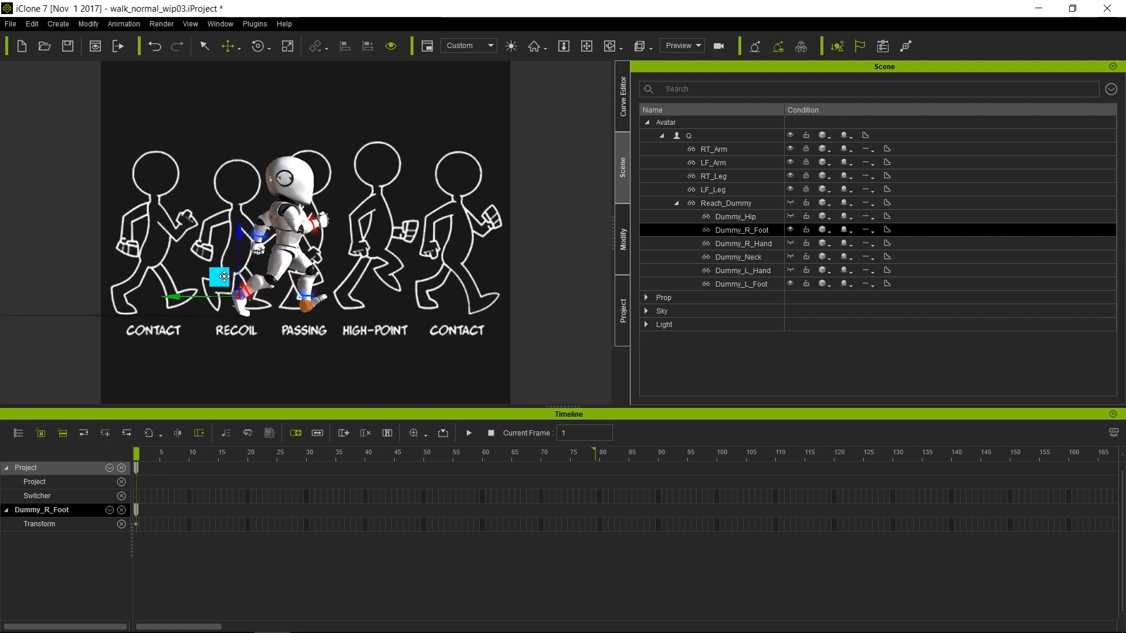
click(307, 306)
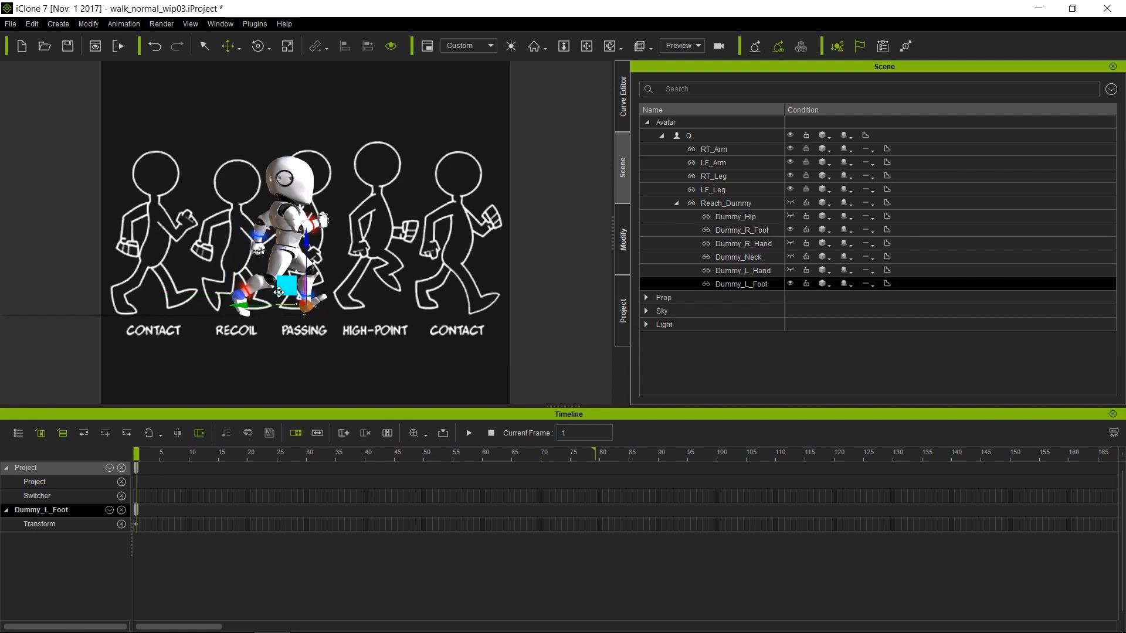
mouse_move(286, 289)
mouse_down()
mouse_move(300, 291)
mouse_move(290, 292)
mouse_up()
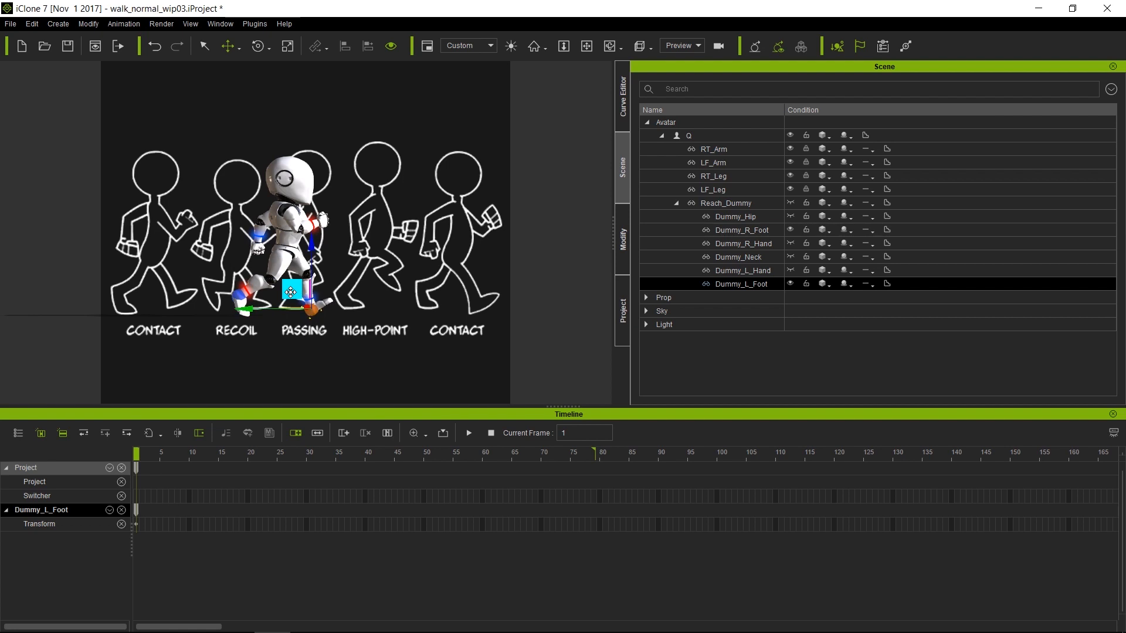
click(290, 248)
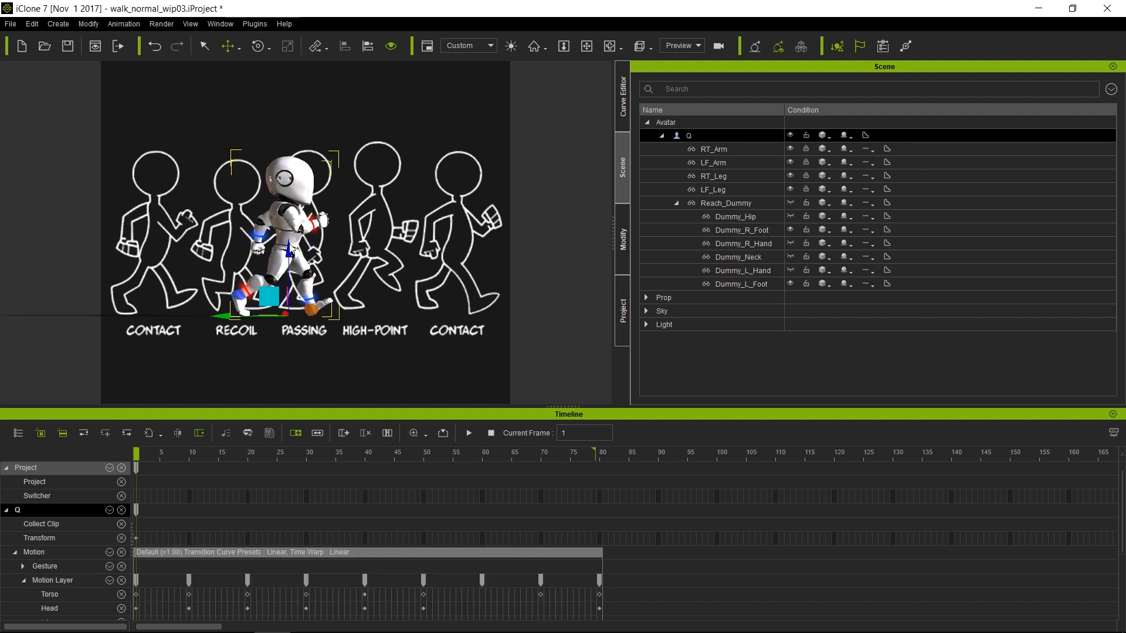
Nudge Dummy_L_Foot slightly forward, then move the playhead to frame 40
key(z)
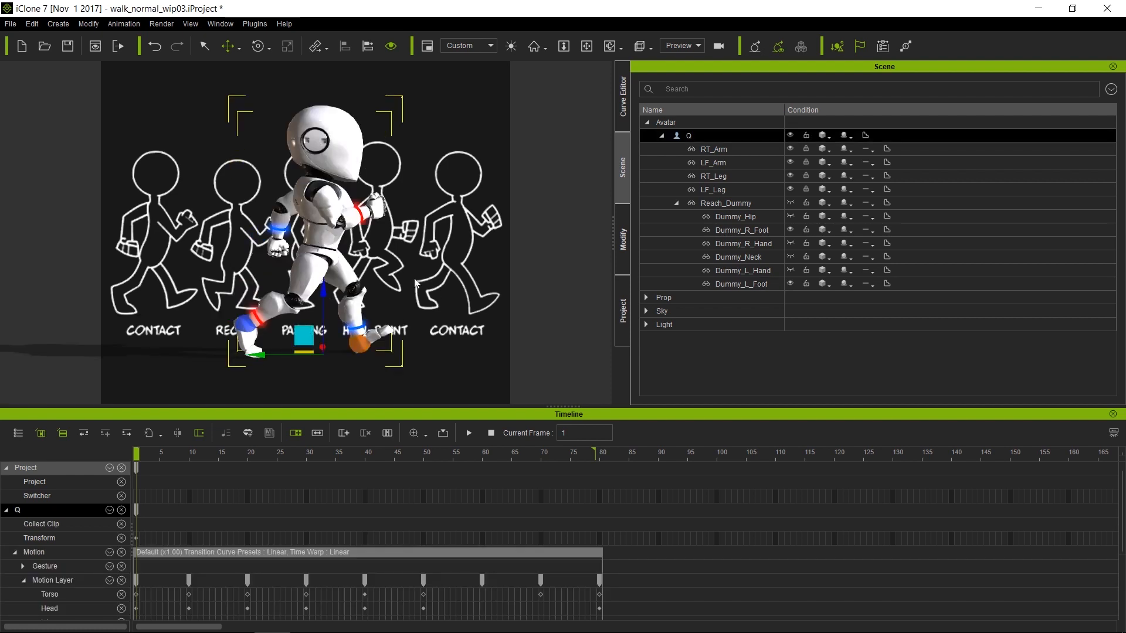
click(365, 347)
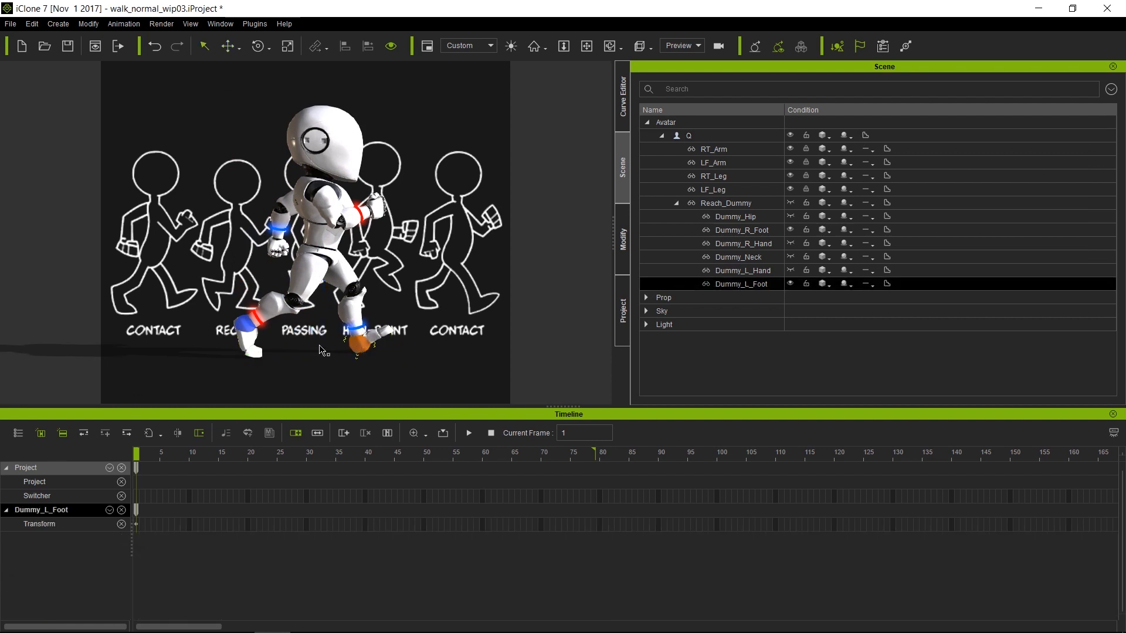
key(w)
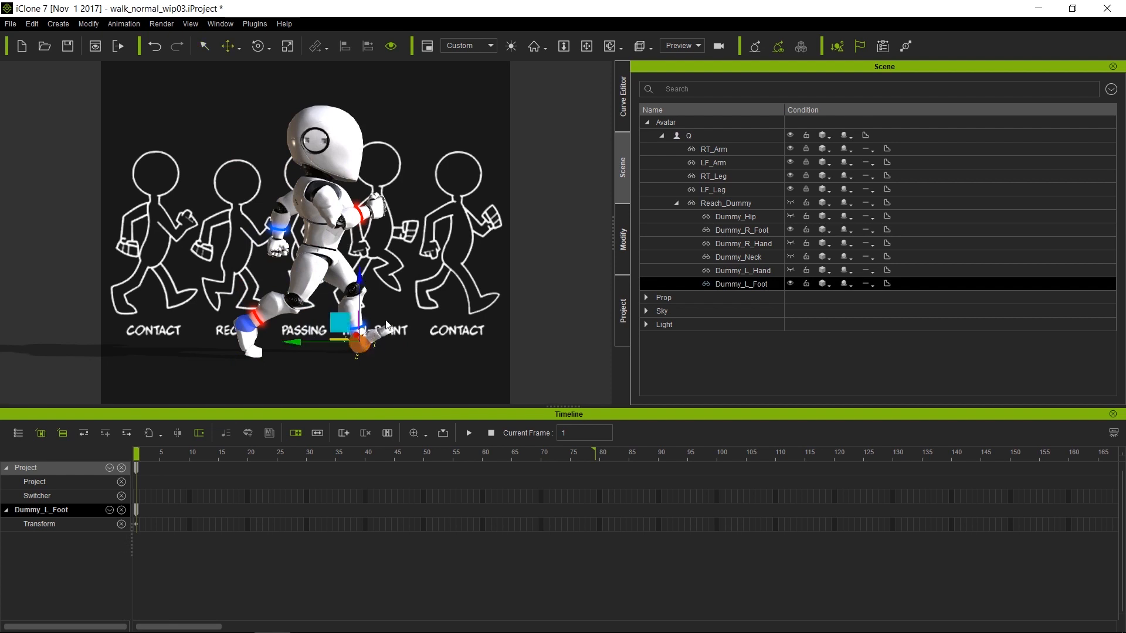
drag(338, 324, 345, 322)
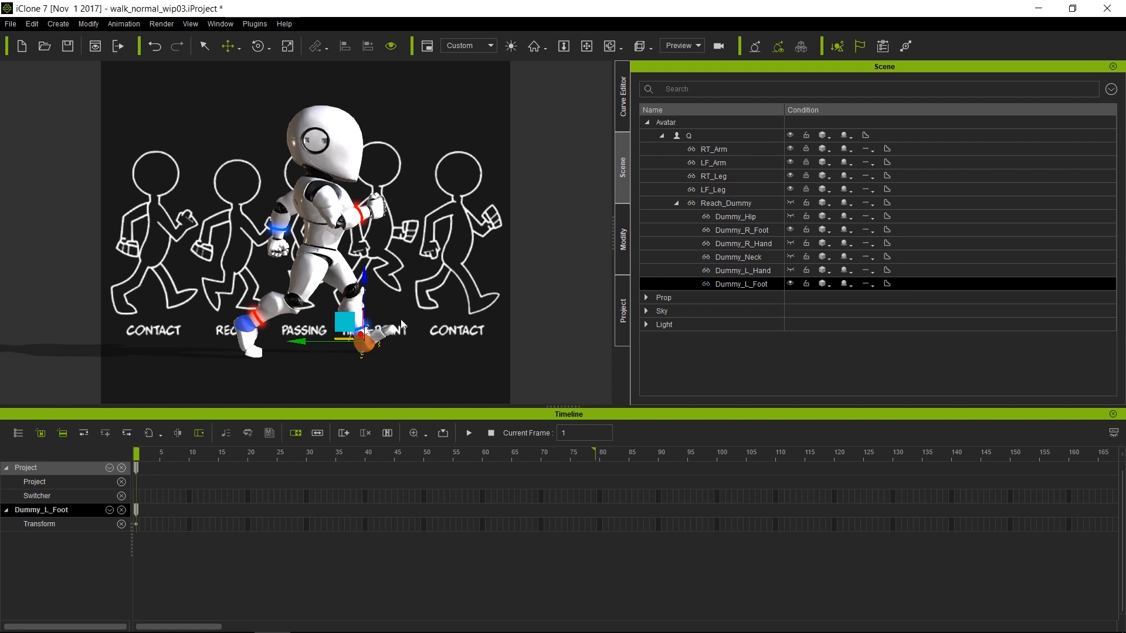
drag(137, 453, 365, 472)
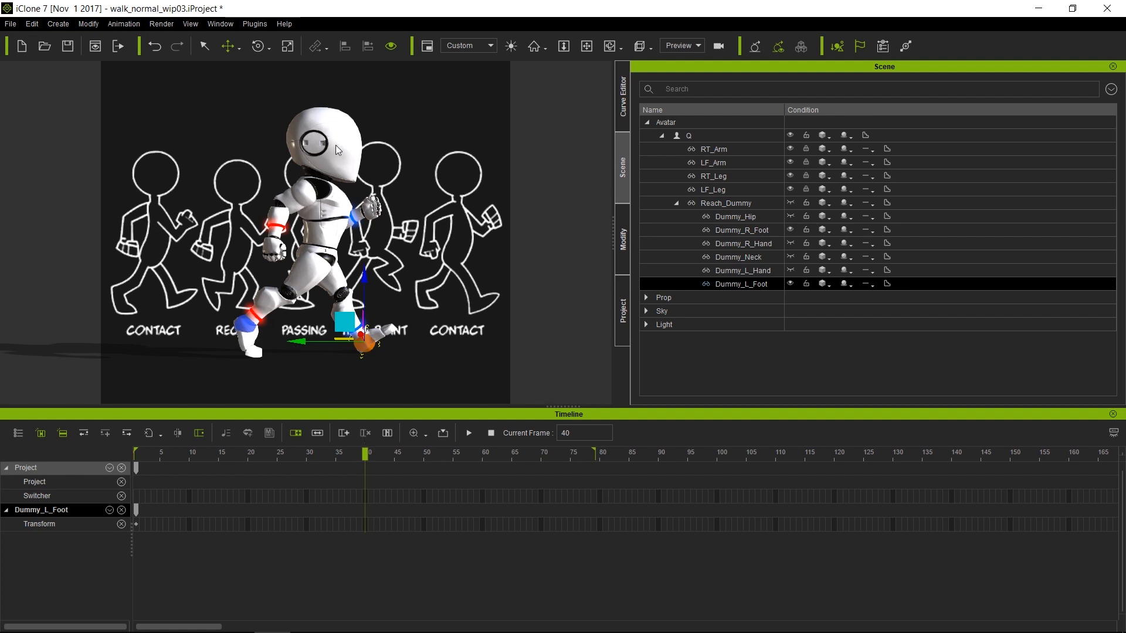
At frame 40, move Dummy_R_Foot forward and rotate it to sit flat
mouse_move(475, 210)
middle_down()
mouse_move(353, 201)
mouse_move(486, 217)
middle_up()
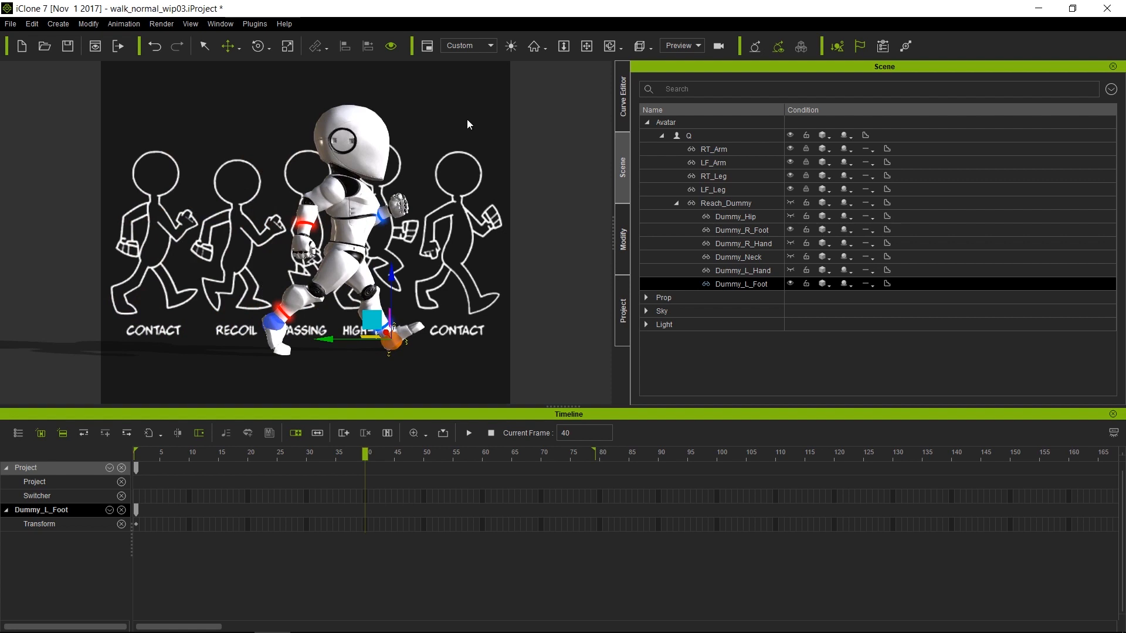
click(278, 321)
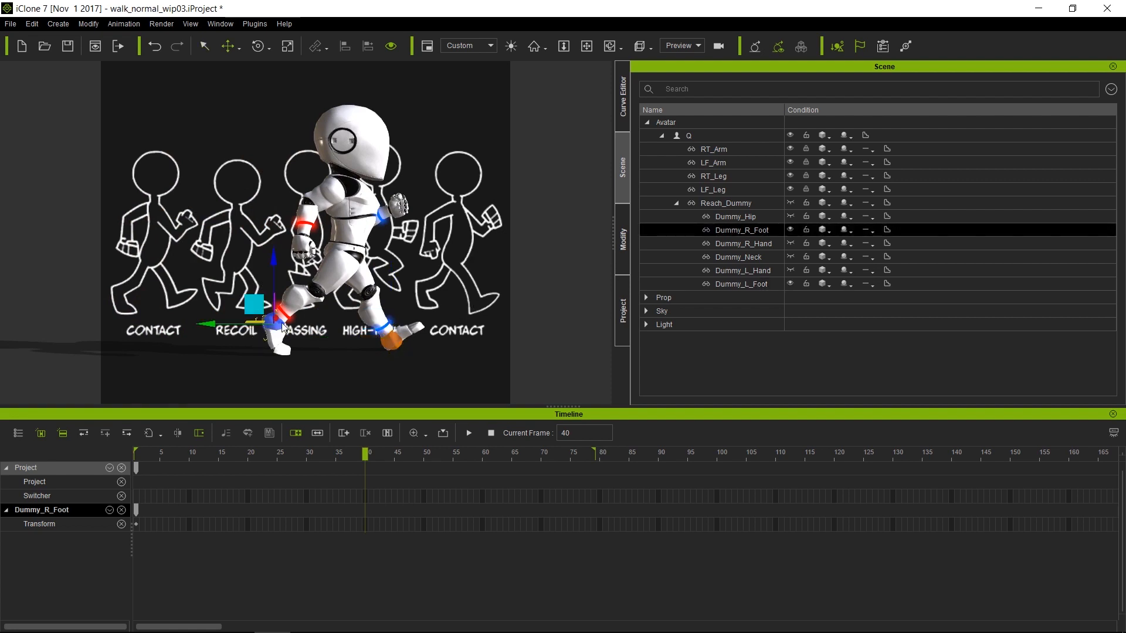
drag(256, 306, 369, 320)
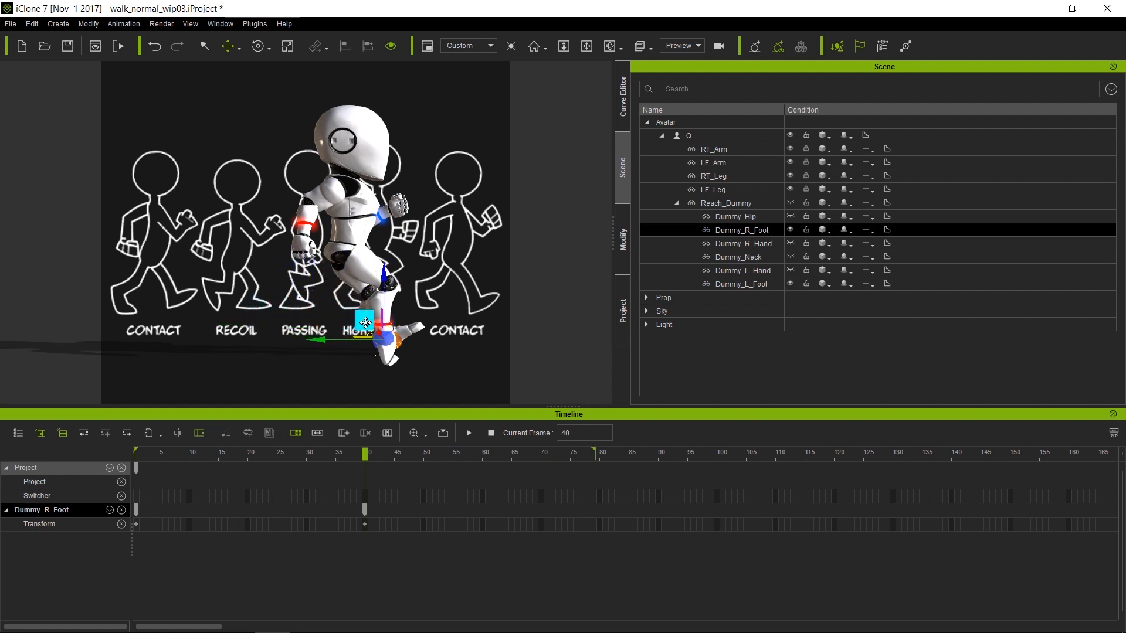
key(e)
drag(420, 295, 361, 320)
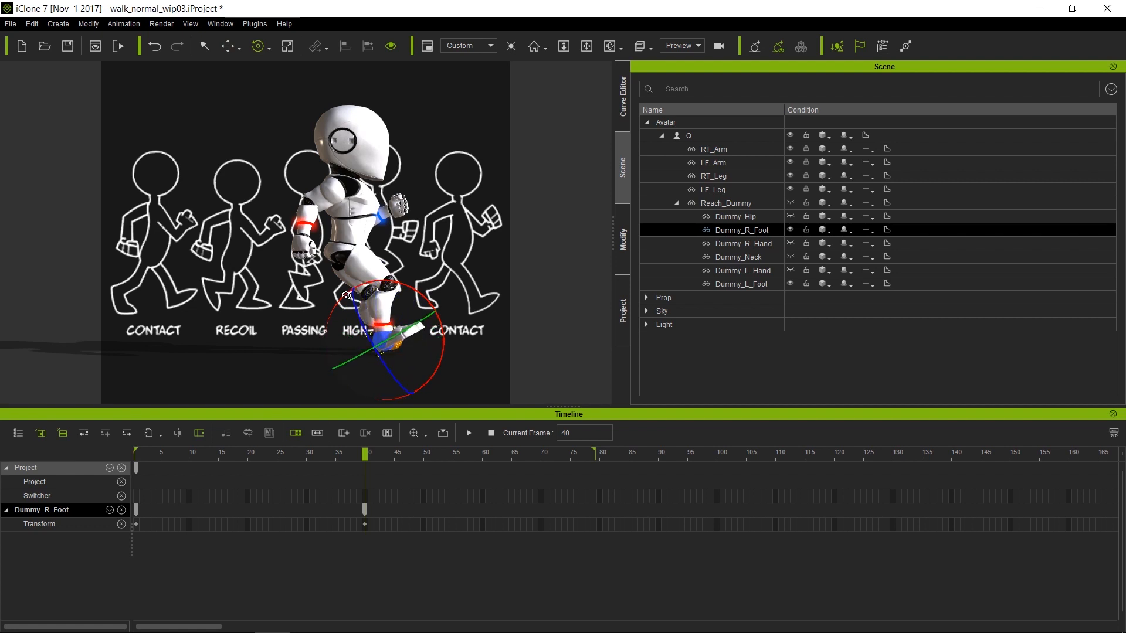
Move Dummy_L_Foot back and up, rotate it clockwise, and shift it slightly back
click(765, 285)
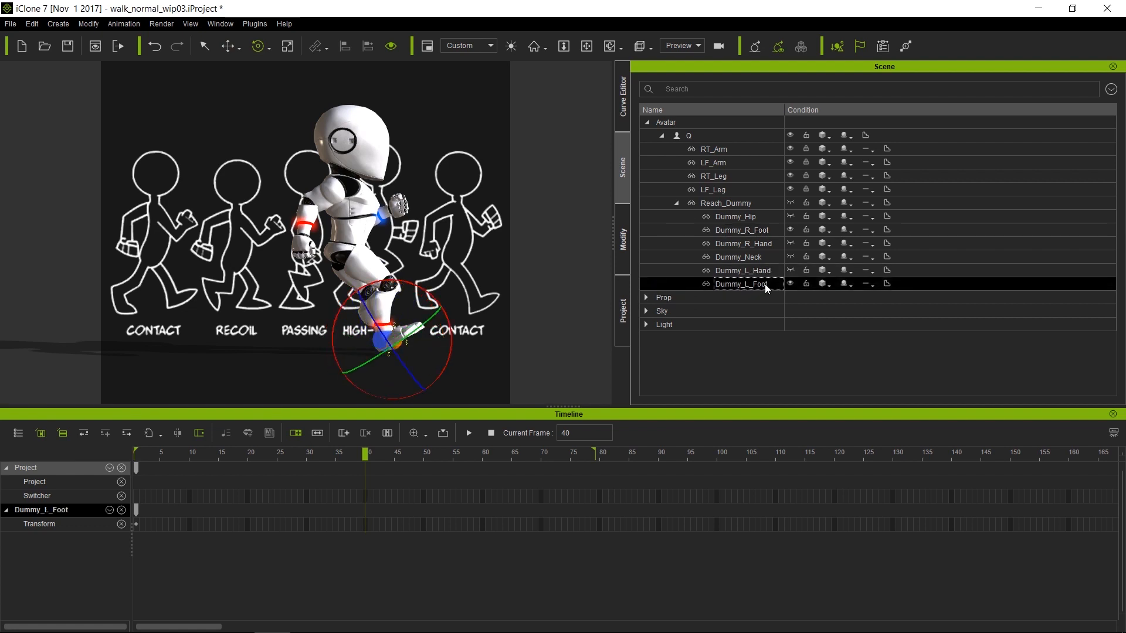
key(w)
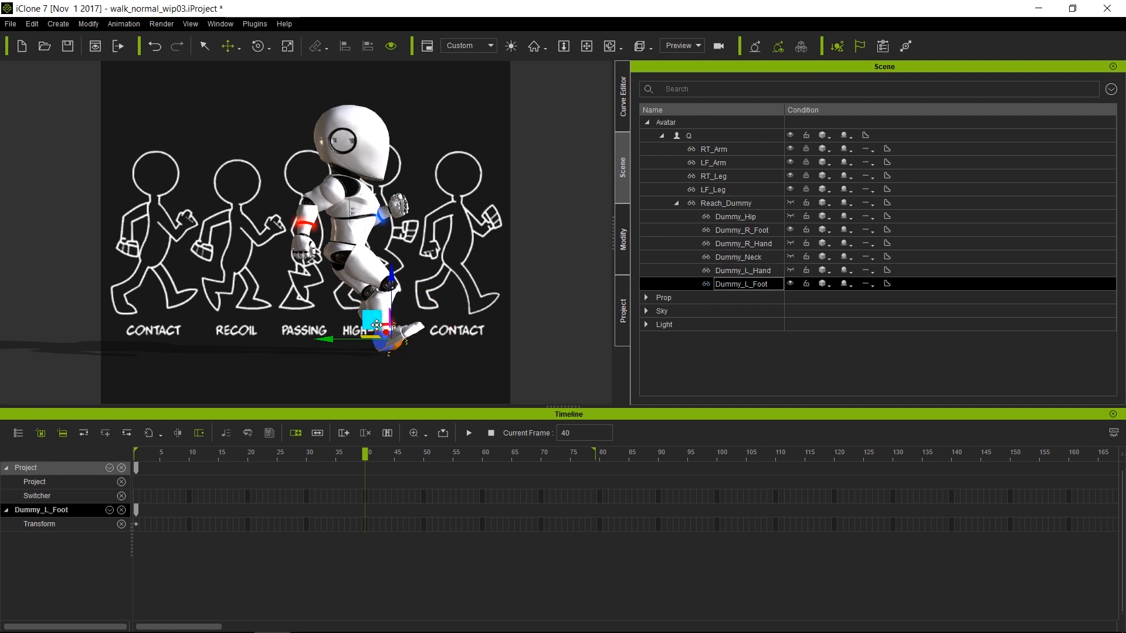
drag(371, 323, 281, 295)
key(e)
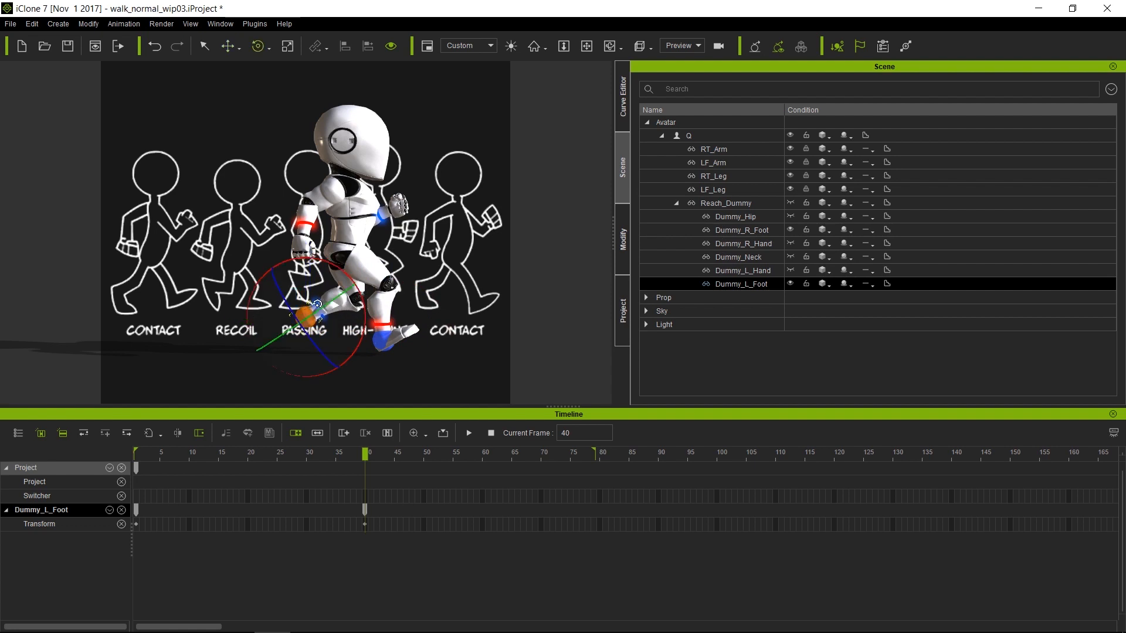
drag(319, 258, 359, 335)
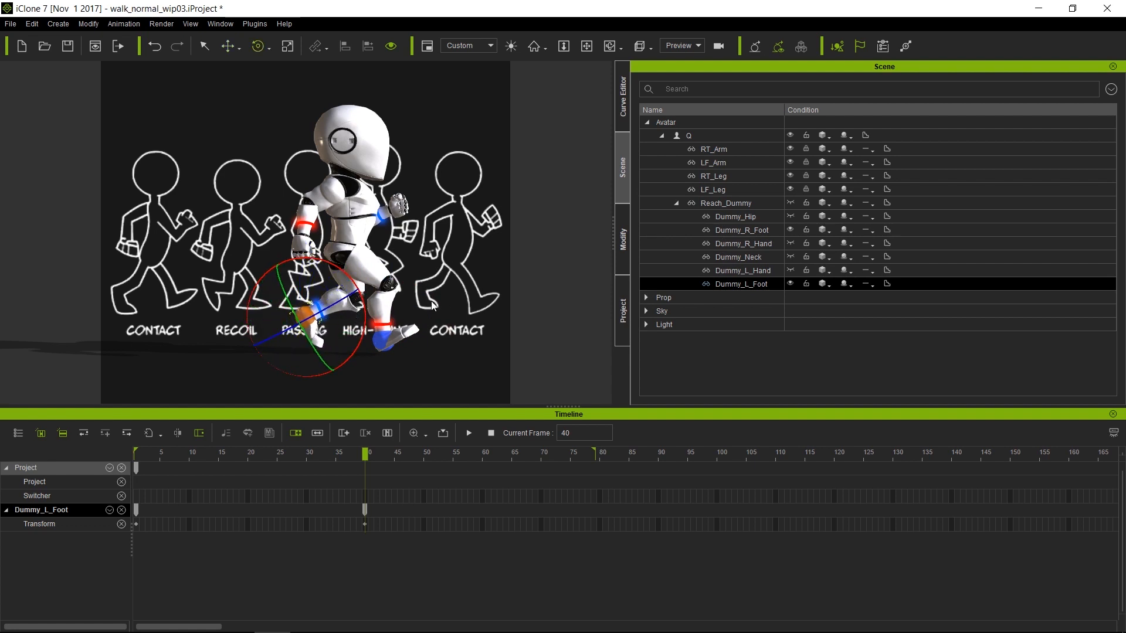
key(w)
drag(287, 299, 264, 306)
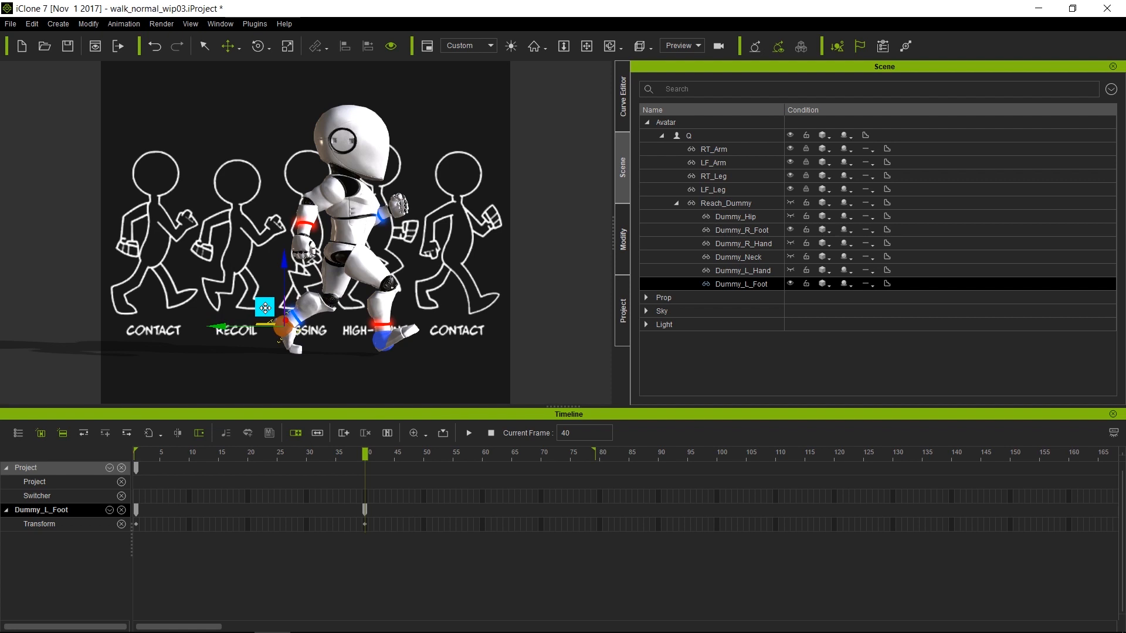
Move the right foot forward to the last CONTACT figure, then scrub back to frame 1
key(q)
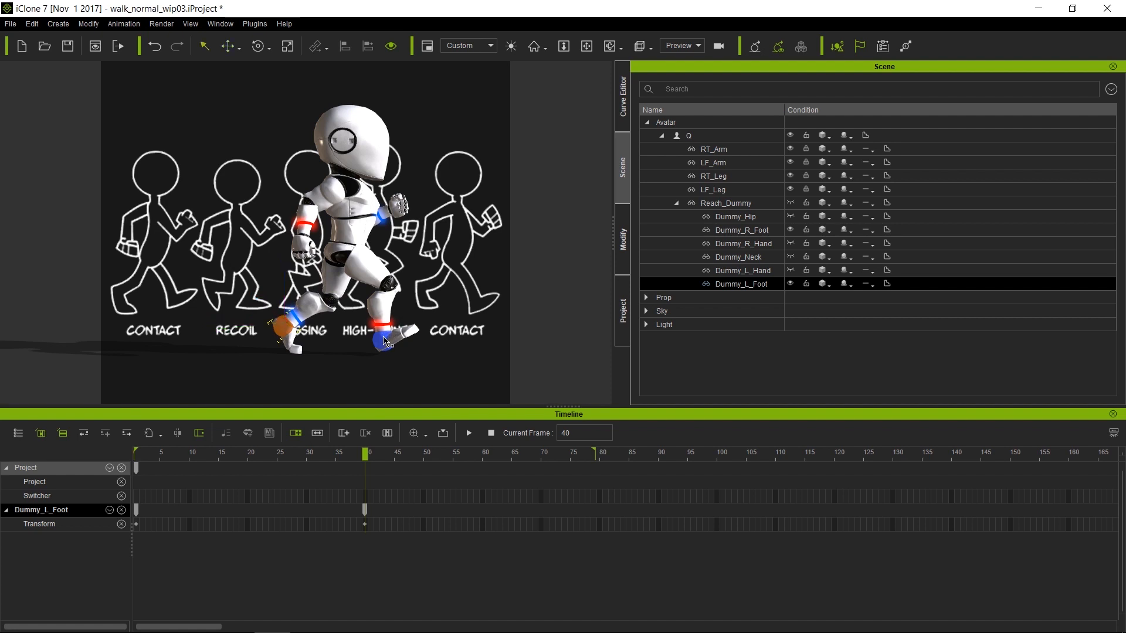
click(384, 335)
click(379, 342)
key(w)
mouse_move(363, 325)
mouse_down()
mouse_move(385, 322)
mouse_move(371, 327)
mouse_up()
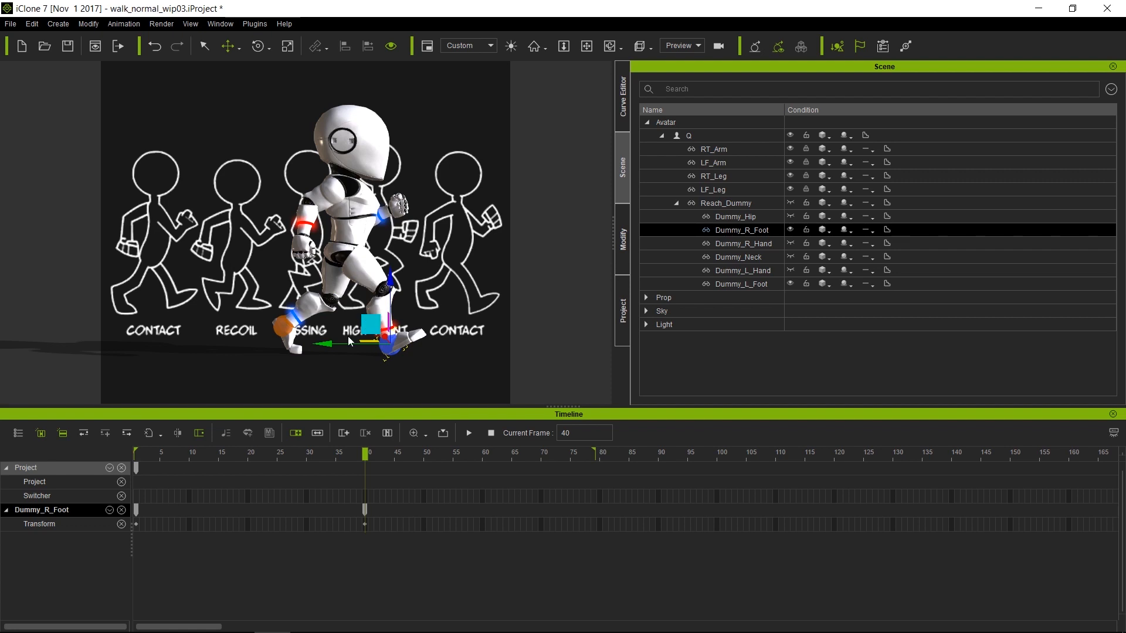
drag(333, 344, 337, 344)
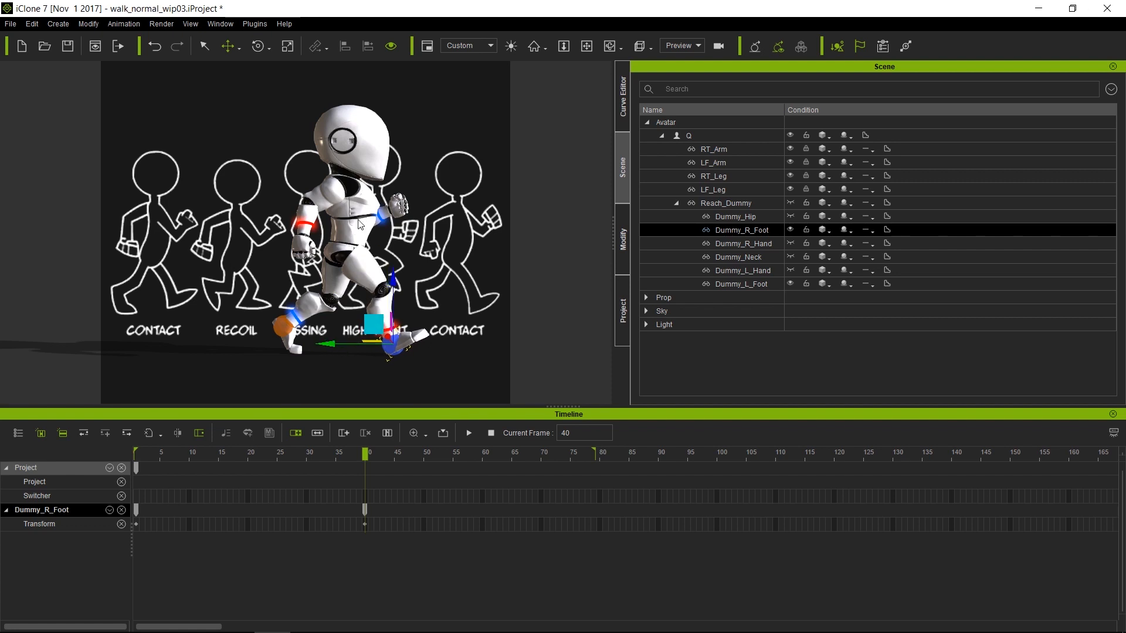
mouse_move(363, 458)
mouse_down()
mouse_move(90, 454)
mouse_move(365, 466)
mouse_up()
Copy Dummy_R_Foot's frame-1 Transform key and paste it at frame 80
click(135, 525)
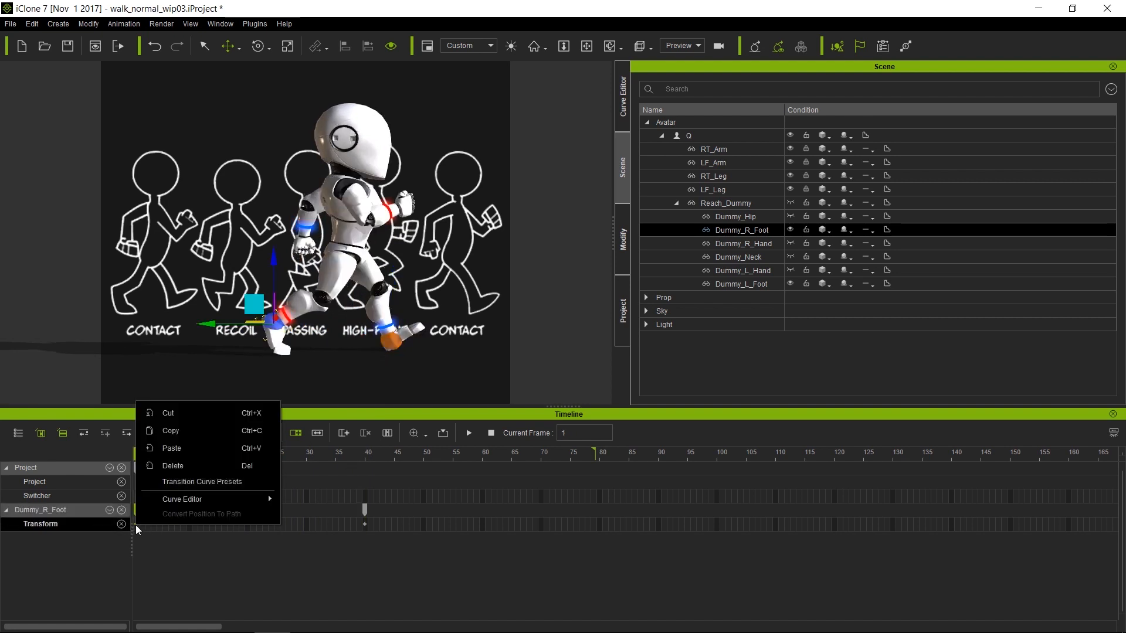
click(160, 427)
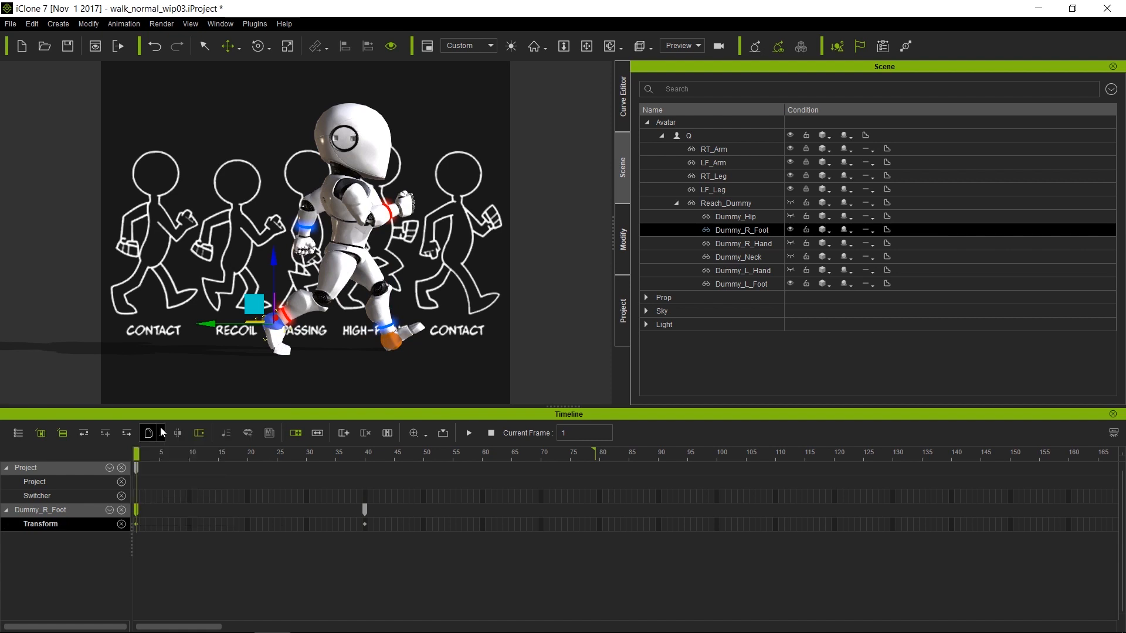
click(603, 525)
right_click(600, 525)
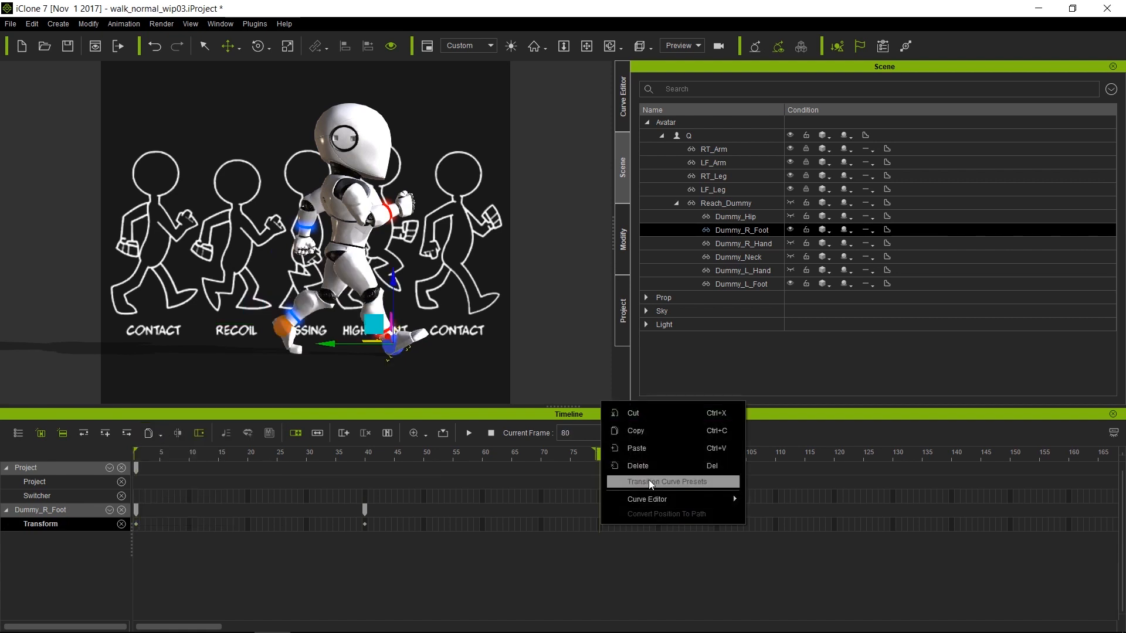
click(662, 449)
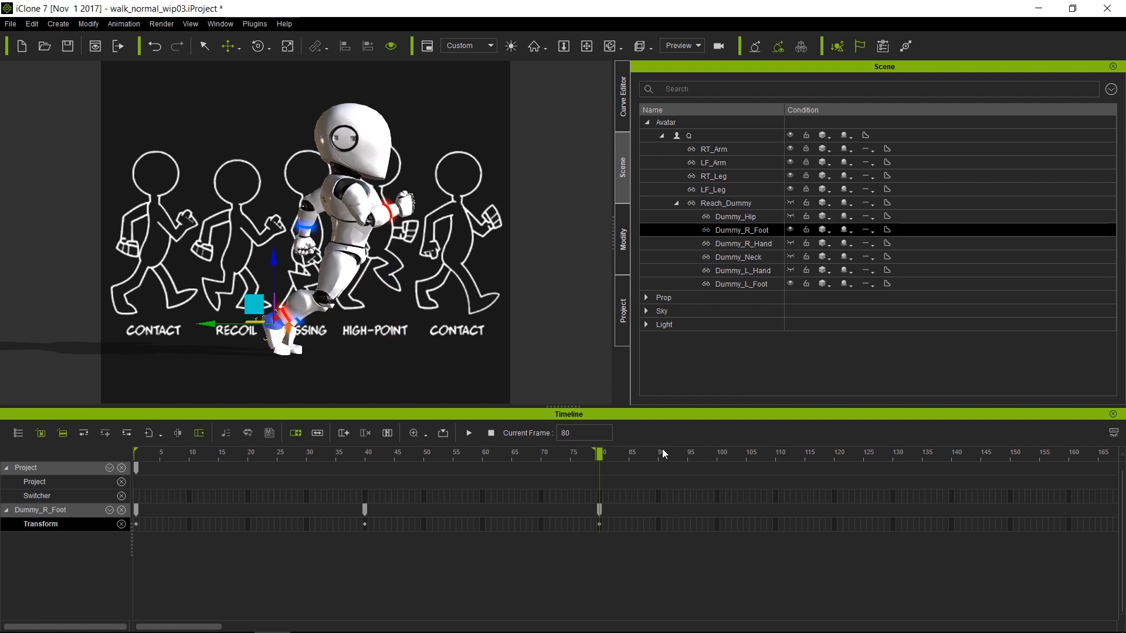
click(754, 283)
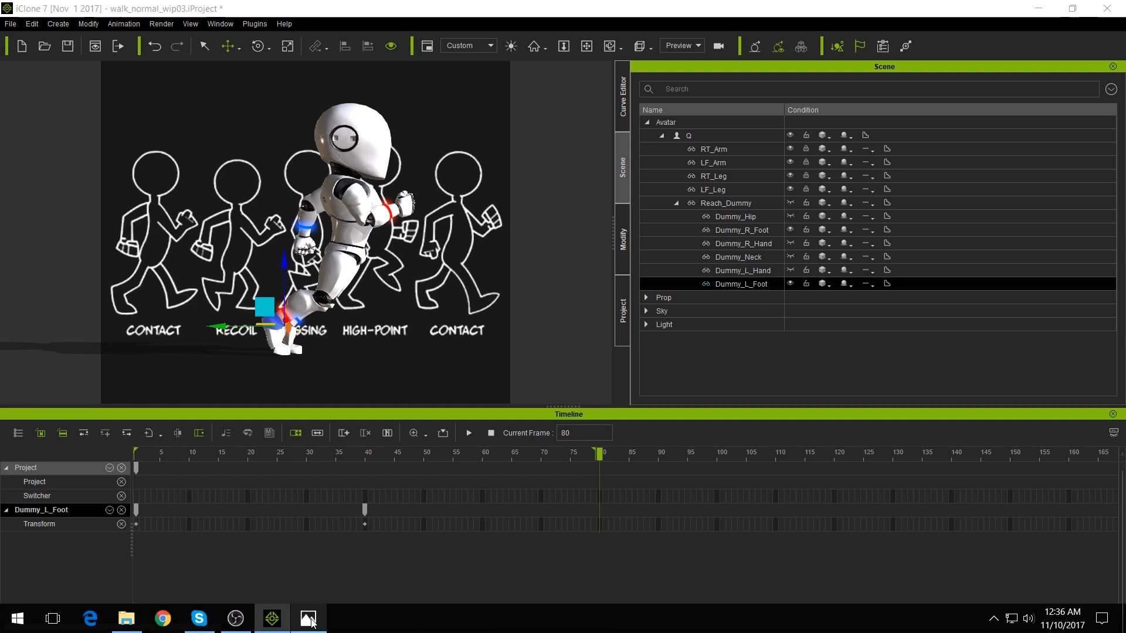
click(308, 618)
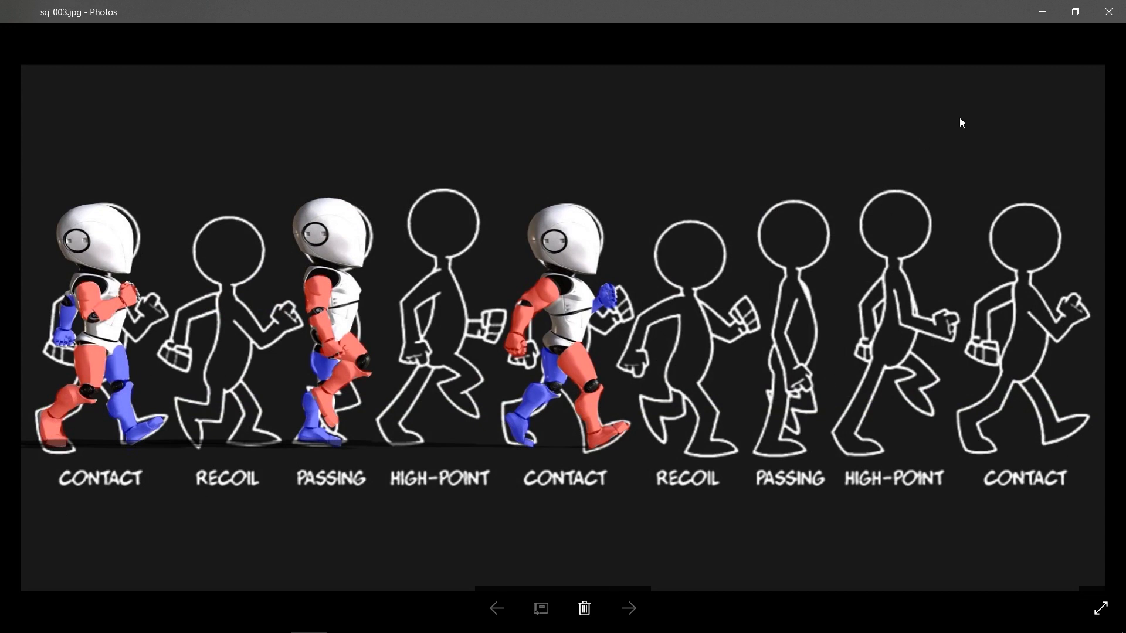
click(1050, 20)
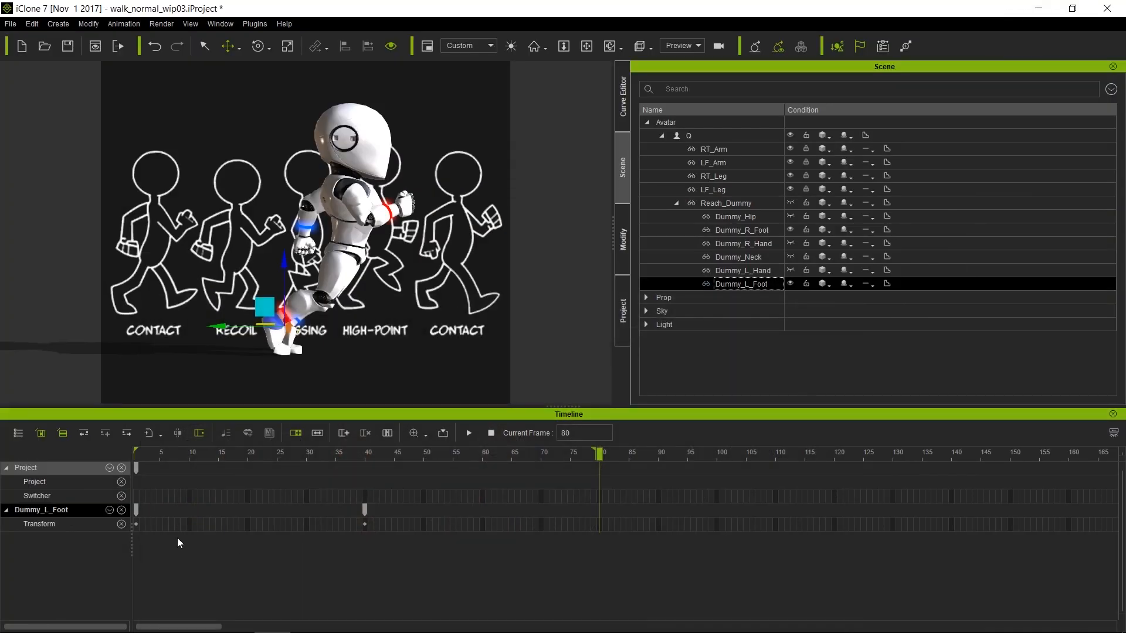
Paste Dummy_L_Foot's frame-1 Transform key at frame 80, then play the walk cycle from frame 1
click(137, 526)
right_click(137, 525)
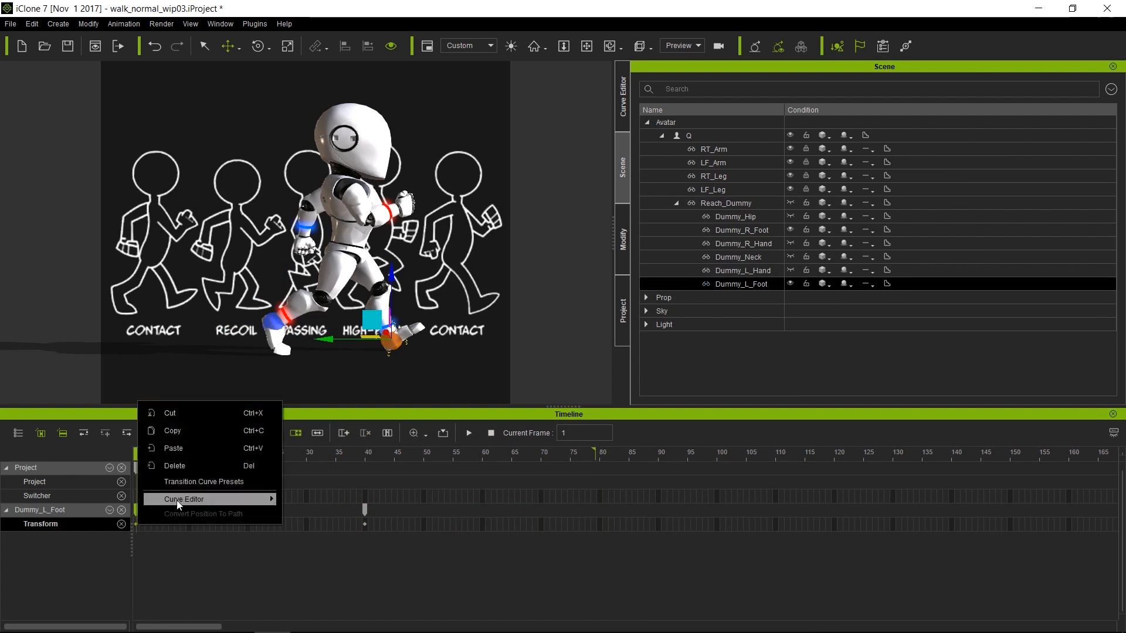
click(195, 434)
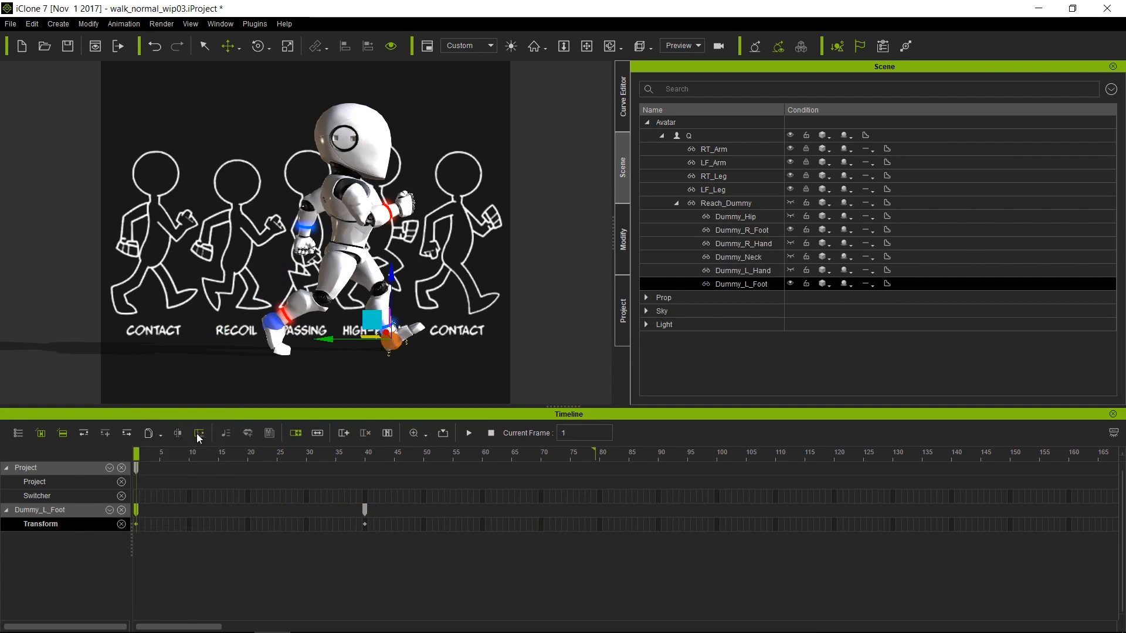
click(601, 526)
right_click(601, 527)
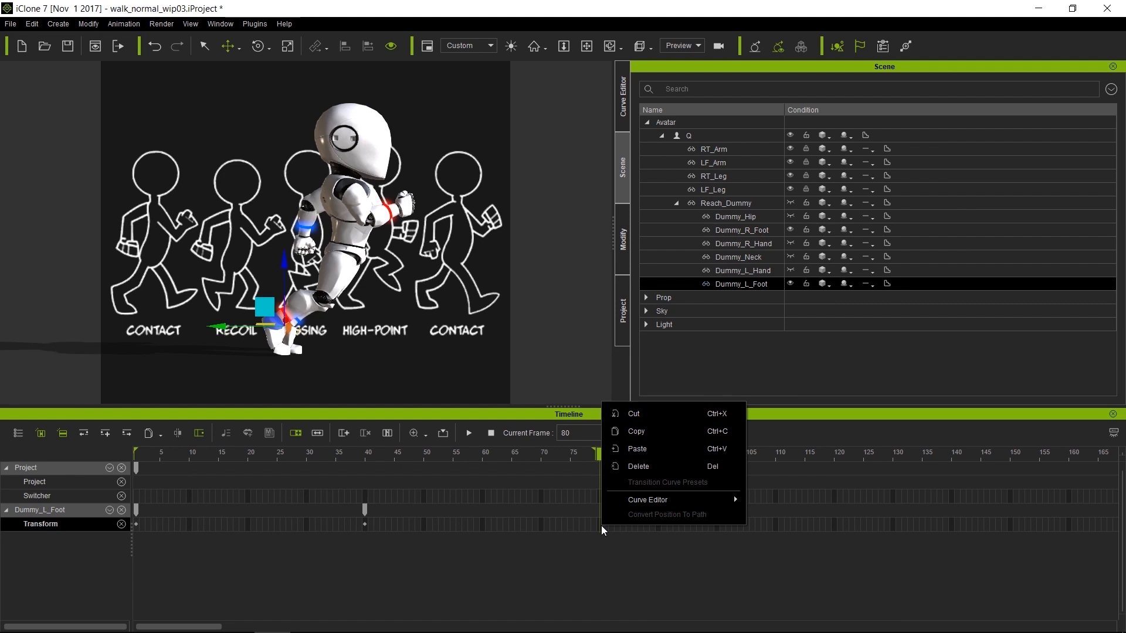
click(636, 449)
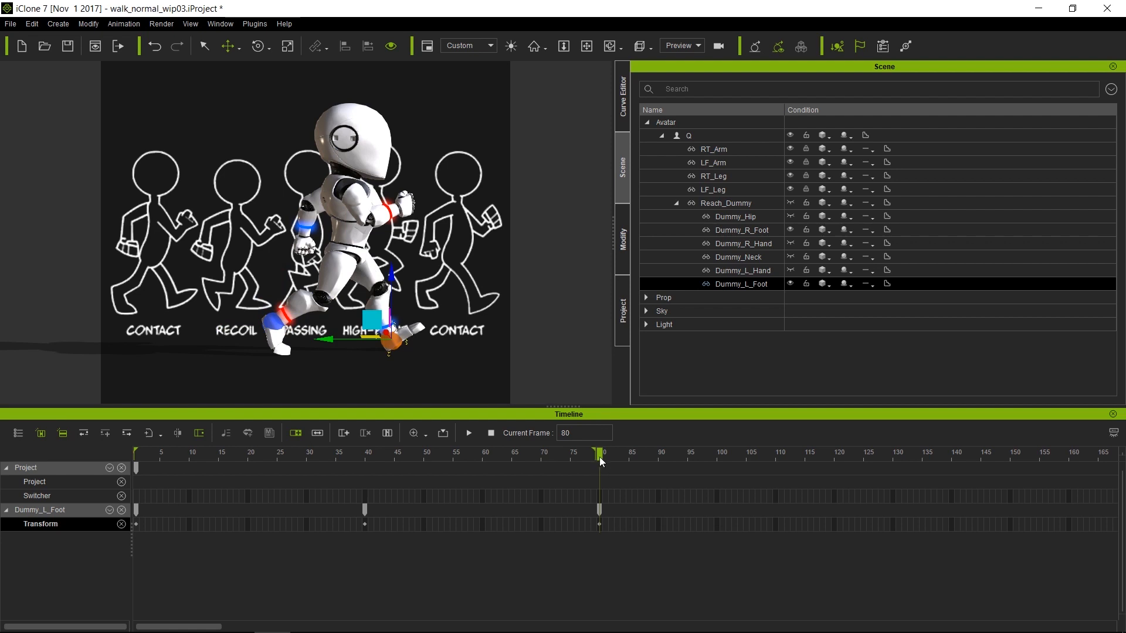
drag(599, 456, 138, 468)
key(space)
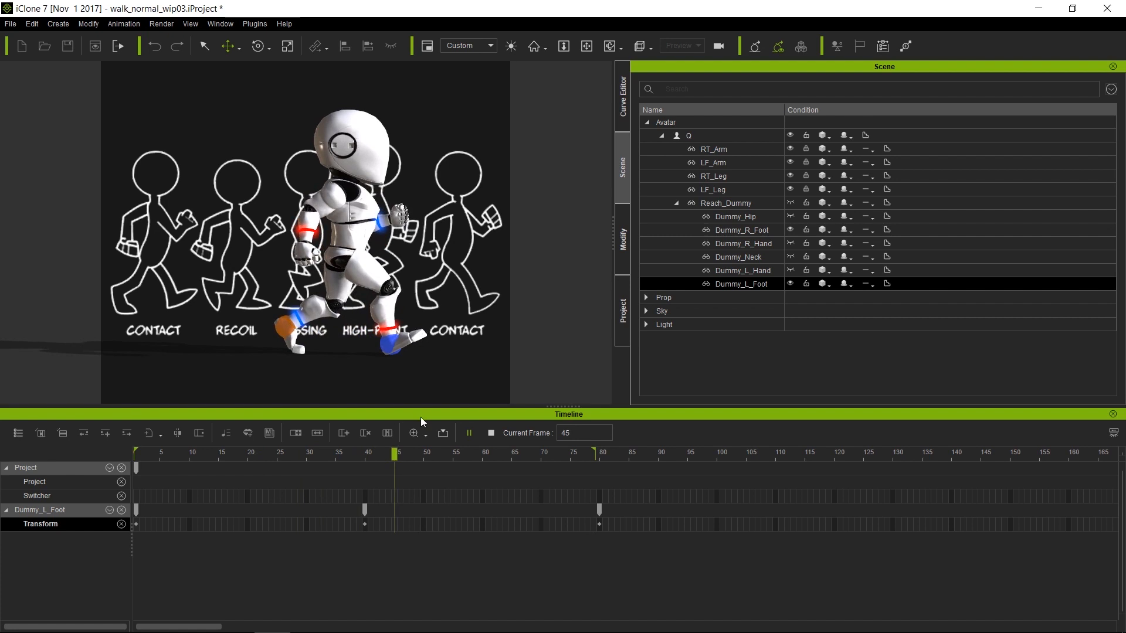
key(space)
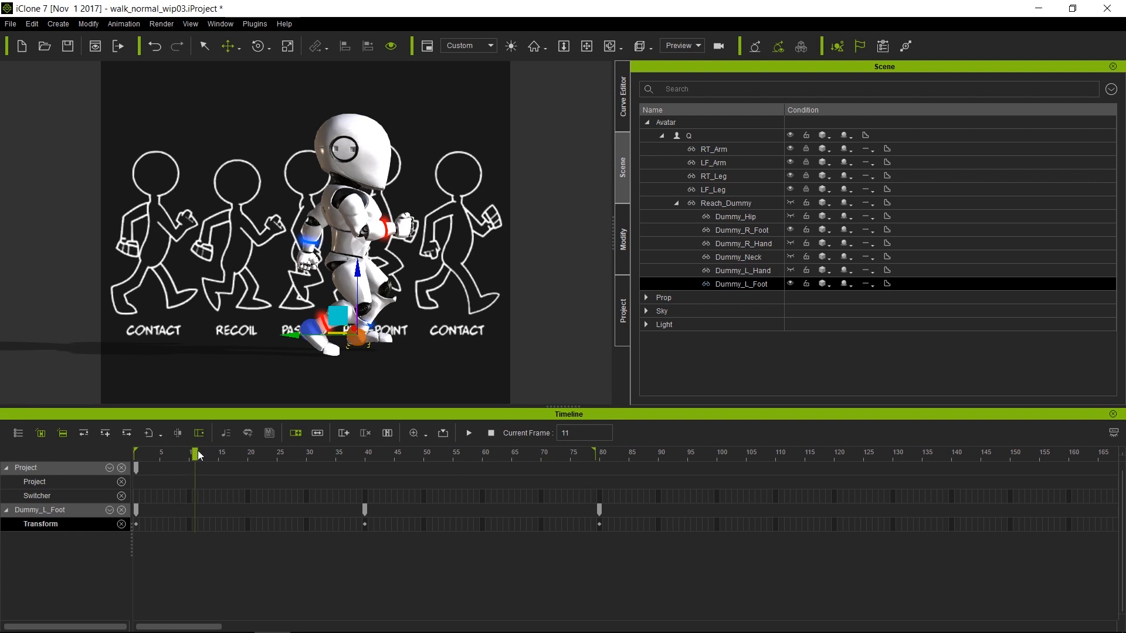
At frame 10, raise the right foot dummy and tilt it downward
drag(196, 458, 189, 459)
alt+drag(460, 329, 324, 300)
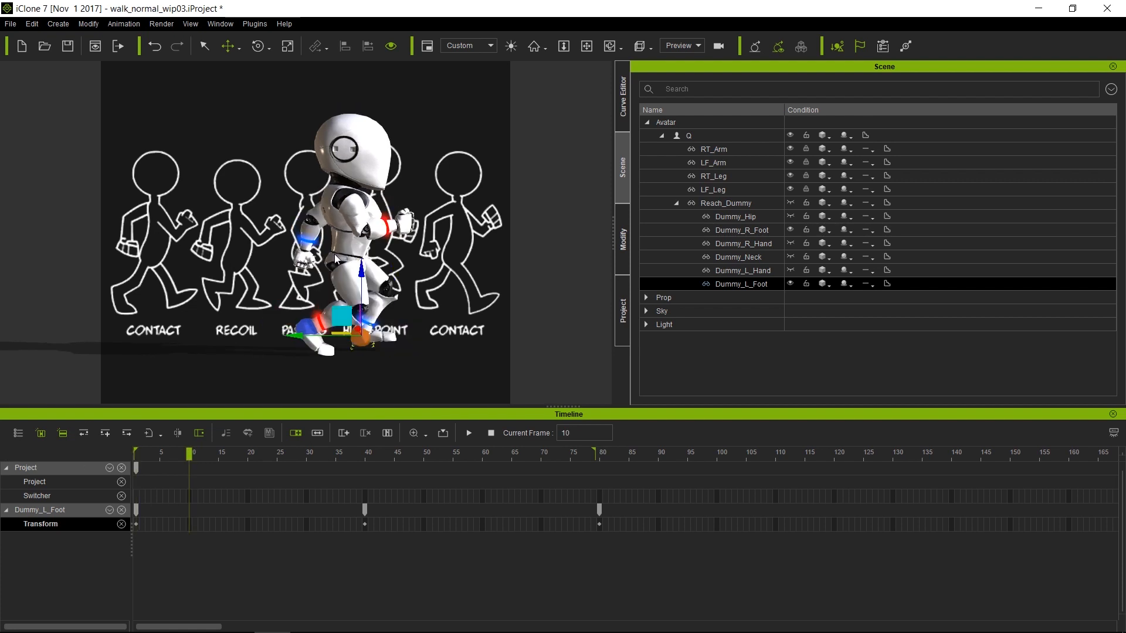
middle_drag(324, 300, 479, 302)
click(313, 296)
drag(295, 277, 304, 260)
key(e)
drag(376, 261, 379, 292)
middle_drag(381, 317, 466, 318)
Nudge the left foot dummy to add keys at frames 20 and 30
click(248, 452)
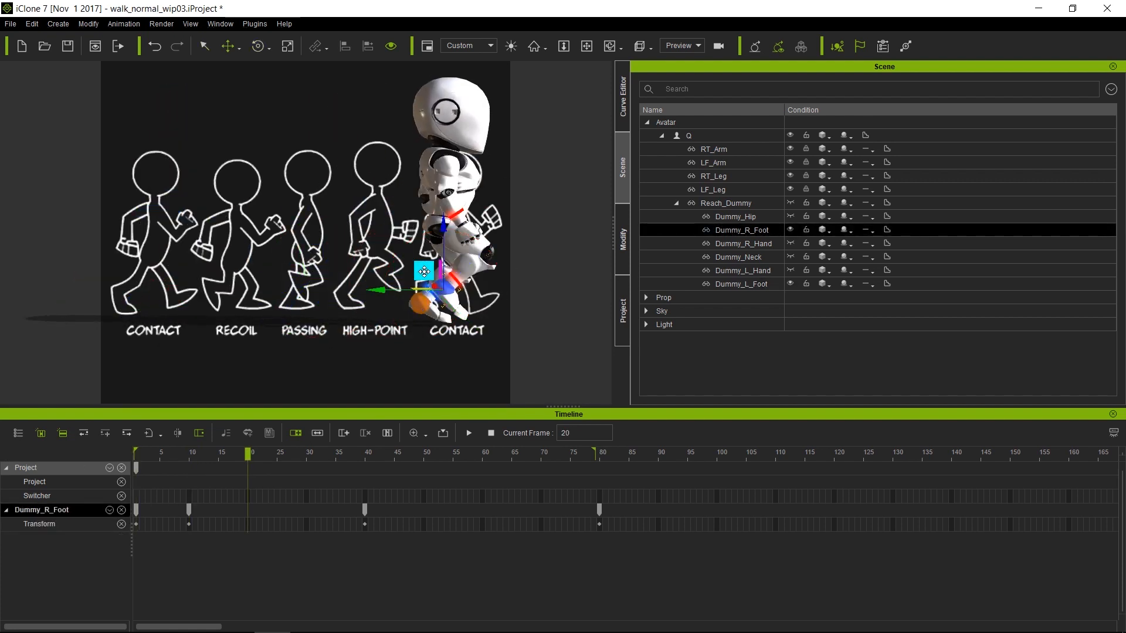
click(414, 307)
key(w)
drag(405, 298, 415, 296)
click(306, 452)
middle_drag(457, 334, 203, 350)
drag(157, 305, 227, 298)
Lower the right foot dummy to key frame 60
click(237, 310)
key(e)
click(482, 452)
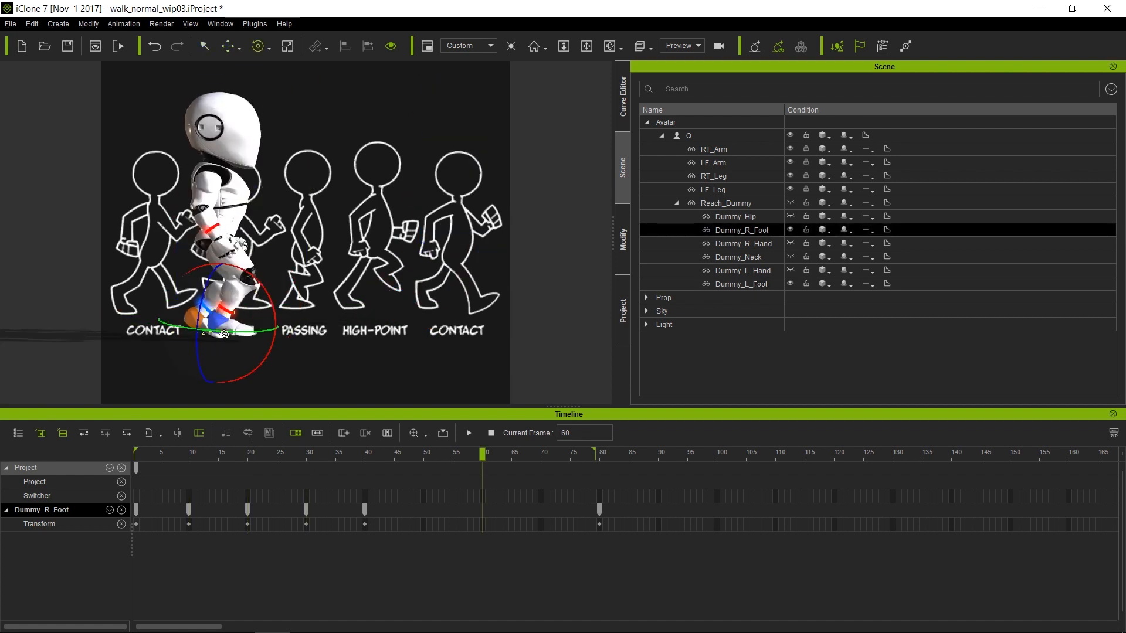
key(w)
drag(218, 255, 216, 273)
Nudge the left foot dummy to key frame 50
click(189, 318)
drag(482, 452, 422, 455)
middle_drag(420, 219, 569, 210)
drag(306, 275, 374, 265)
click(541, 452)
middle_drag(446, 253, 313, 252)
key(e)
Show the floor grid and raise the left foot slightly around frames 25–30
click(253, 452)
key(ctrl+g)
middle_drag(234, 317, 313, 314)
drag(239, 455, 306, 454)
key(w)
drag(257, 284, 270, 284)
click(276, 453)
drag(277, 455, 541, 453)
Delete the left foot's stray key at frame 25
click(282, 300)
click(283, 454)
click(287, 300)
click(277, 524)
key(Delete)
Re-key the foot pose at frame 10 and scrub through to check the motion
drag(277, 455, 254, 457)
drag(253, 458, 189, 455)
drag(338, 253, 308, 253)
click(248, 455)
drag(248, 454, 303, 456)
Adjust the left foot's frame-30 position and delete its stray frame-20 key
double_click(307, 508)
drag(246, 281, 261, 278)
drag(306, 455, 358, 441)
double_click(247, 524)
mouse_move(247, 456)
mouse_down()
mouse_move(295, 457)
mouse_move(248, 457)
mouse_up()
key(Delete)
Fine-tune the foot dummy's rotation and position, then play the cycle from frame 1
key(e)
drag(363, 295, 365, 276)
key(w)
drag(289, 284, 292, 287)
click(469, 433)
click(492, 435)
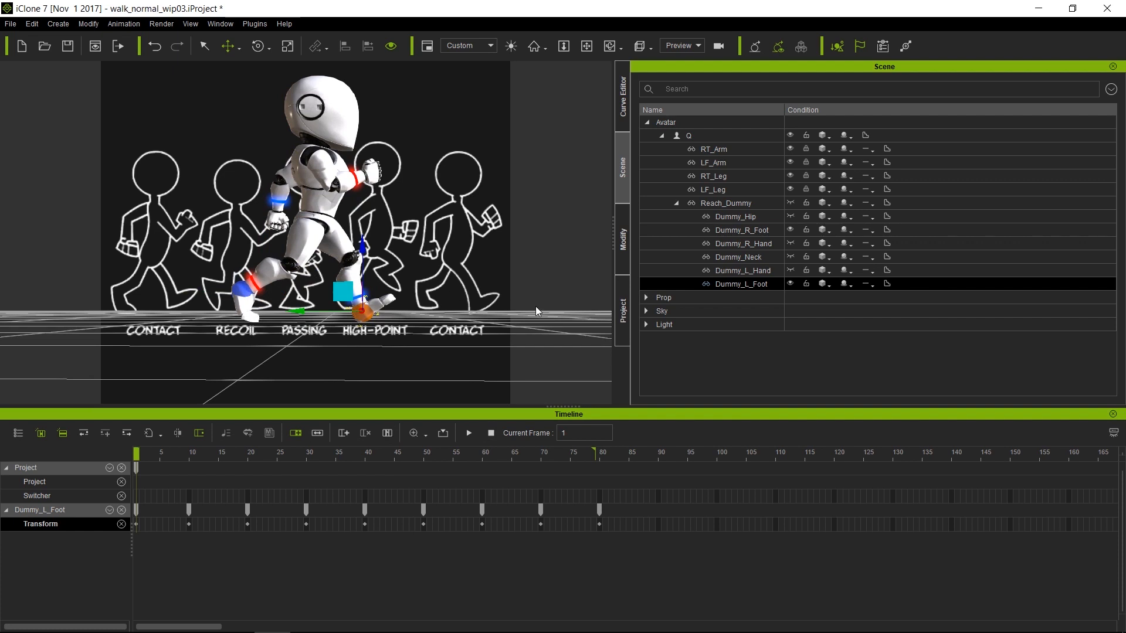
Review the walk cycle, reset to frame 1, and plot Dummy_L_Foot's Position X, Y, Z curves
key(space)
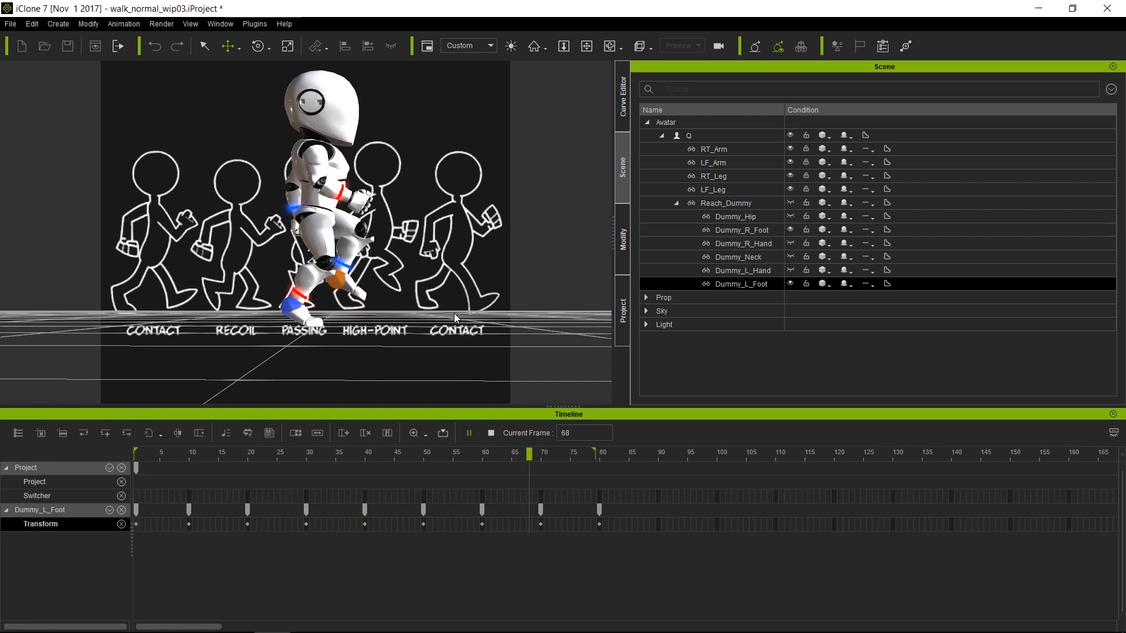
key(space)
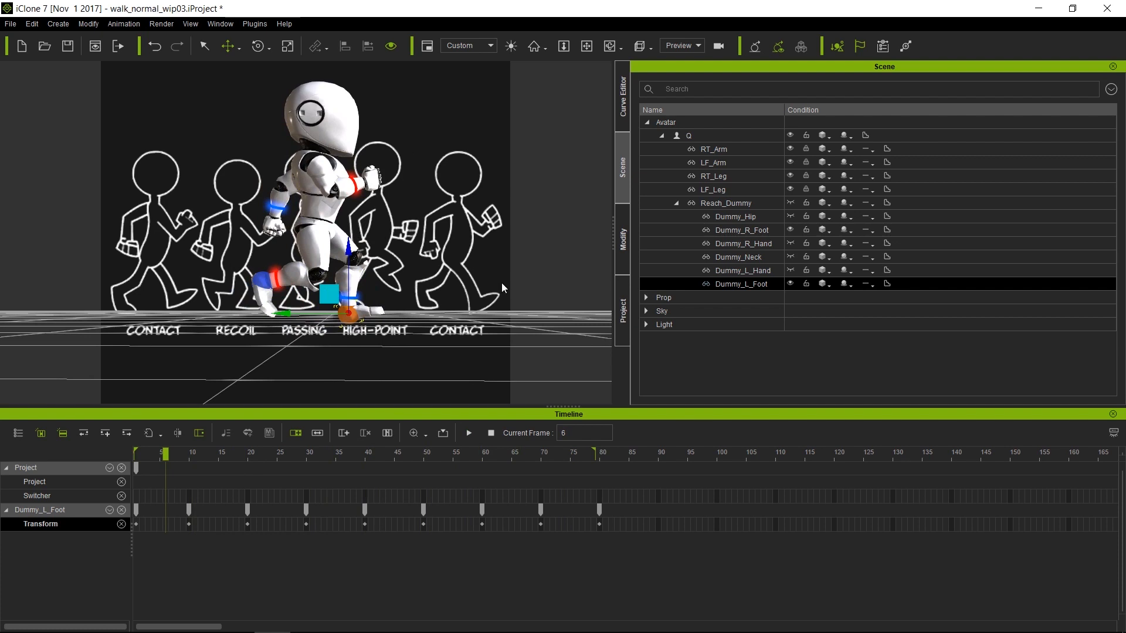
click(490, 434)
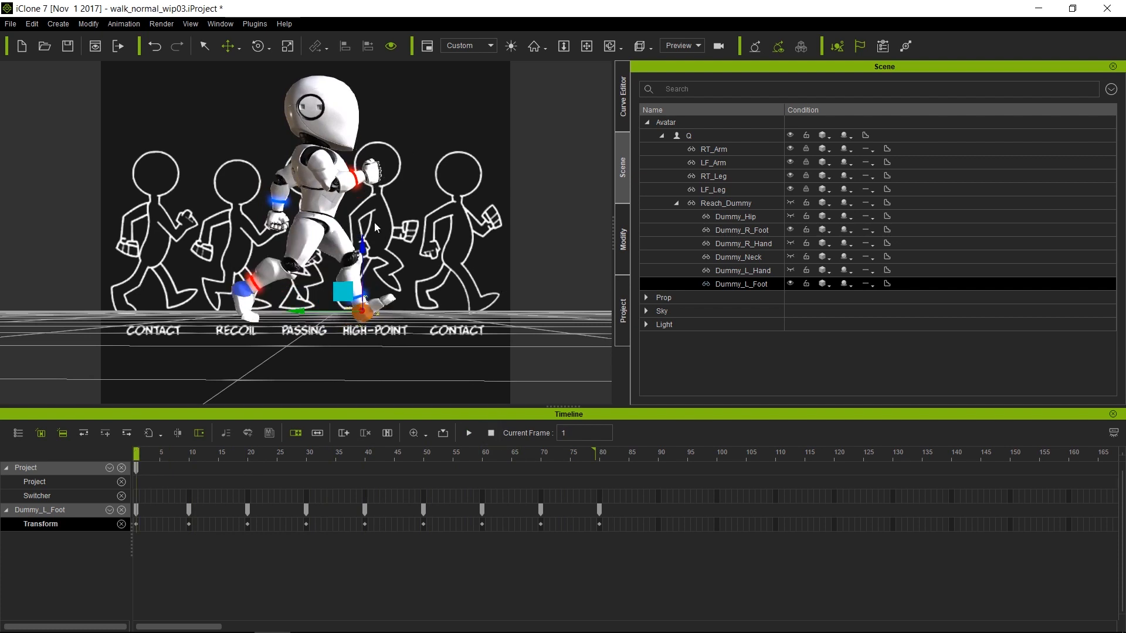
click(625, 91)
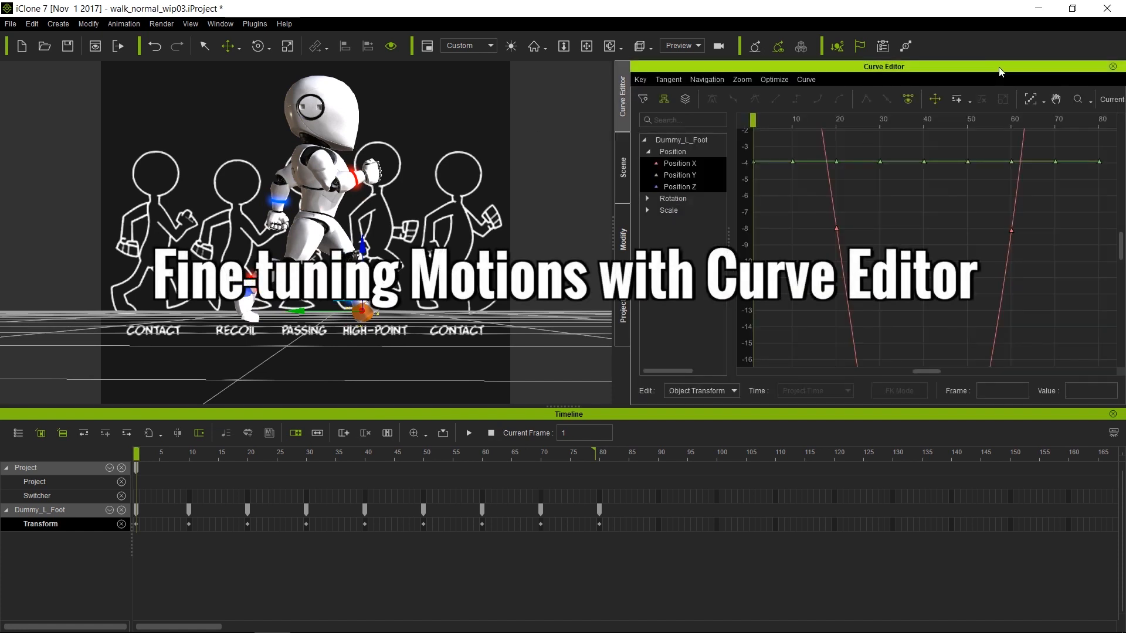
Fit all foot curves in the graph, then select robot Q to list its bone curves
click(1032, 100)
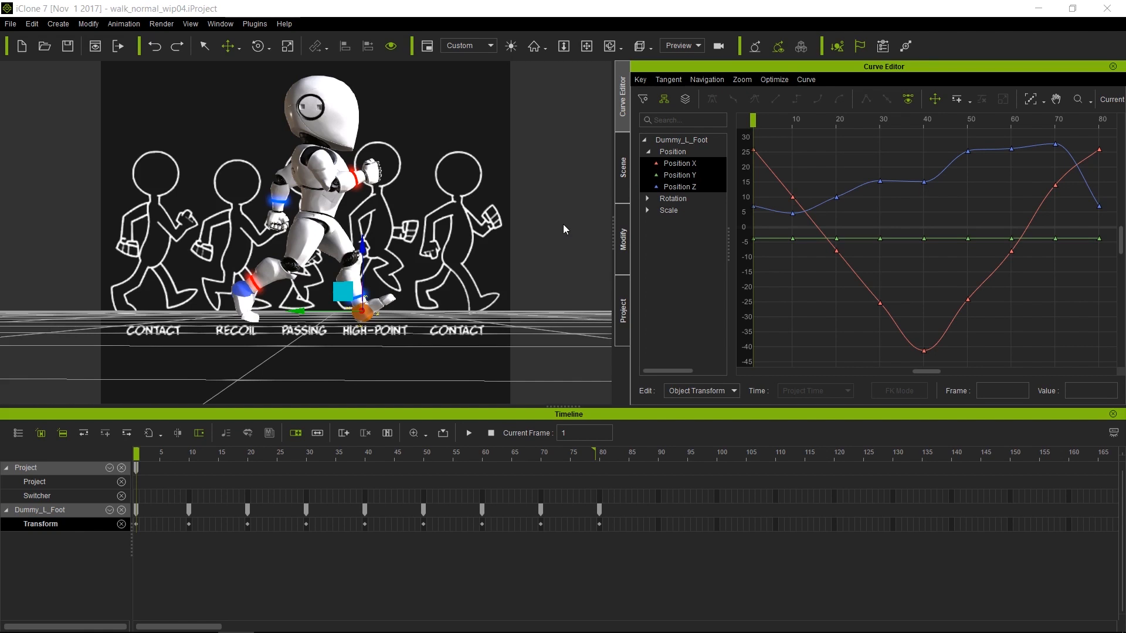
click(323, 209)
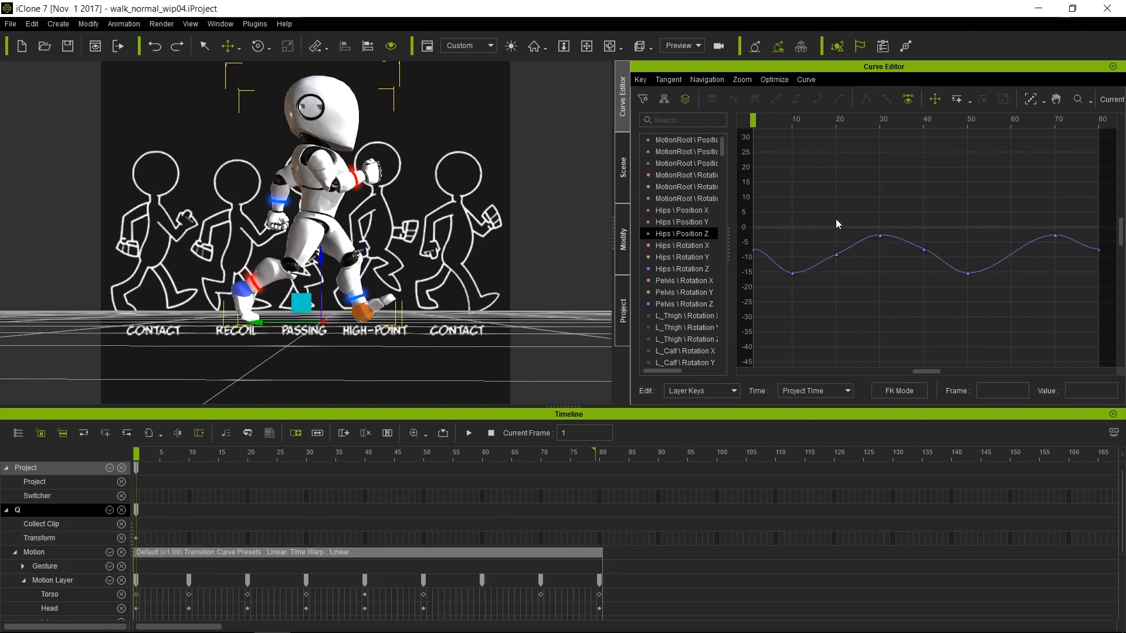
Fit Hips Position Z across frames 1–80 in a widened graph and select keys 20 and 40
click(1032, 99)
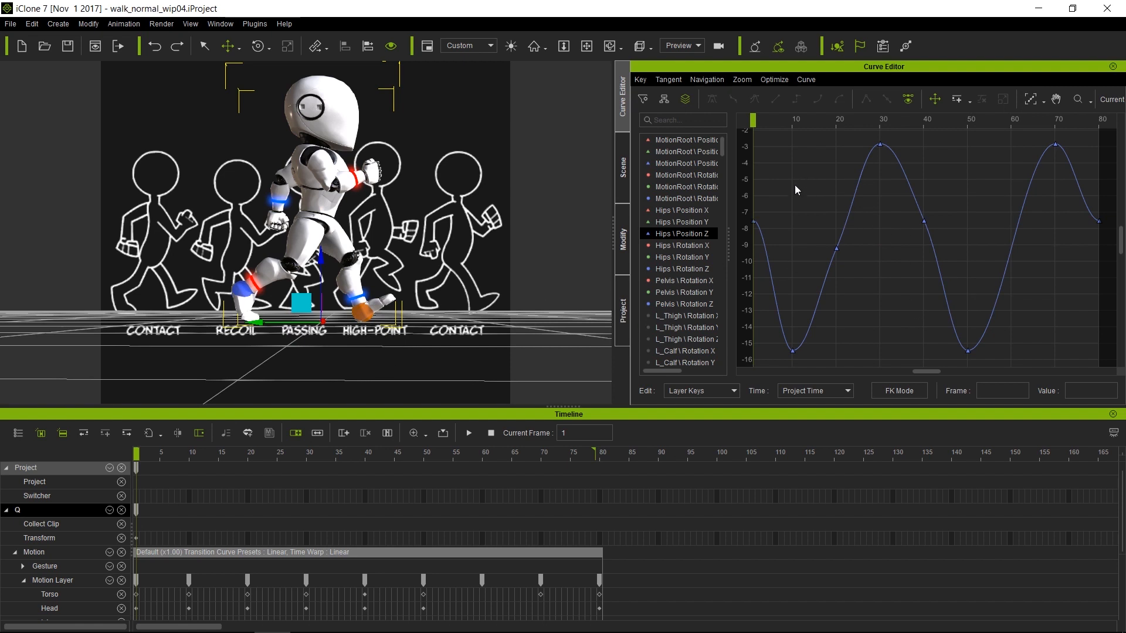
key(space)
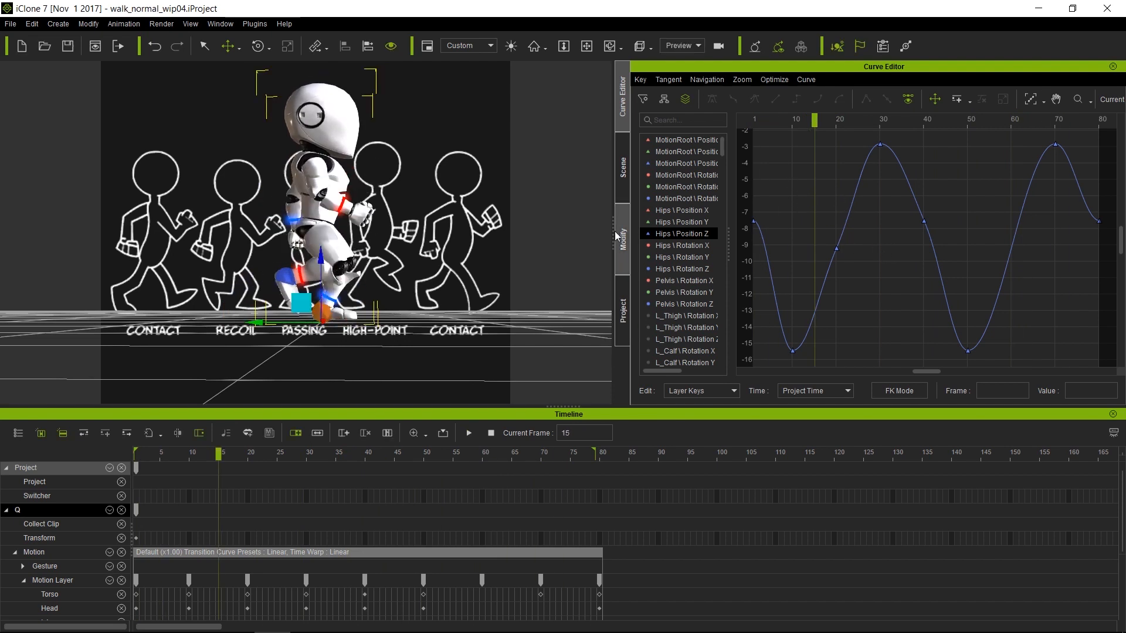
drag(610, 228, 534, 245)
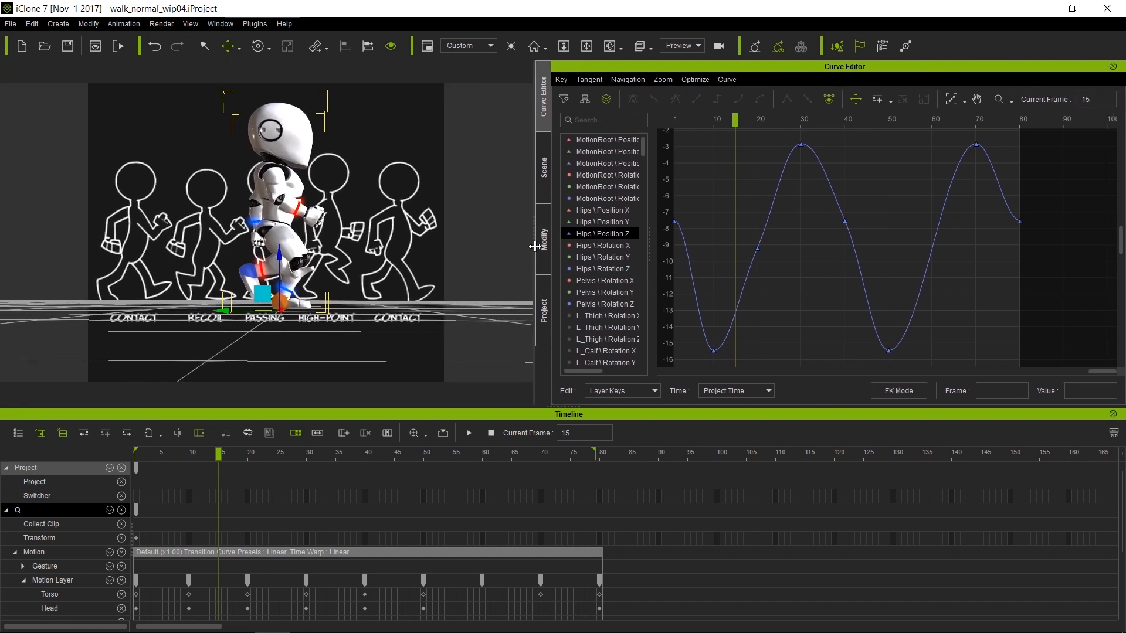
click(955, 101)
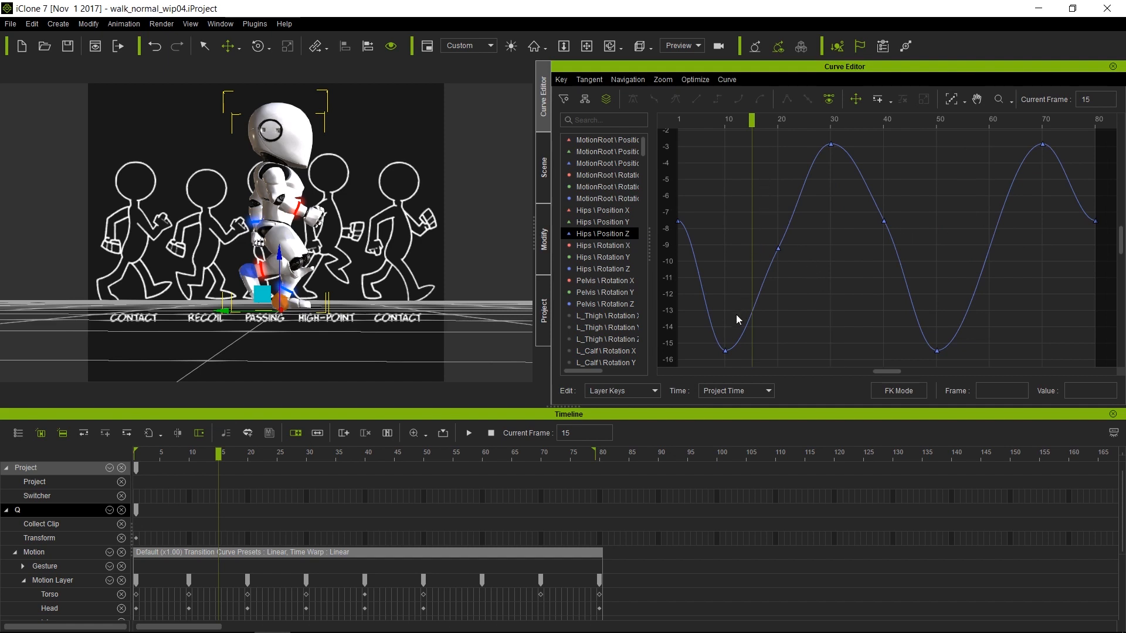
drag(768, 189, 927, 263)
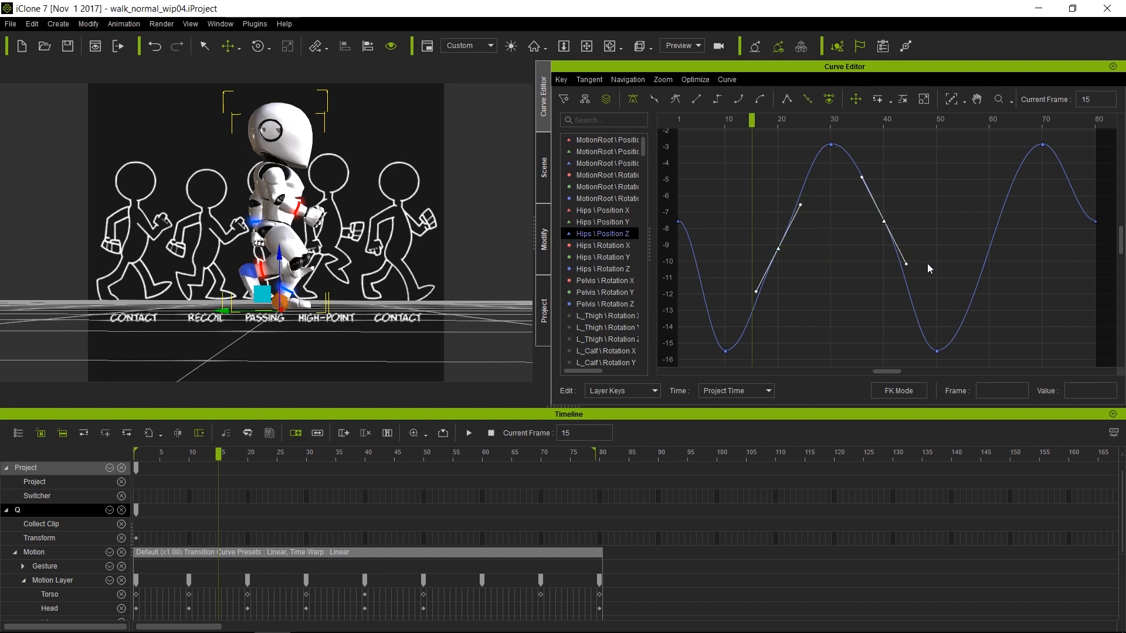
Tilt the Hips Position Z frame-10 low key's tangent downward
click(928, 267)
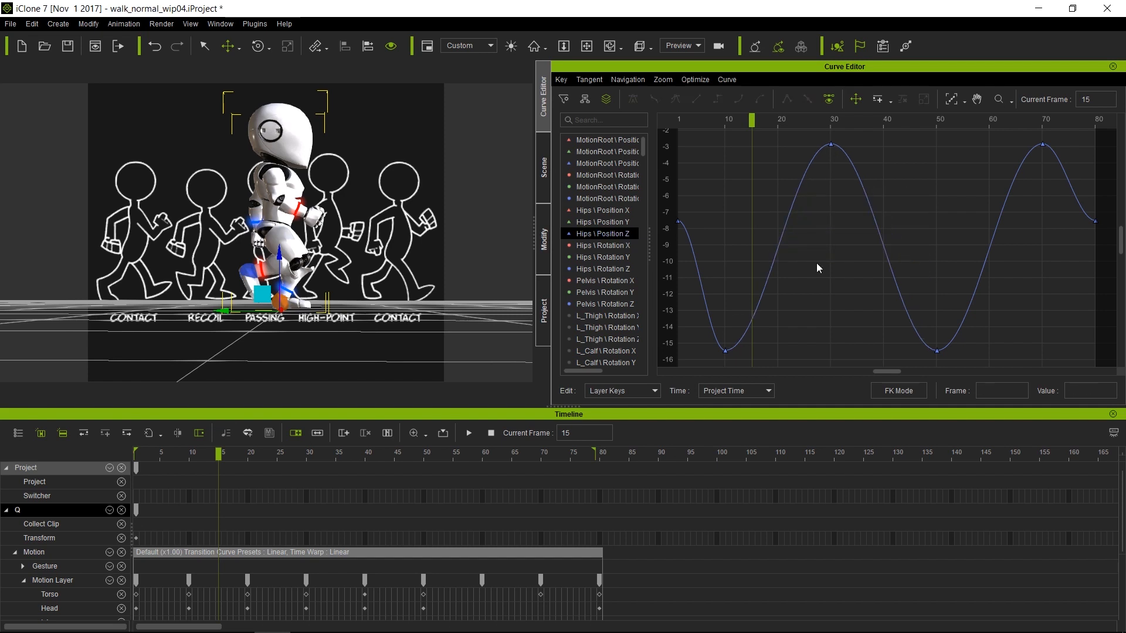
click(726, 350)
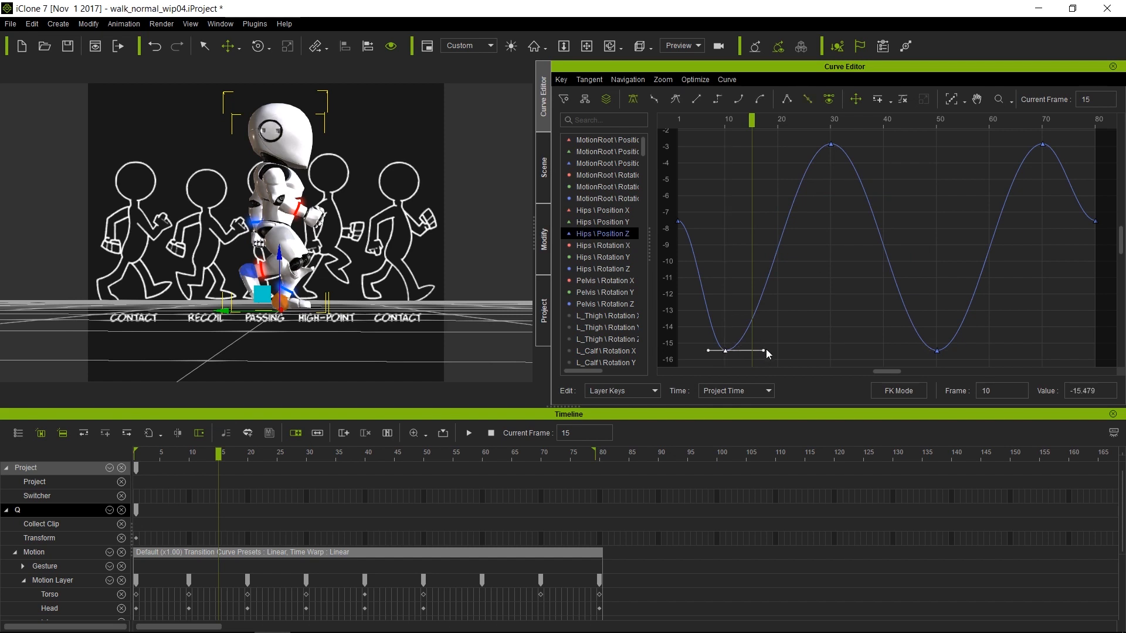
mouse_move(753, 121)
mouse_down()
mouse_move(703, 125)
mouse_move(736, 122)
mouse_up()
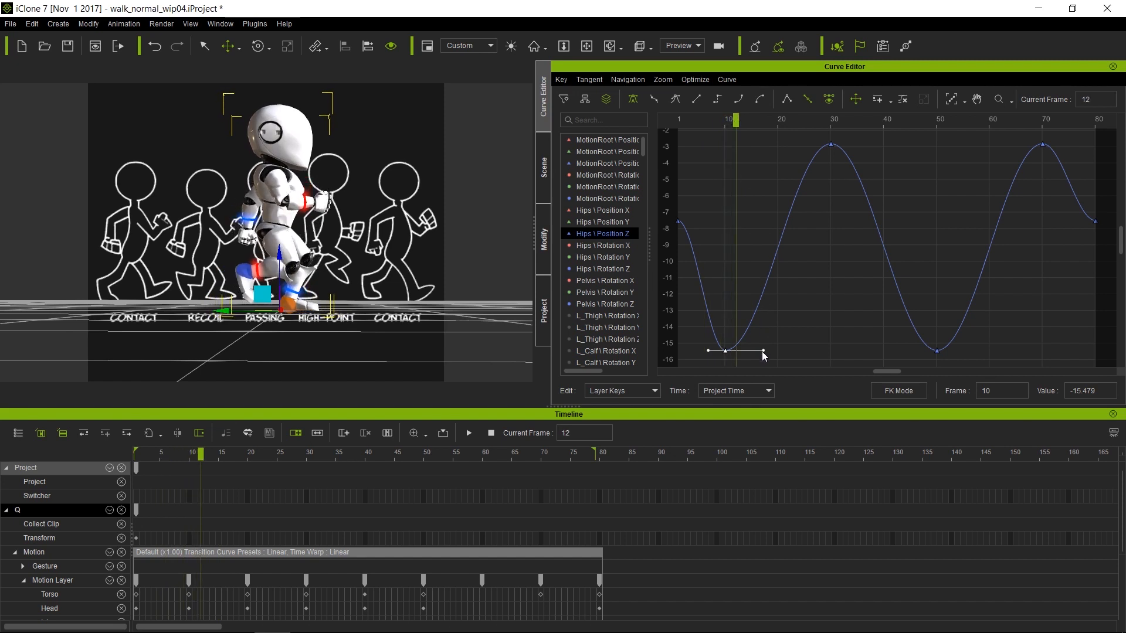
drag(764, 352, 767, 390)
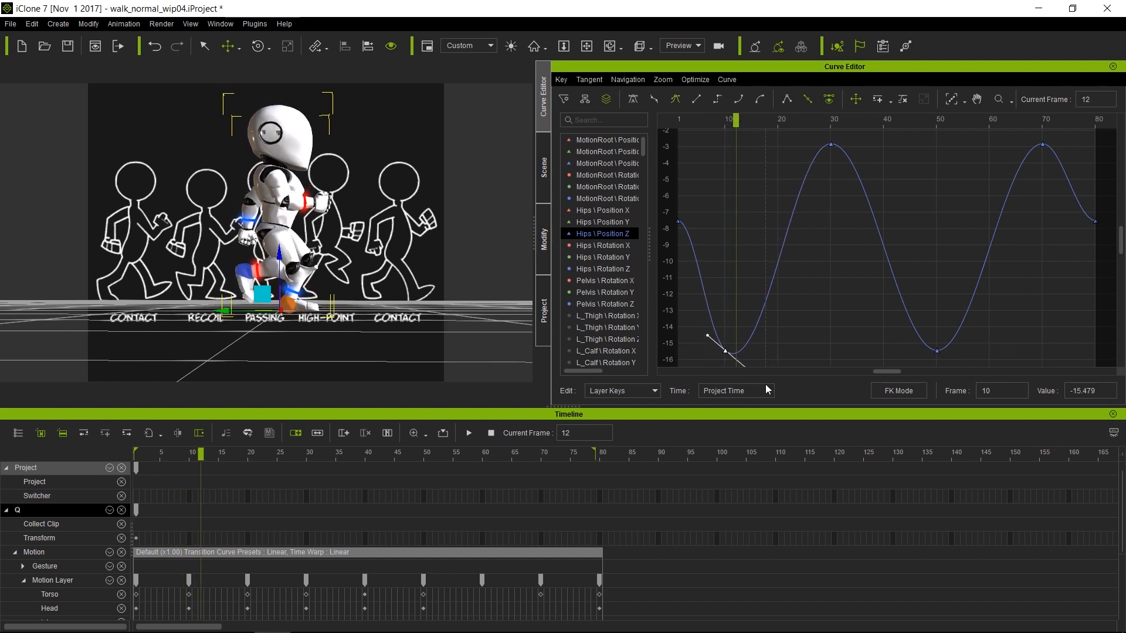
Tilt the tangents of the frame-30 and frame-70 peak keys and preview the walk
drag(815, 137, 1051, 178)
drag(1004, 144, 944, 200)
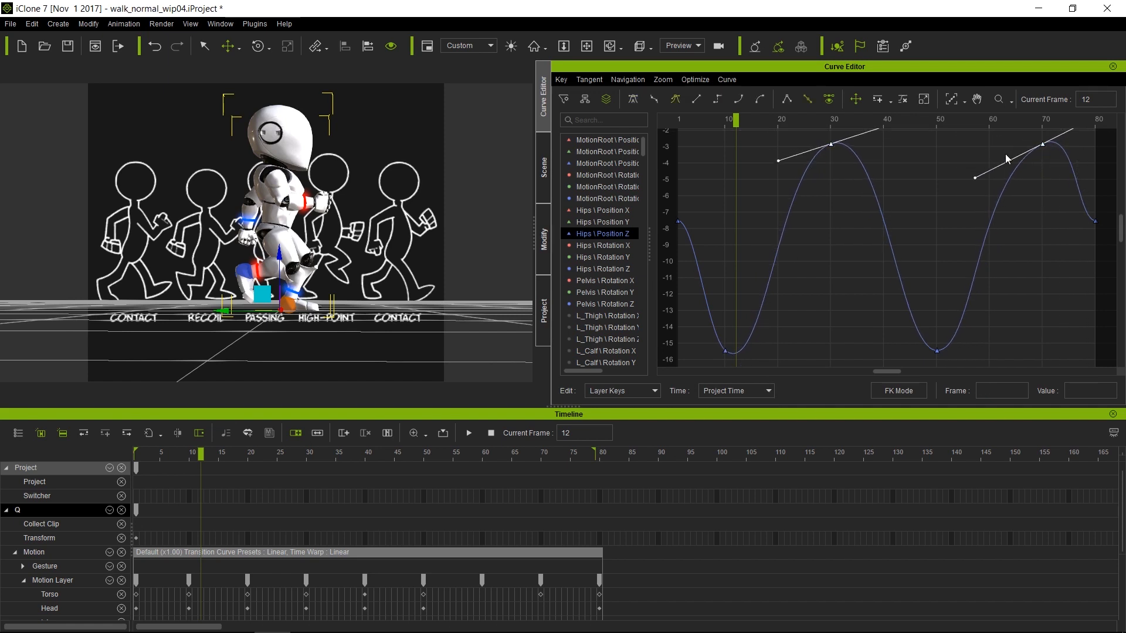
key(space)
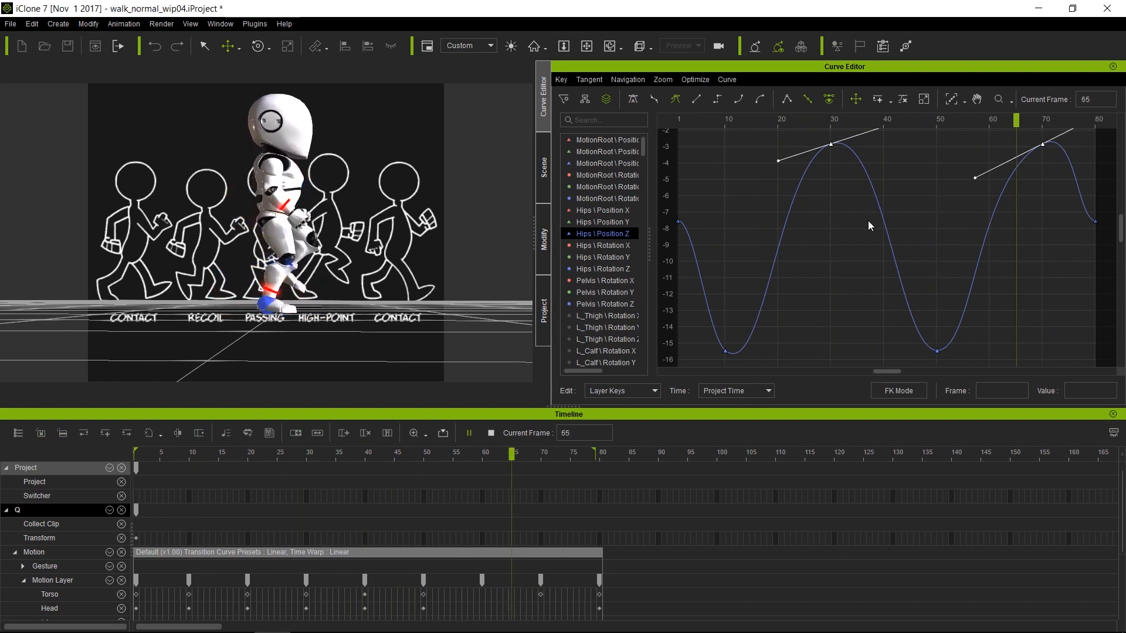
Tilt the frame-50 low key's tangent (value -15.473), review playback, and scrub to frame 20
click(937, 352)
drag(934, 317, 947, 355)
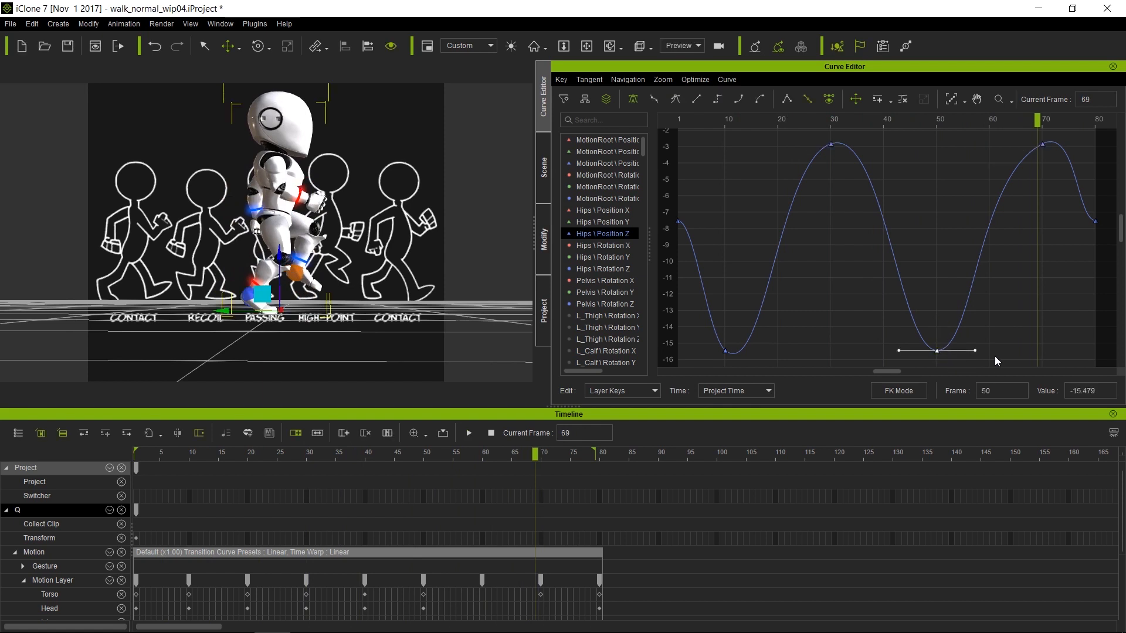
drag(975, 350, 982, 375)
key(space)
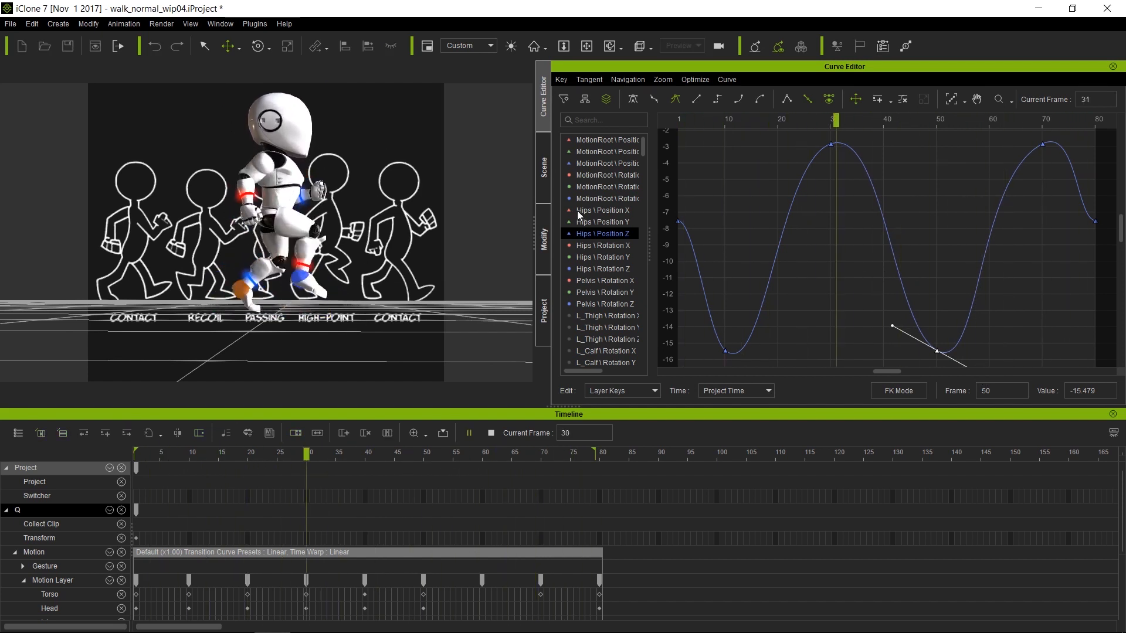
key(space)
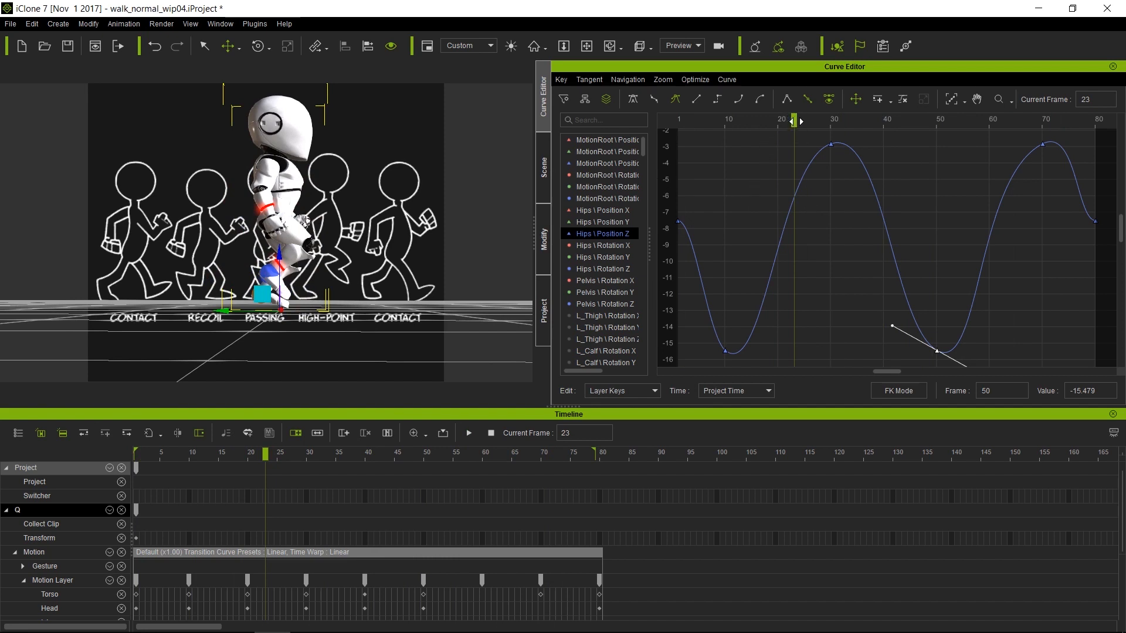
drag(796, 121, 780, 121)
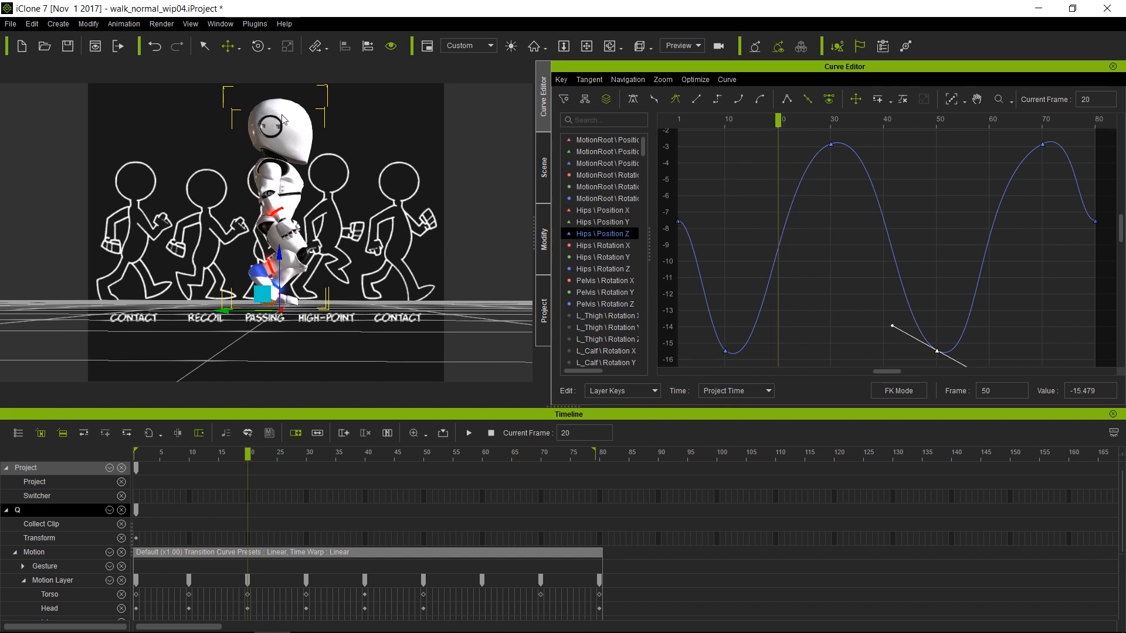
Switch to FK mode, pick the right forearm, and isolate its R_Forearm Rotation X curve
click(904, 396)
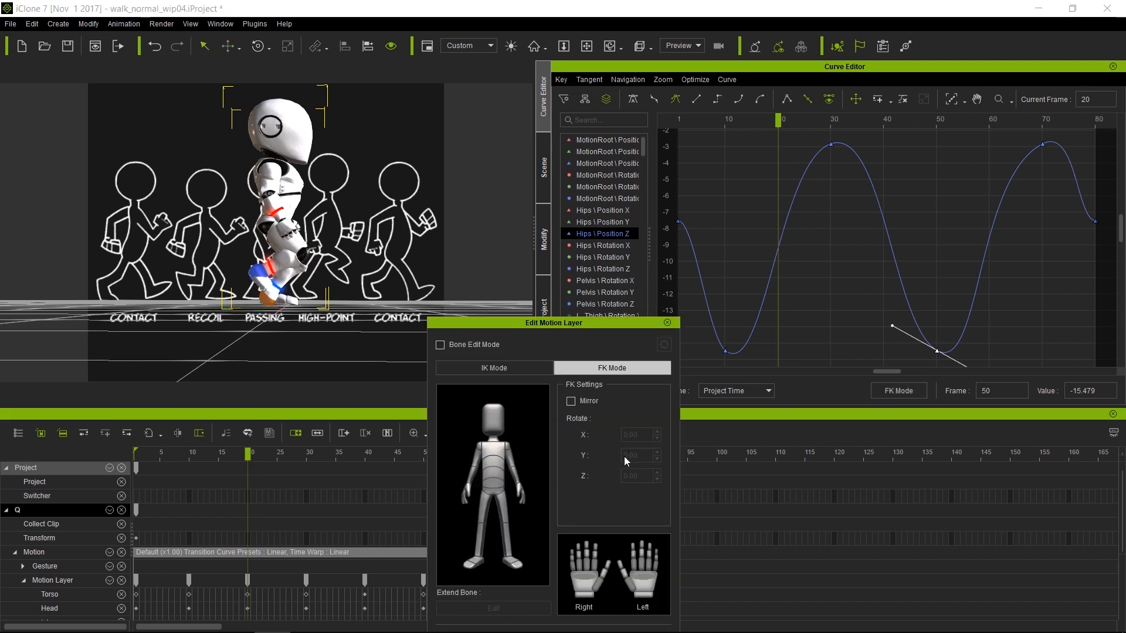
click(472, 472)
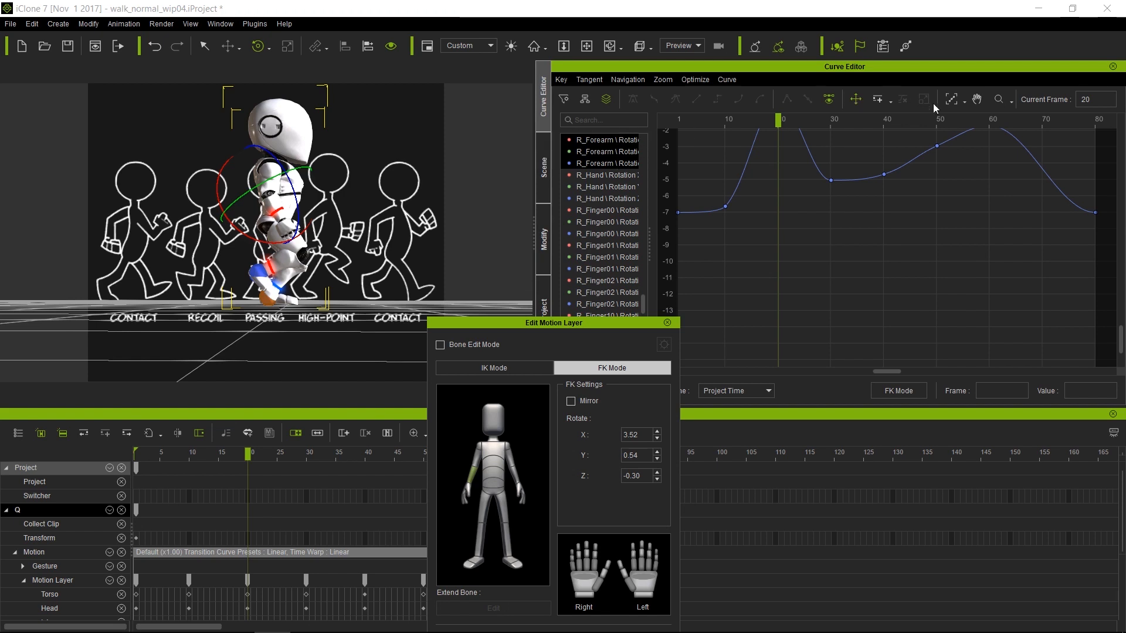
click(951, 100)
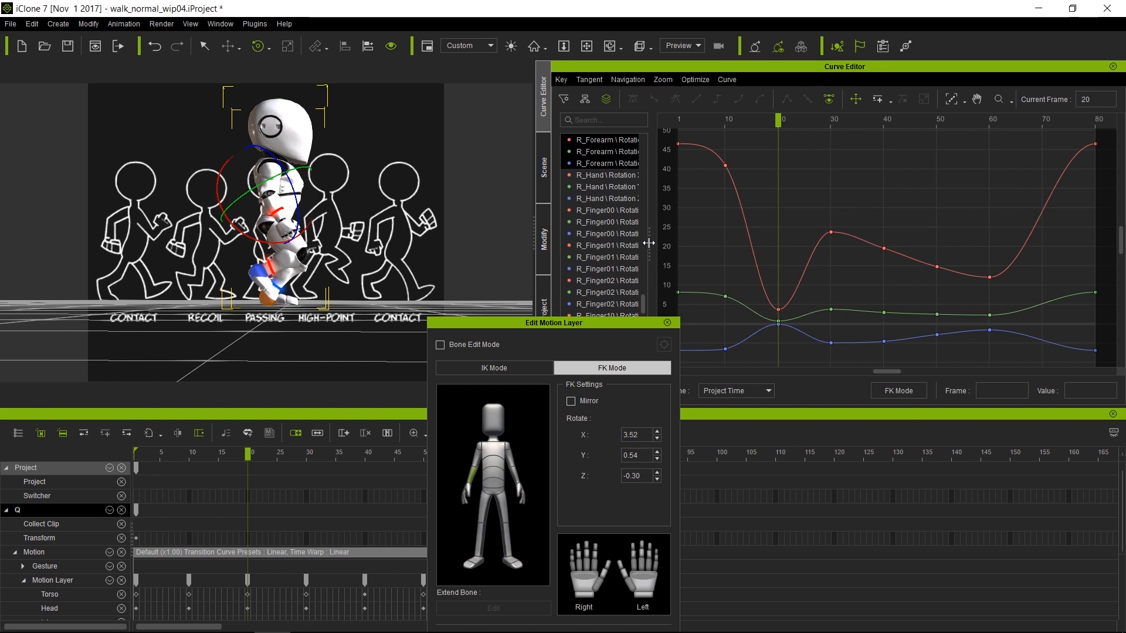
drag(648, 243, 673, 243)
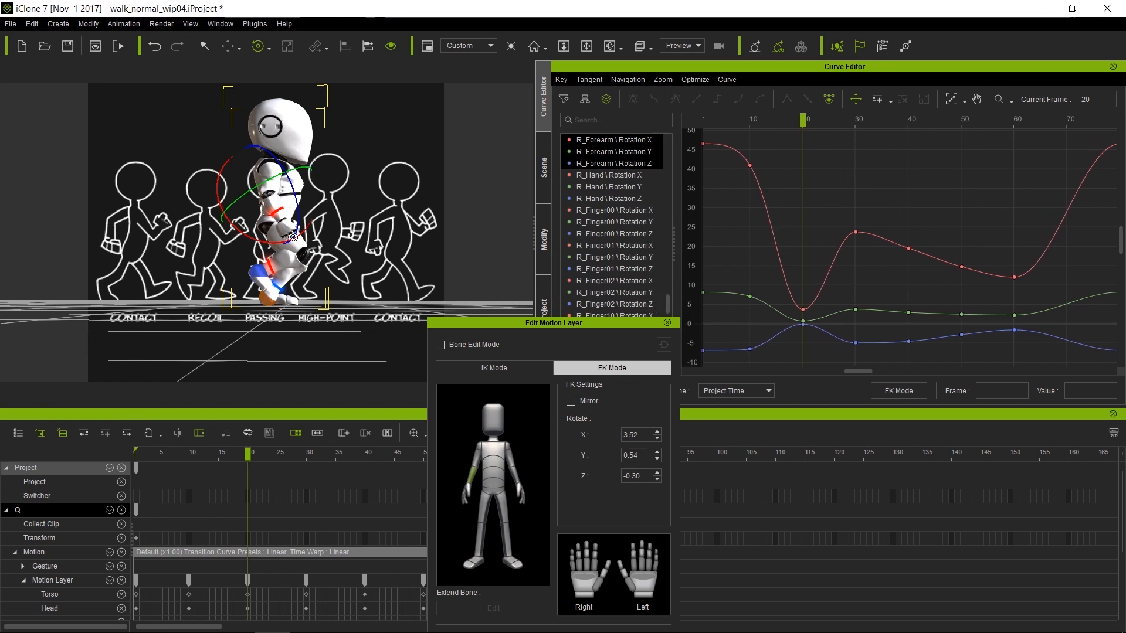
click(641, 141)
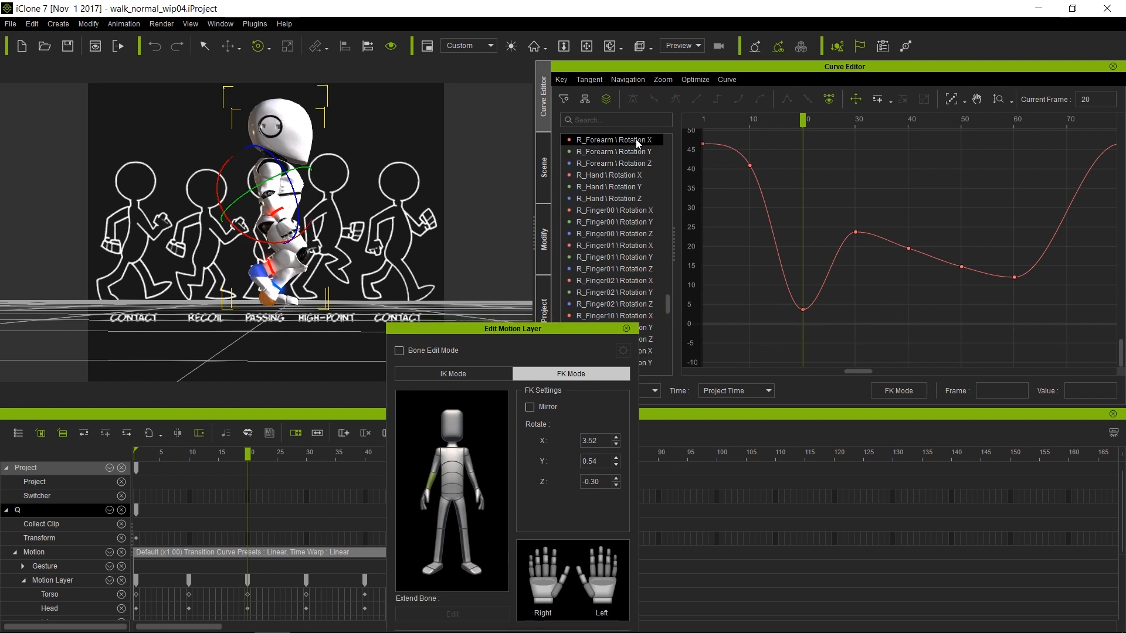
Delete the Rotation X keys at frames 10, 20, 30, 50 and 60
click(955, 102)
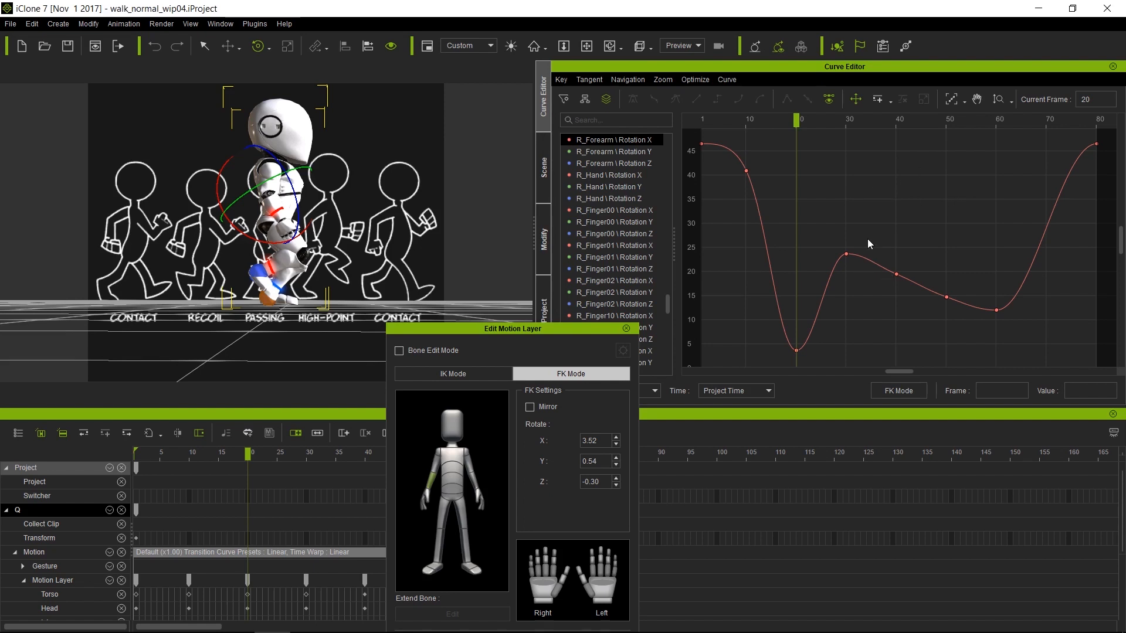
drag(730, 135, 879, 357)
key(Delete)
drag(969, 285, 1024, 348)
key(Delete)
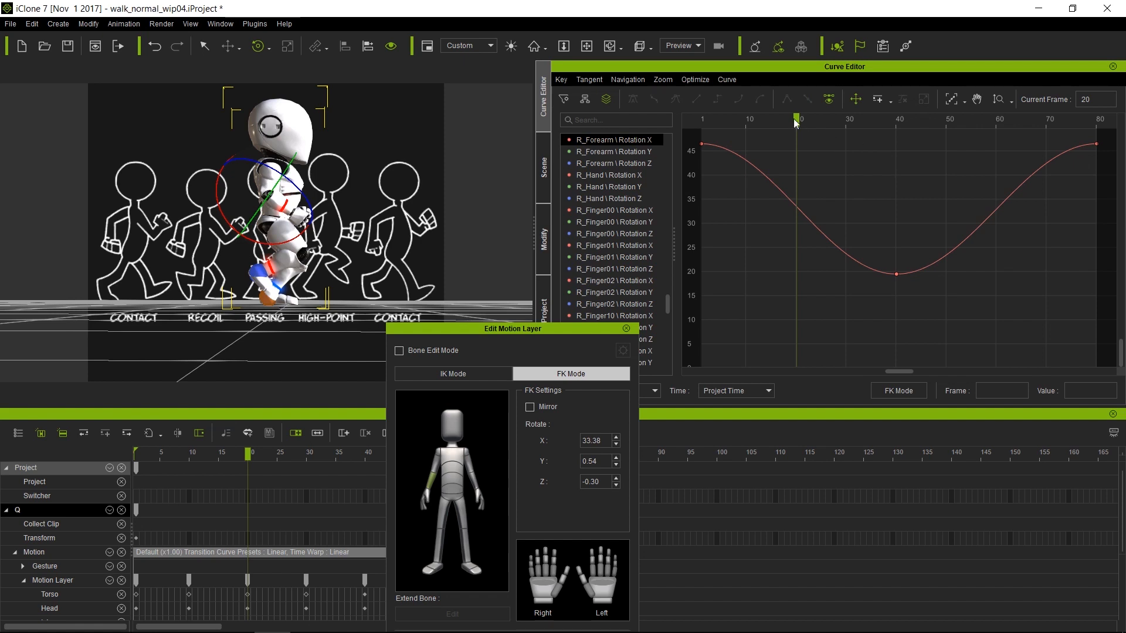
Play the arm swing, then zoom and pan the graph and select the frame-1 key
key(space)
key(space)
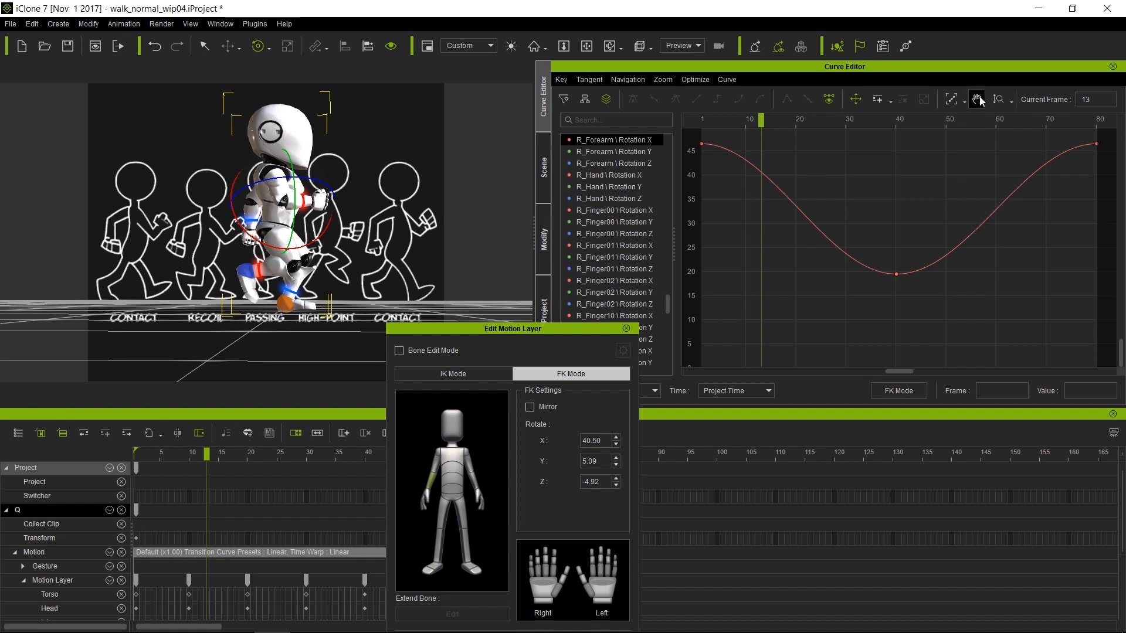
drag(932, 219, 929, 290)
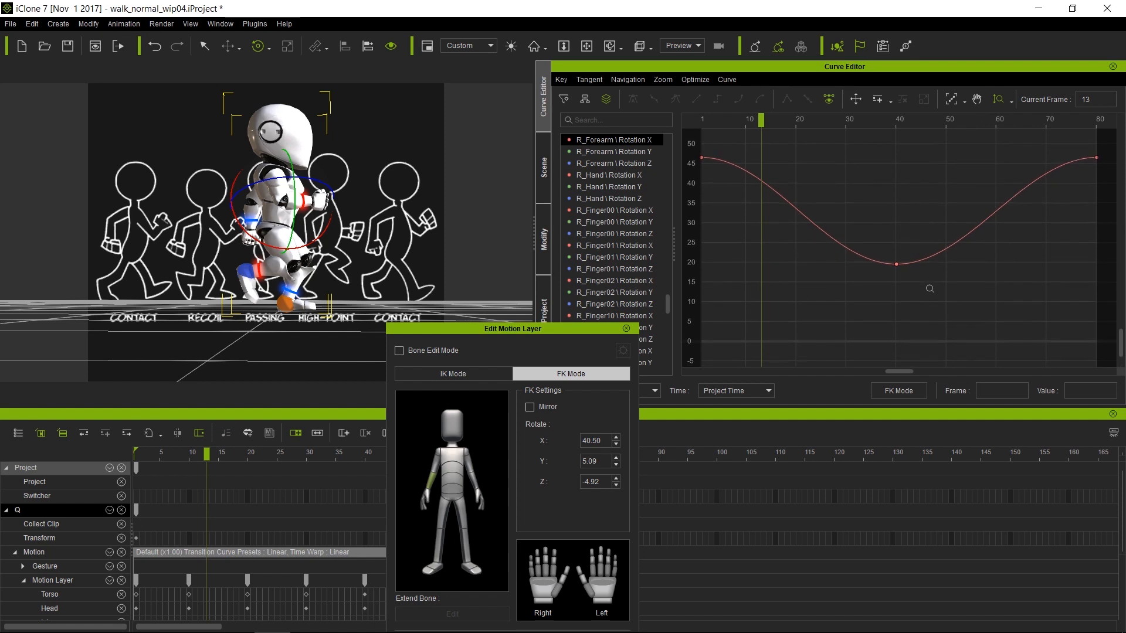
click(977, 100)
drag(922, 204, 911, 246)
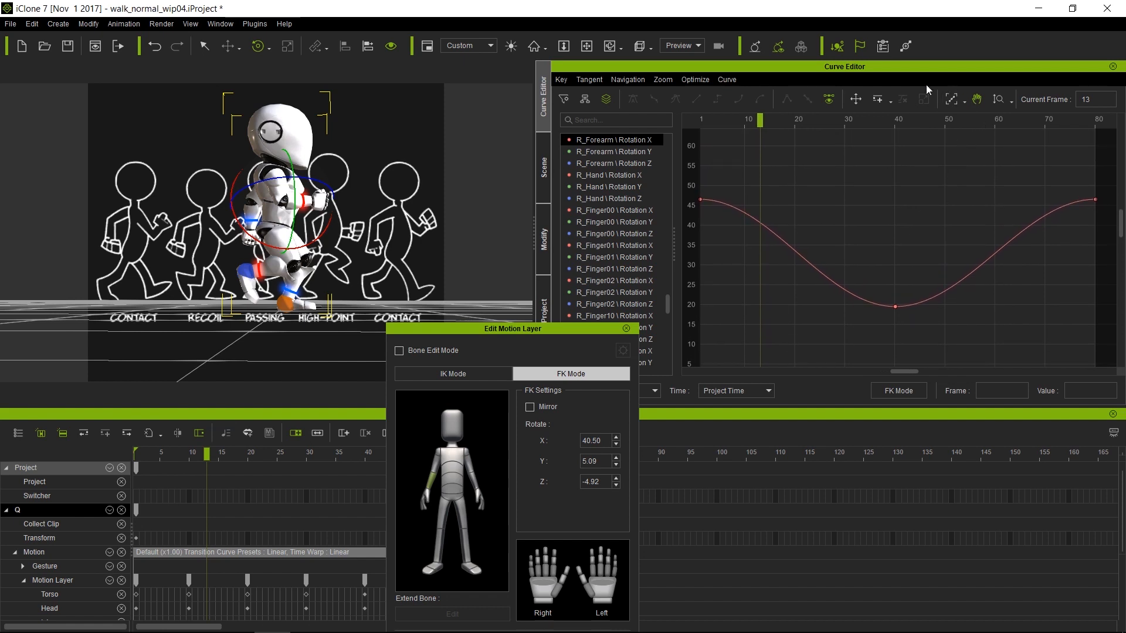
click(855, 100)
drag(701, 232, 694, 234)
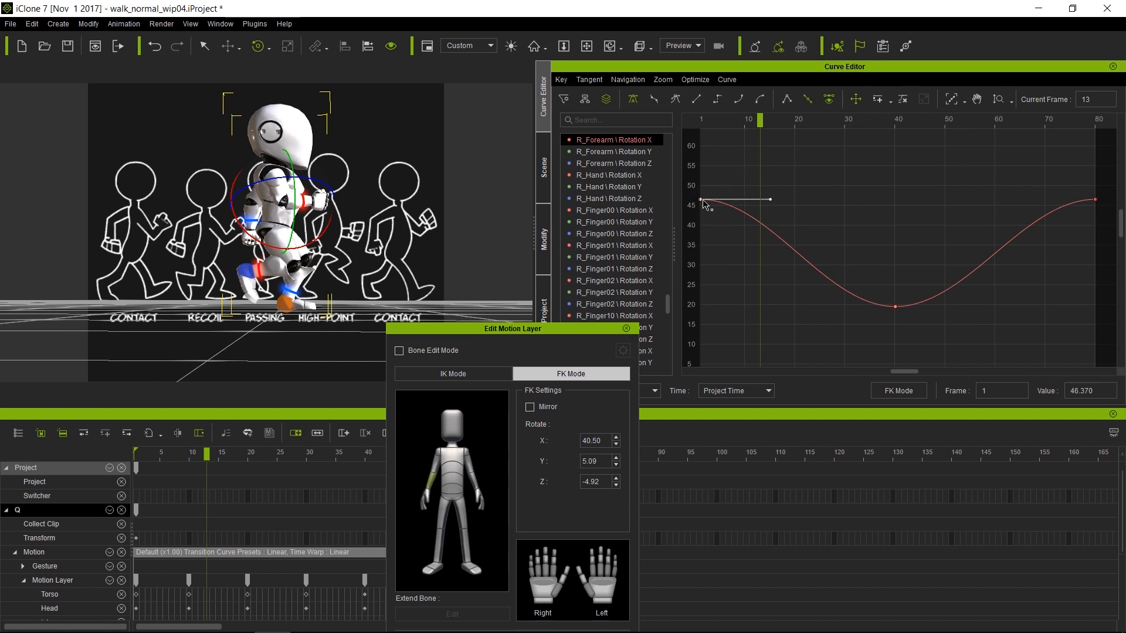
Tilt the frame-1 key's tangent upward and the frame-40 and frame-80 tangents downward
mouse_move(760, 122)
mouse_down()
mouse_move(688, 132)
mouse_move(761, 130)
mouse_up()
drag(772, 199, 833, 157)
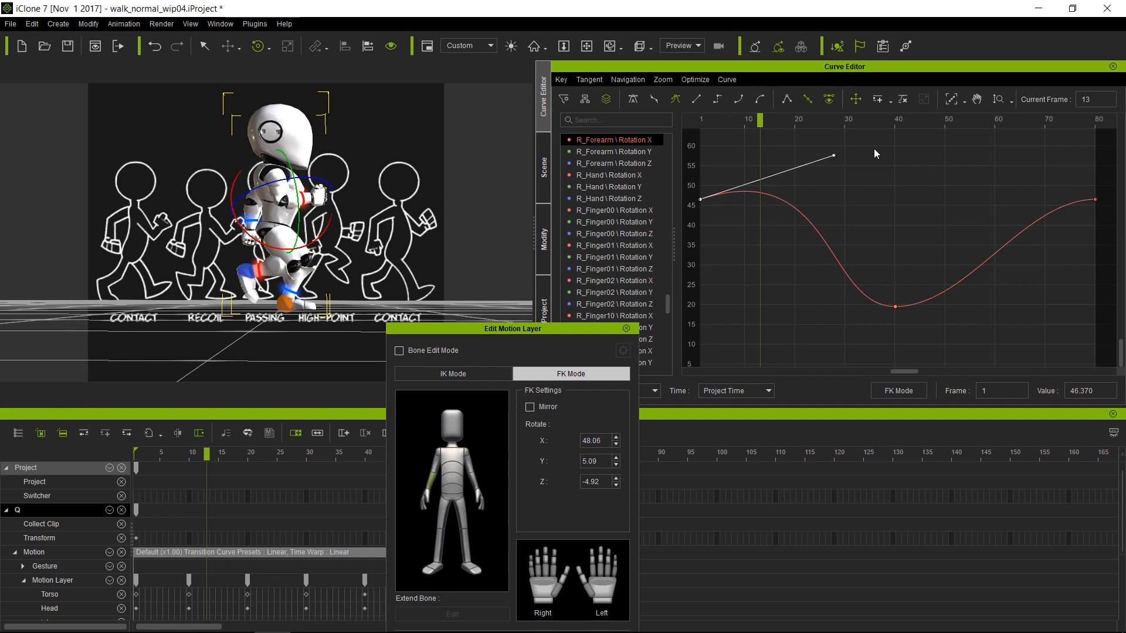
click(895, 122)
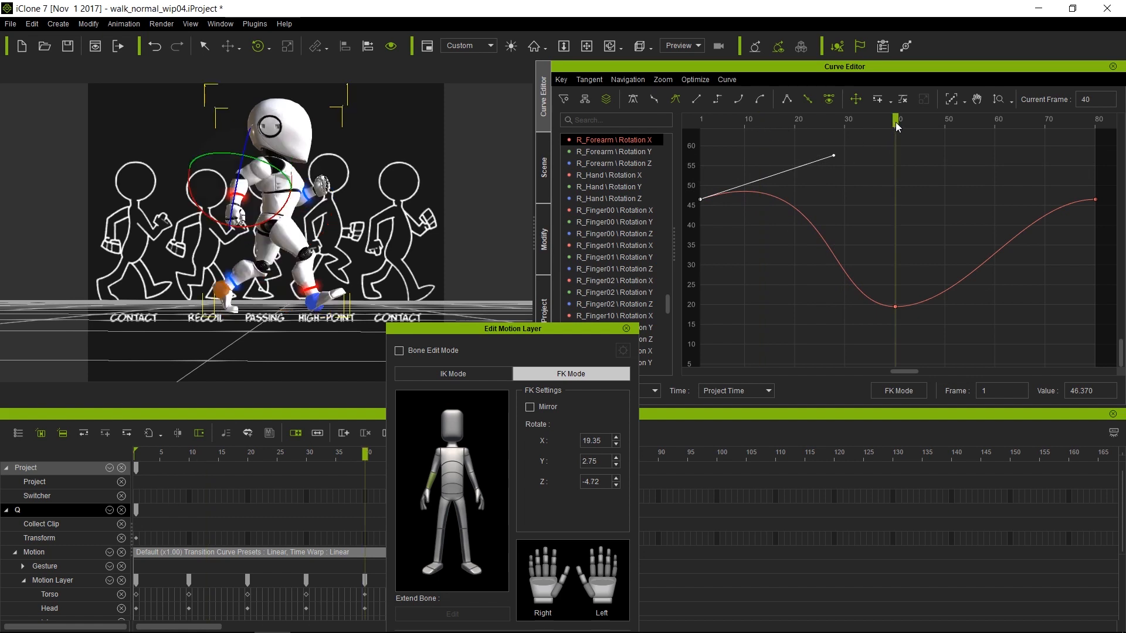
click(896, 307)
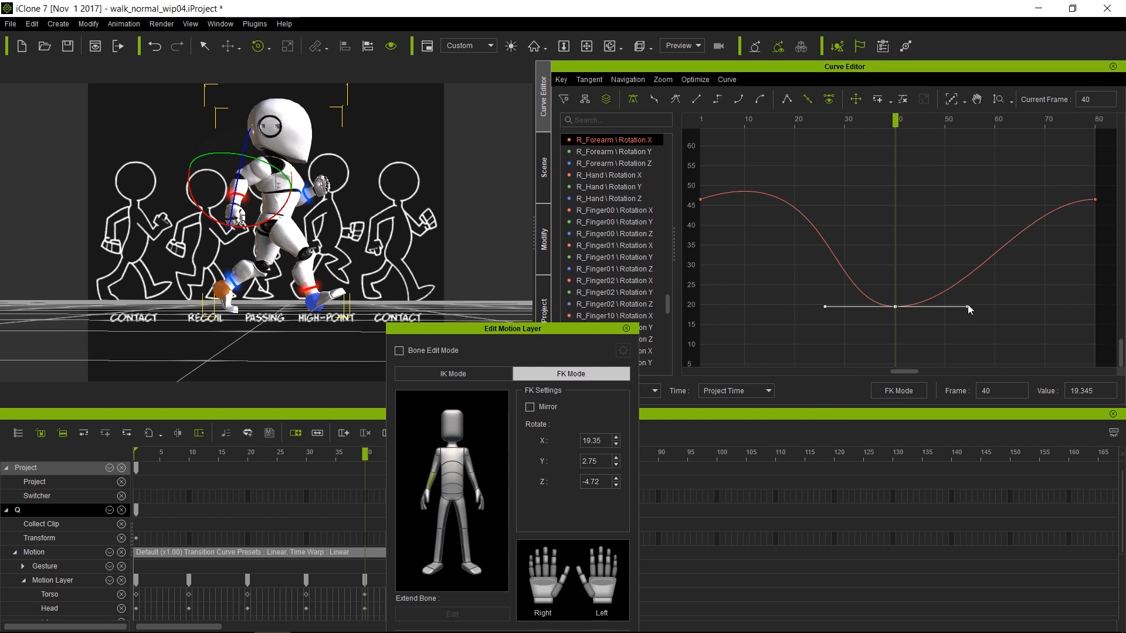
drag(967, 307, 989, 349)
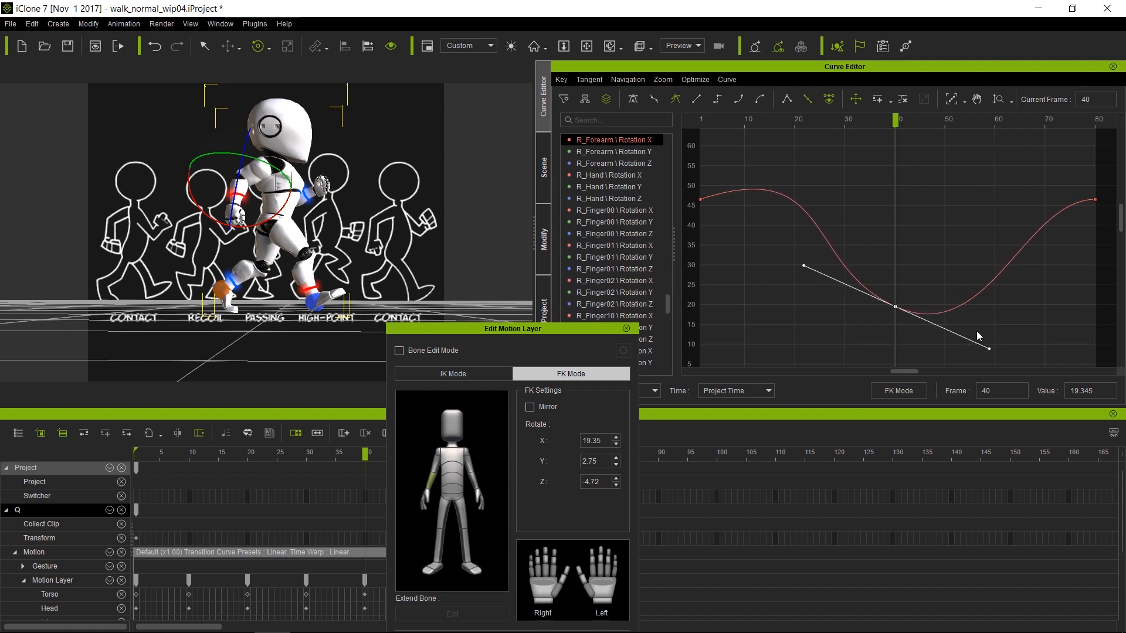
click(1095, 200)
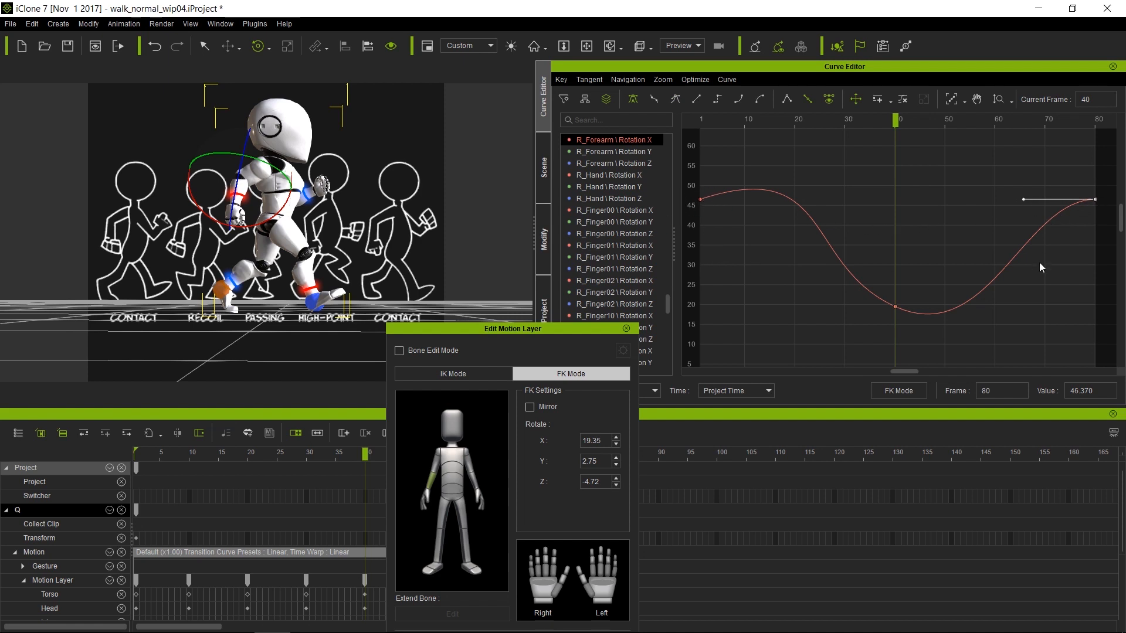
mouse_move(1023, 200)
mouse_down()
mouse_move(1026, 229)
mouse_move(1018, 215)
mouse_up()
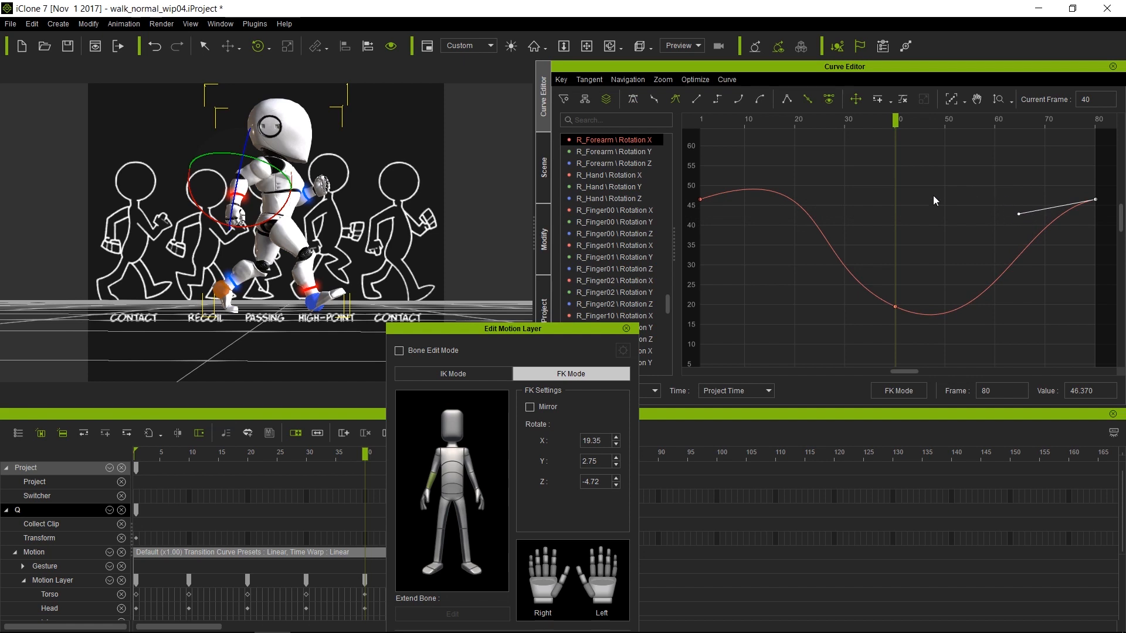
click(745, 122)
click(701, 200)
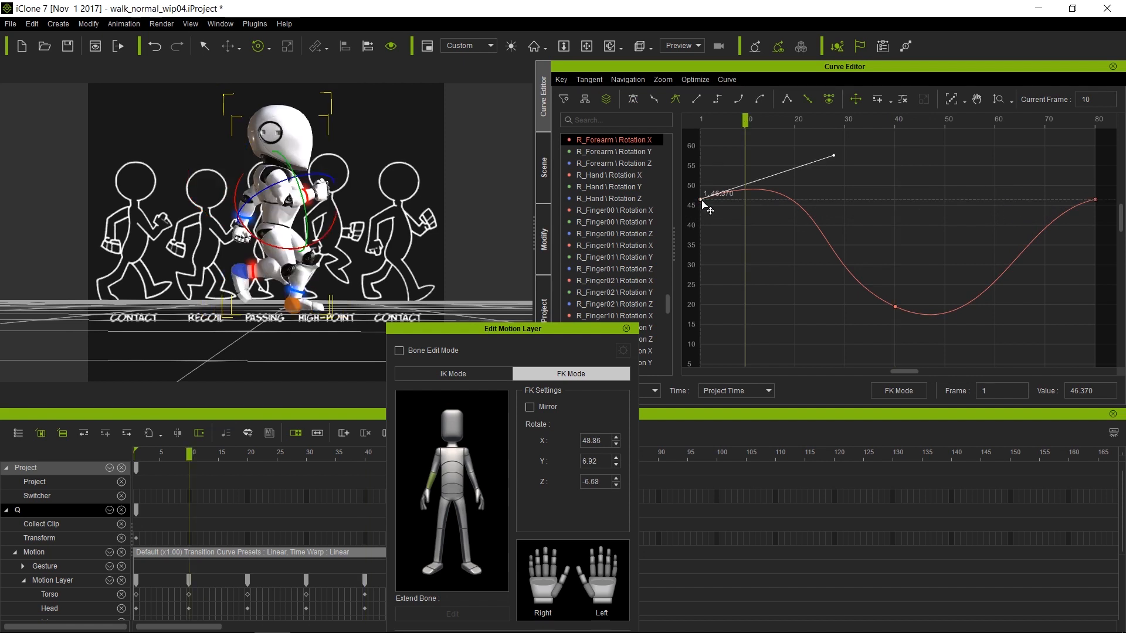
Steepen the frame-1 tangent, readjust the frame-80 tangent, and preview the arm swing
drag(835, 157, 829, 100)
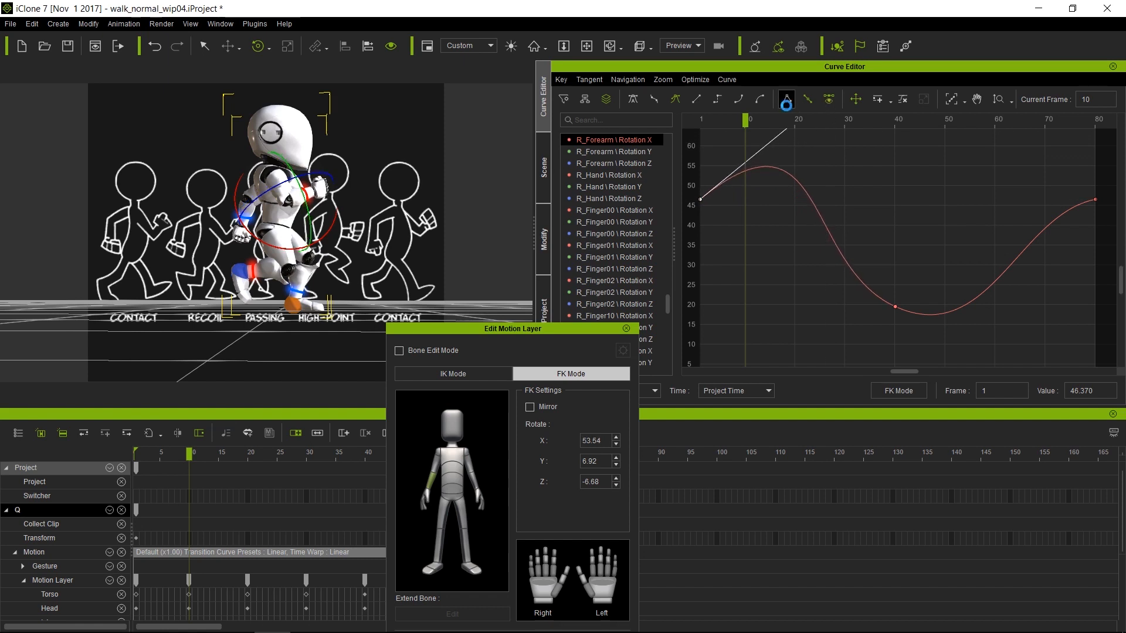
drag(730, 124, 721, 142)
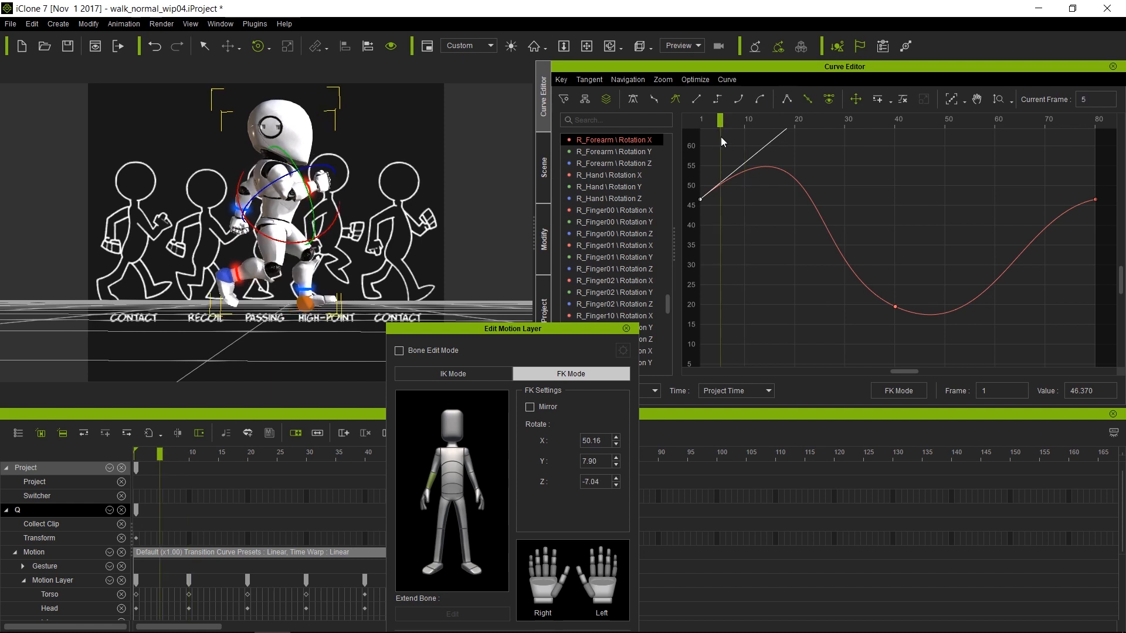
click(1095, 200)
drag(1019, 214, 1025, 226)
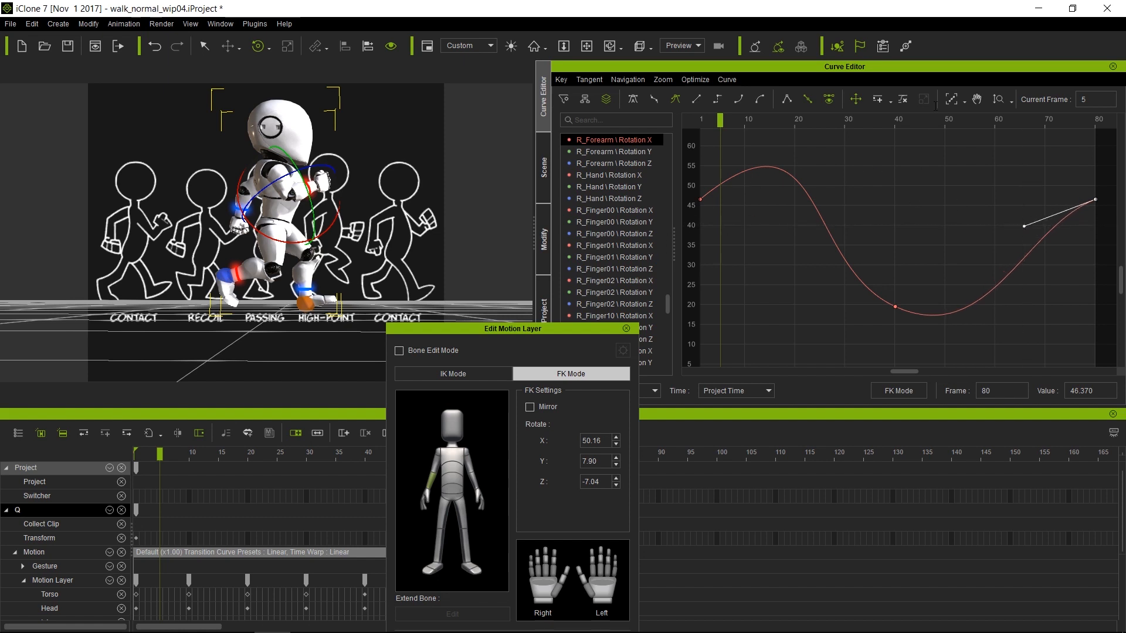
key(space)
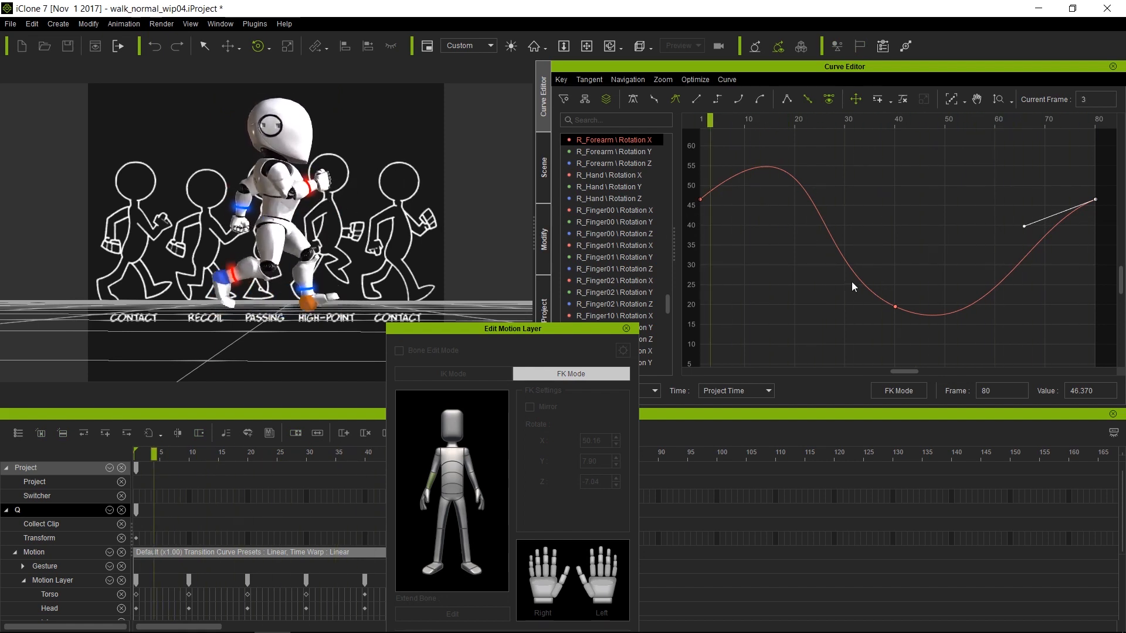
key(space)
Drag the frame-40 key's tangent down to deepen the dip, then play
click(895, 306)
drag(990, 350, 1000, 397)
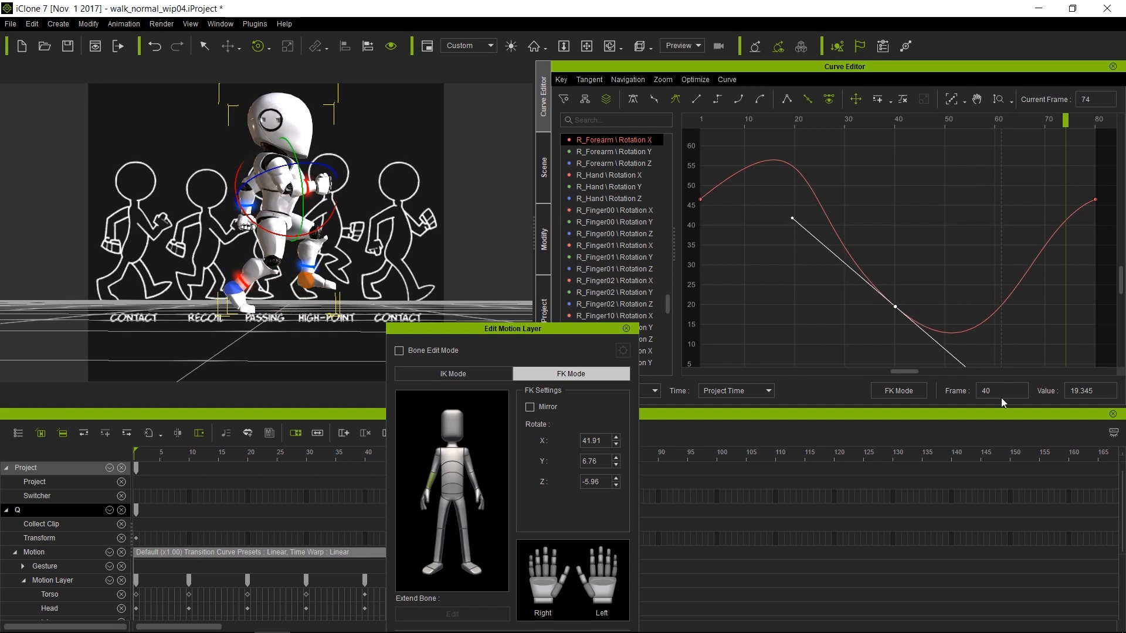
key(space)
key(space)
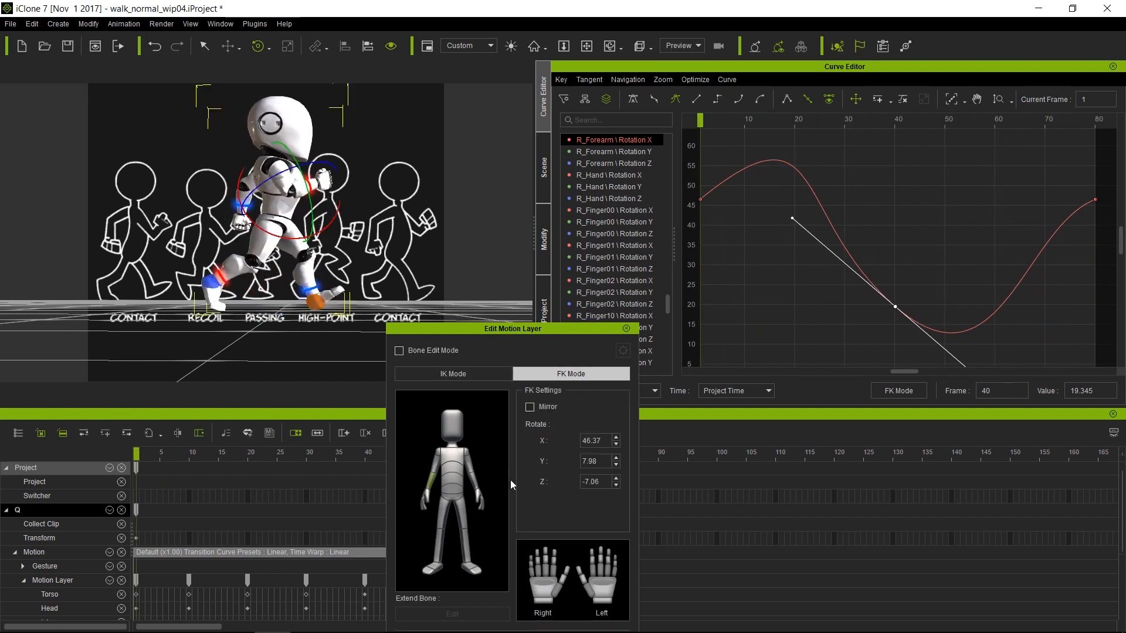
Delete the left forearm's X-rotation keys at frames 10–30 and 50–60
click(475, 484)
click(636, 141)
drag(797, 254, 860, 354)
key(Delete)
drag(938, 198, 1017, 364)
key(Delete)
Reshape the curve's tangents at frames 1, 40 and 80, then play back to check
drag(727, 245, 695, 311)
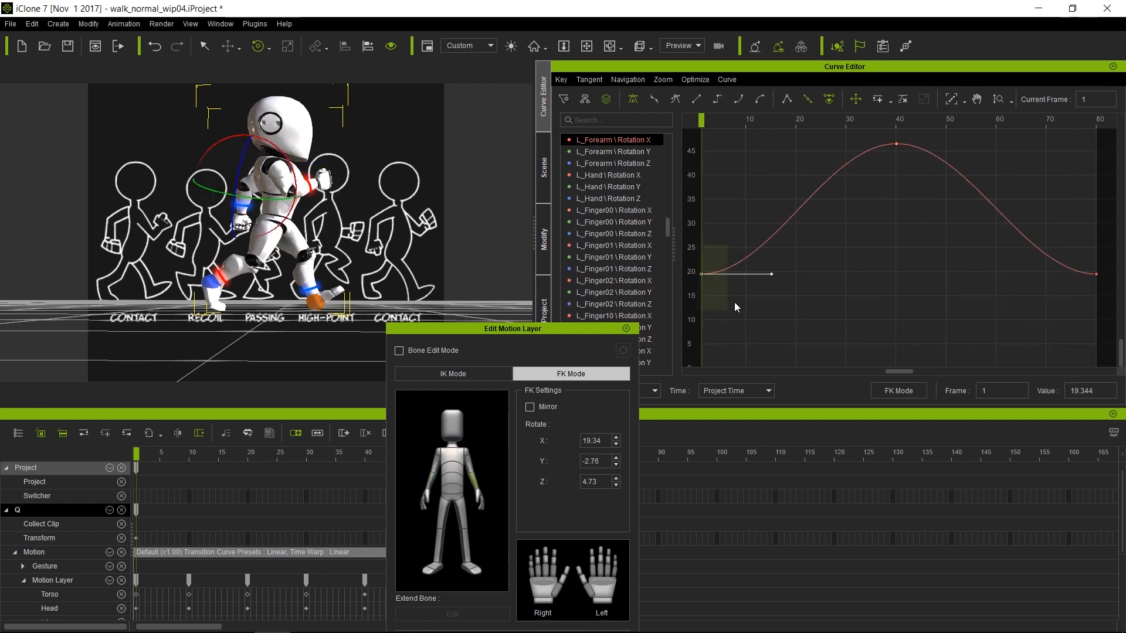
drag(771, 274, 845, 339)
drag(704, 119, 901, 119)
click(896, 143)
drag(822, 147, 820, 213)
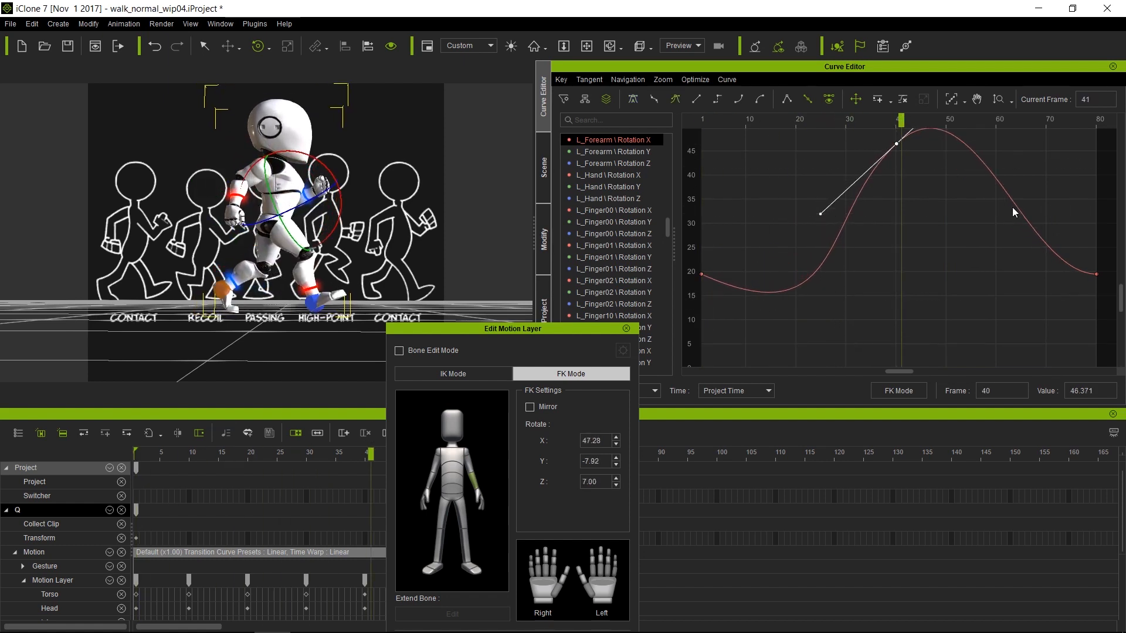
click(1096, 274)
drag(1023, 273, 987, 248)
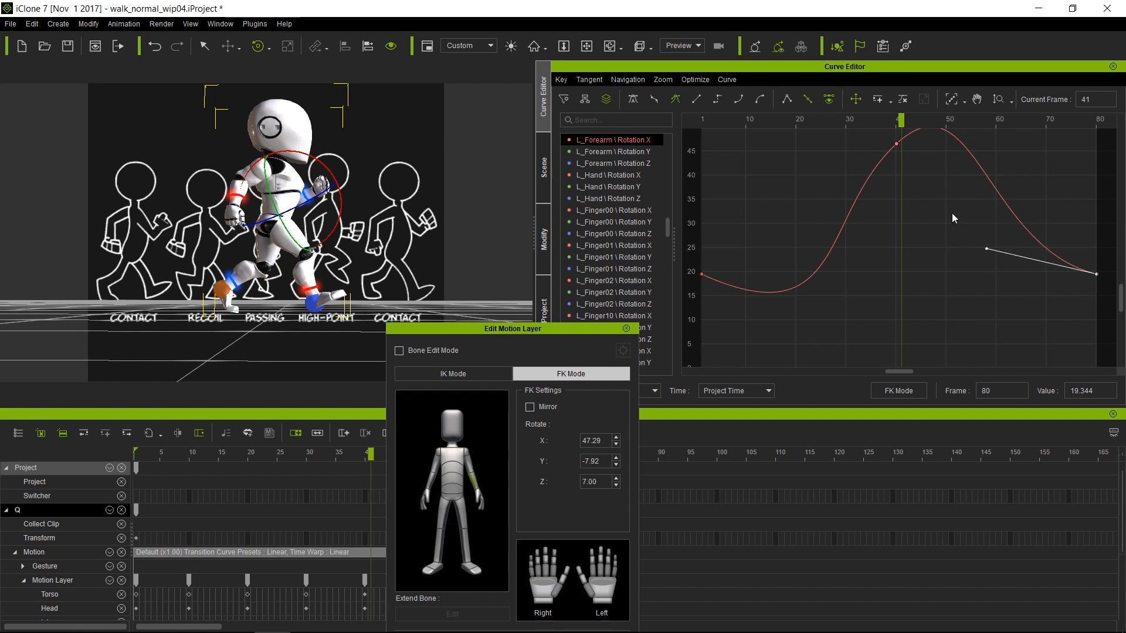
key(space)
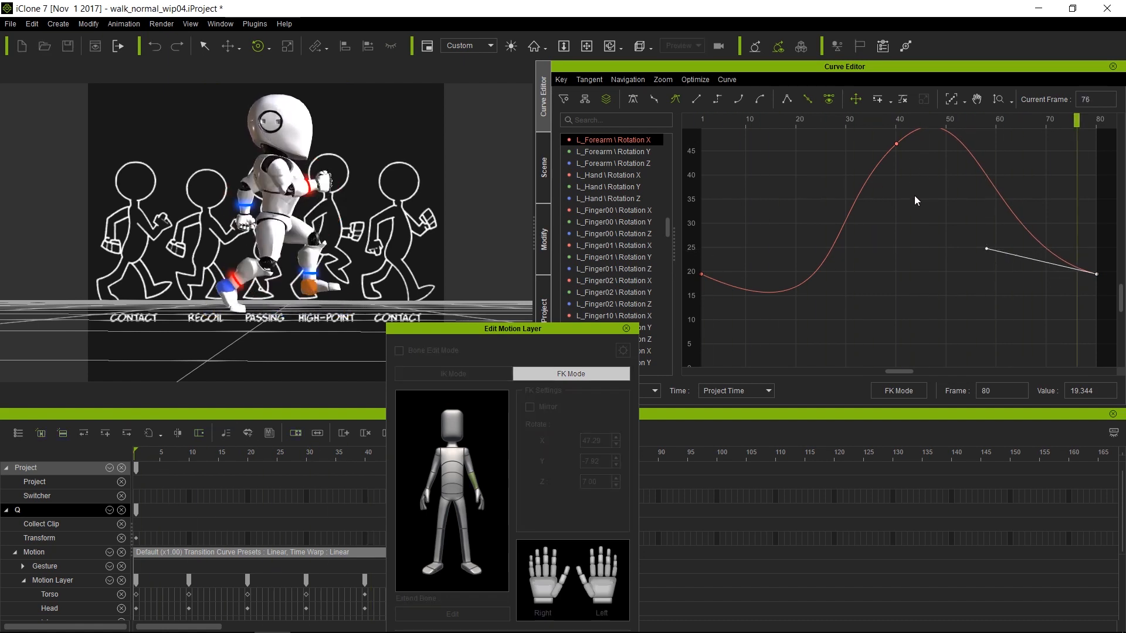
key(space)
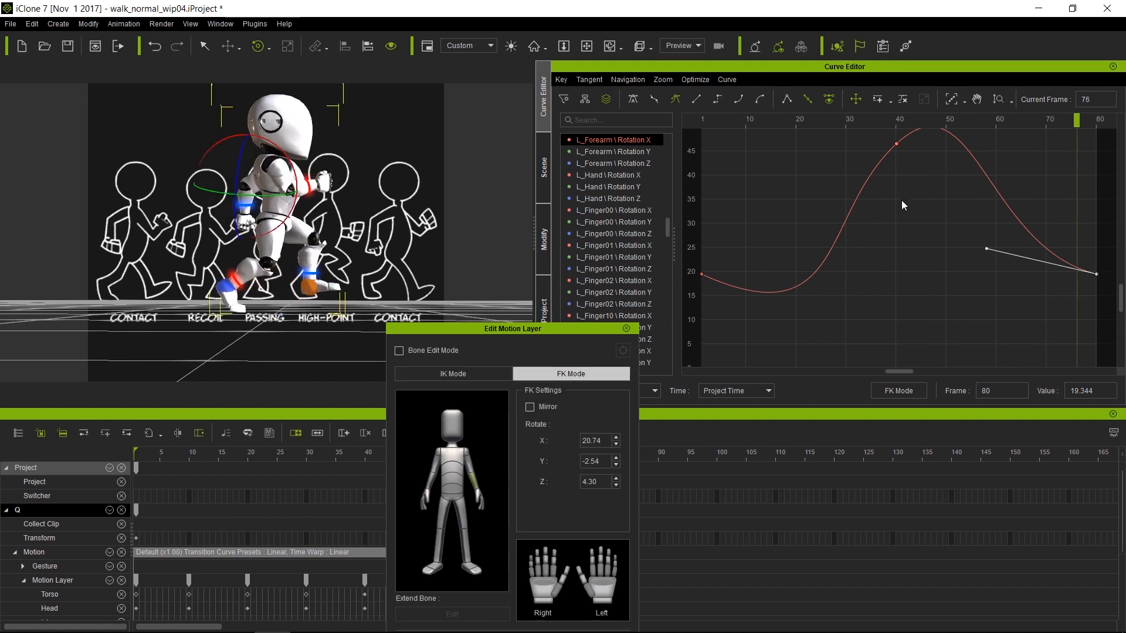
Steepen the frame-40 key's tangent to push the swing's peak later, then replay
click(977, 99)
drag(948, 148, 939, 201)
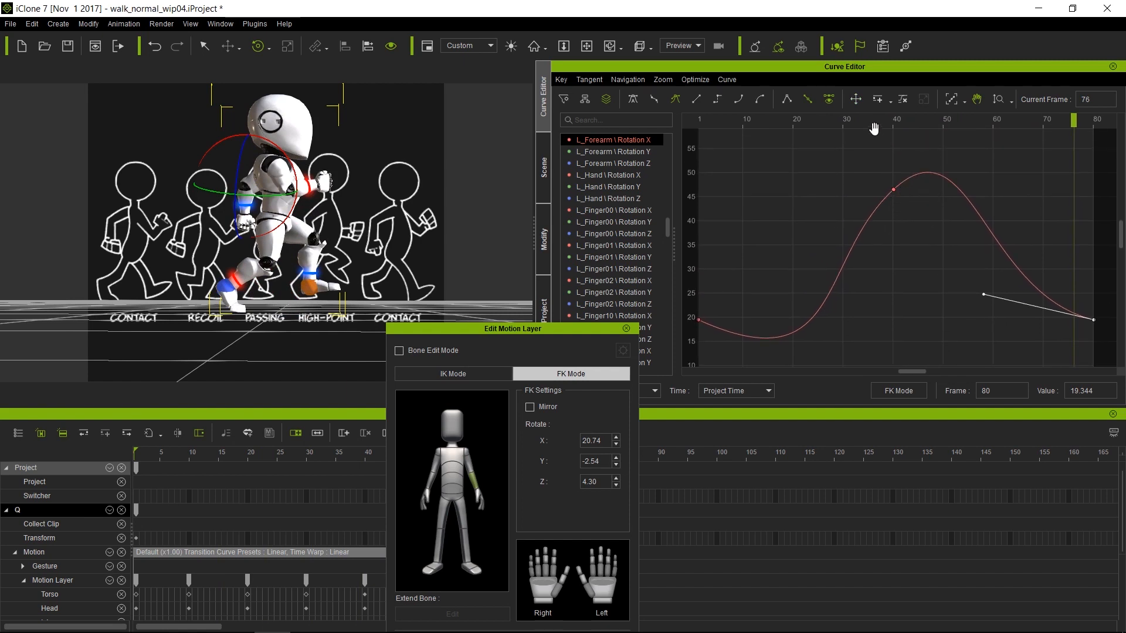
click(855, 99)
click(894, 191)
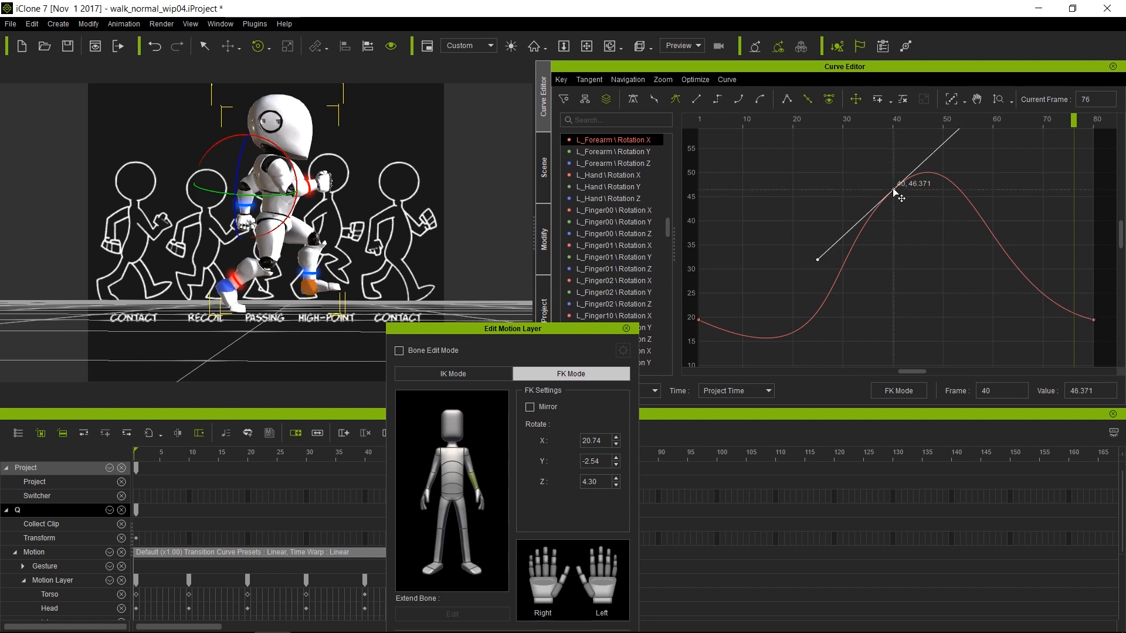
drag(818, 260, 788, 295)
key(space)
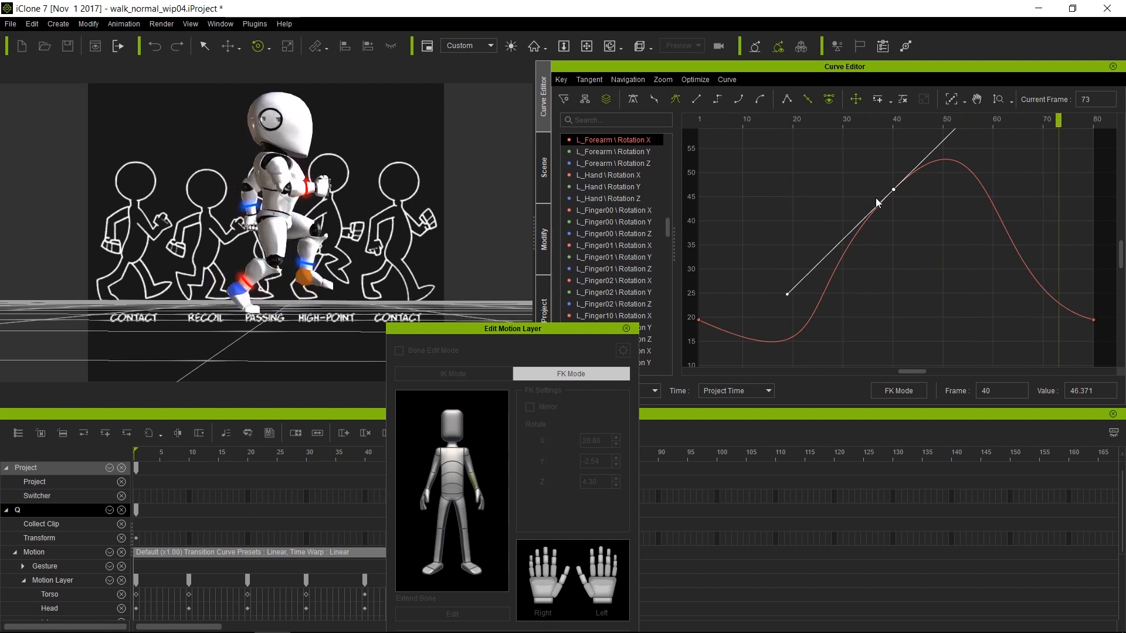
key(space)
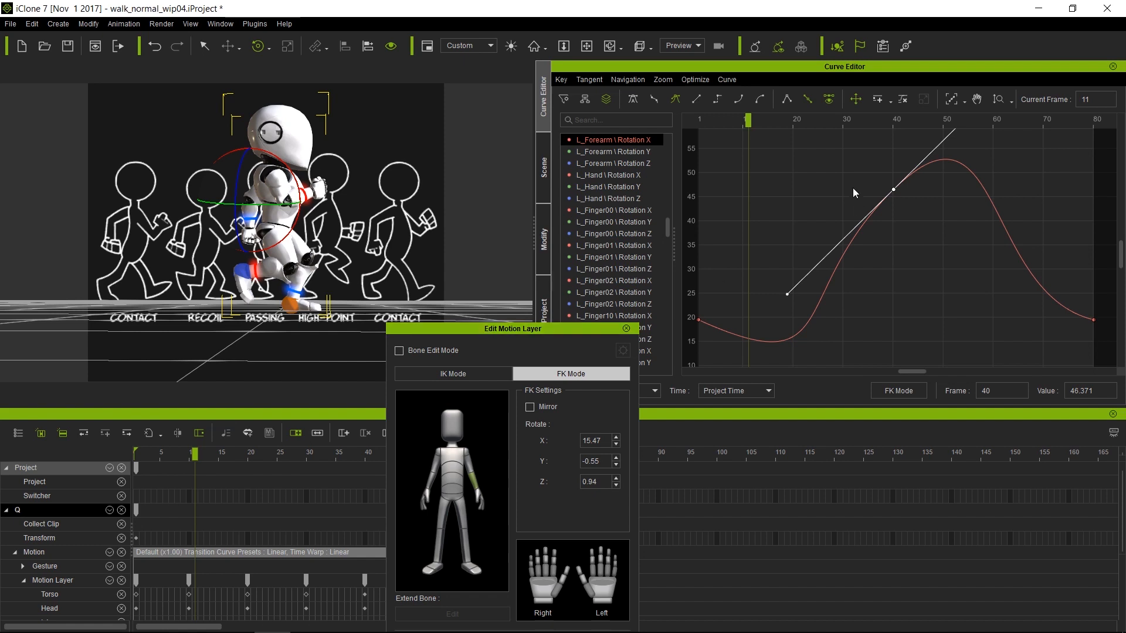
Delete Dummy_L_Foot's in-between Position X keys
click(626, 329)
click(644, 164)
right_click(912, 266)
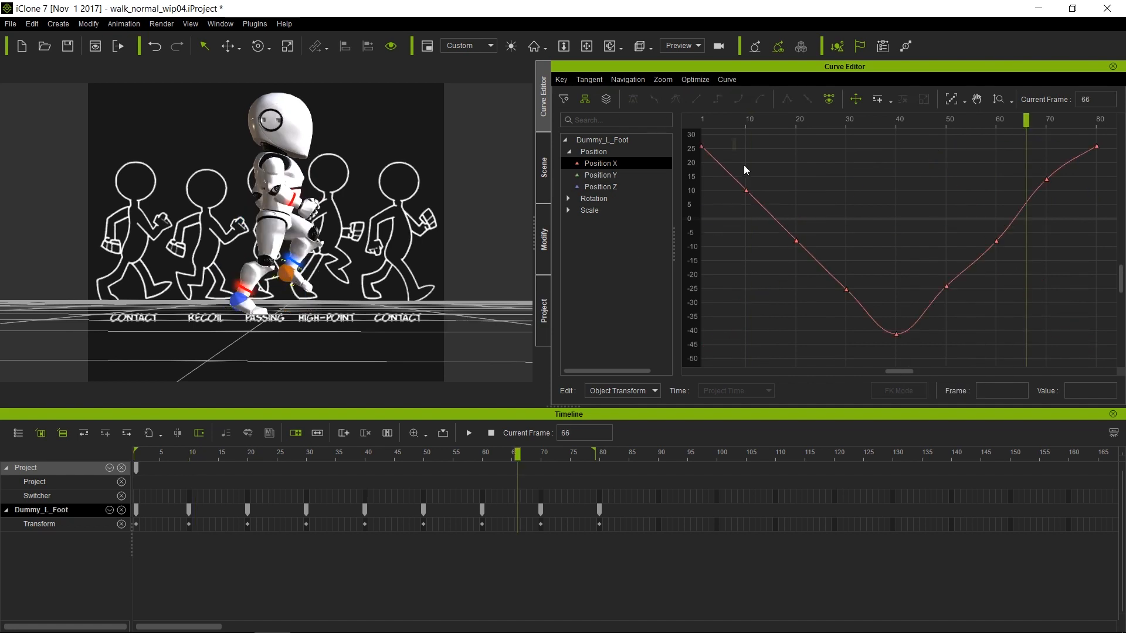
drag(745, 166, 864, 311)
key(Delete)
drag(934, 162, 1064, 305)
key(Delete)
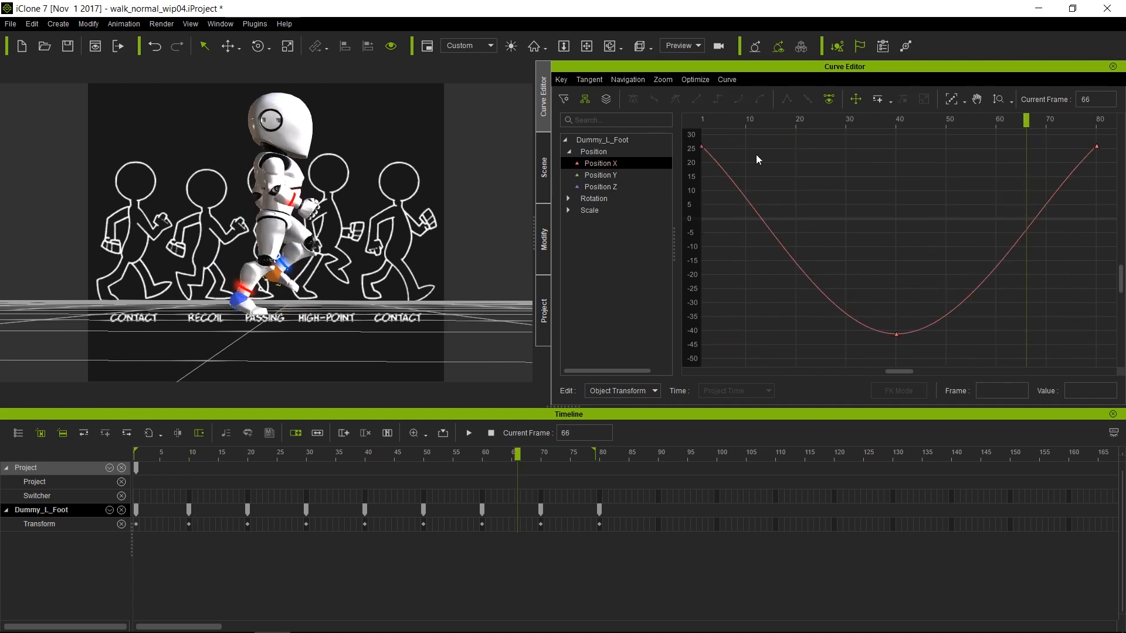
Hide the project's background reference image and bring the Position Z curve back
click(604, 176)
click(604, 187)
scroll(524, 295, up, 5)
click(544, 310)
click(573, 329)
mouse_move(346, 269)
right_down()
mouse_move(344, 253)
mouse_move(359, 252)
right_up()
click(544, 97)
Set the left foot's Position Z keys at frames 10 and 20 to 5.268
drag(696, 122, 794, 139)
drag(725, 186, 711, 218)
drag(796, 191, 795, 203)
double_click(1079, 394)
key(ctrl+c)
drag(797, 126, 899, 173)
click(746, 206)
double_click(1084, 393)
key(ctrl+v)
key(Return)
Set the frame-40 Position Z key to 16.638 and the frame-70 key to 21.525
click(899, 182)
key(ctrl+z)
drag(897, 122, 1097, 170)
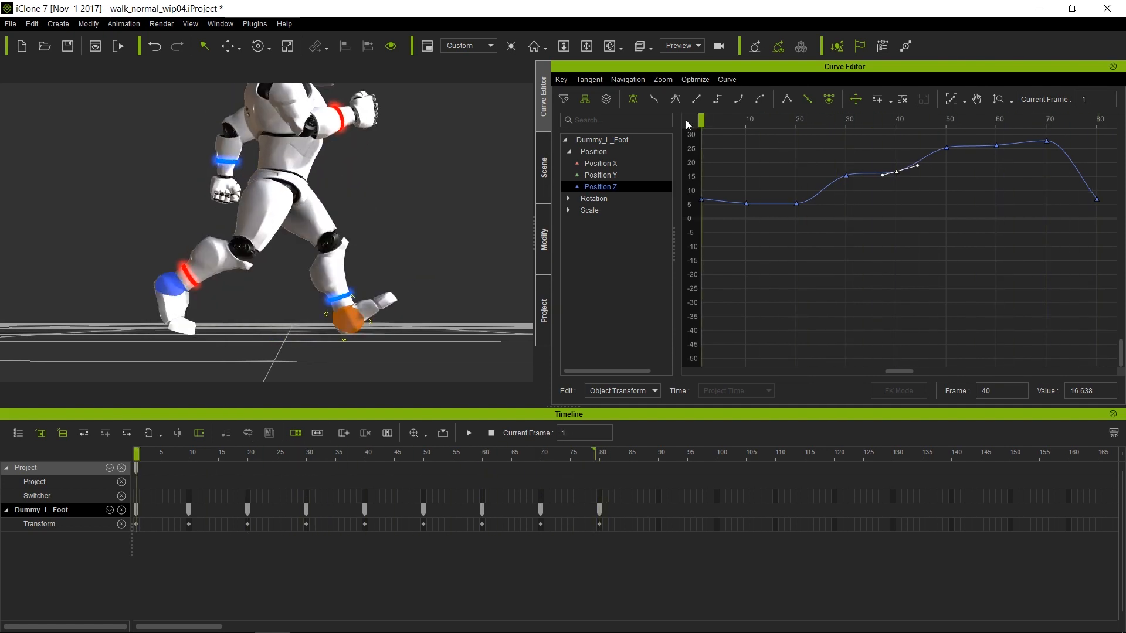
drag(1046, 141, 1046, 159)
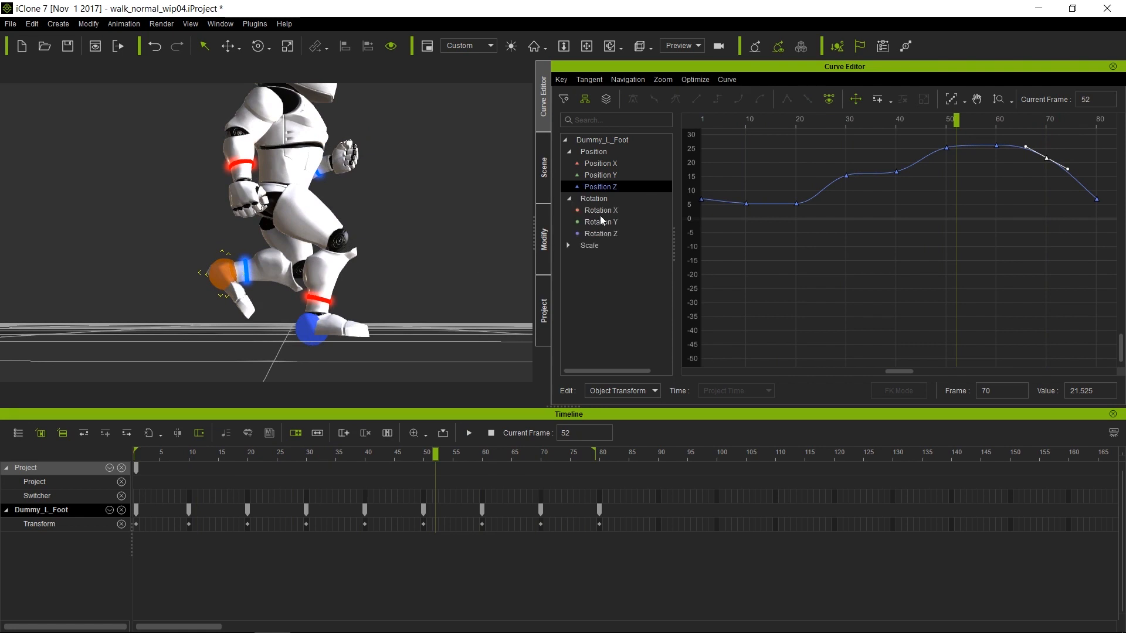
drag(600, 211, 603, 233)
Inspect the left foot's rotation curves, deleting then restoring the frame-60 Rotation X key
click(951, 100)
click(602, 210)
drag(701, 121, 995, 132)
click(996, 304)
key(Delete)
key(ctrl+z)
key(Right)
Select Dummy_R_Foot, display its position curves and play the cycle
click(250, 331)
click(593, 199)
click(594, 152)
click(951, 99)
key(space)
key(comma)
drag(702, 121, 996, 133)
Copy the right foot's frame-40 Position Z value 6.541 onto frame 60 and lower both keys
click(896, 201)
drag(1090, 391, 1067, 394)
key(ctrl+c)
click(996, 212)
key(ctrl+v)
drag(996, 121, 896, 136)
click(896, 200)
drag(890, 230, 1001, 176)
drag(896, 200, 896, 203)
key(space)
key(space)
click(601, 198)
click(951, 99)
click(567, 198)
Add a Rotation X key at frame 50 on the right foot, turning it down to about -89
click(600, 210)
drag(702, 121, 948, 124)
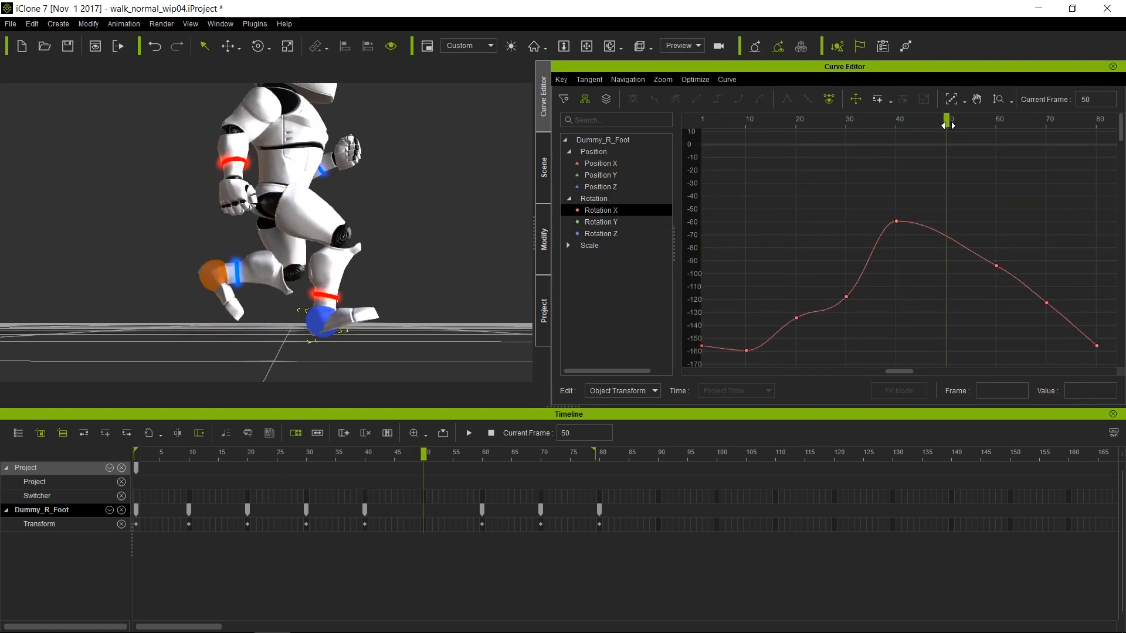
click(320, 314)
scroll(365, 199, down, 3)
right_drag(406, 201, 402, 208)
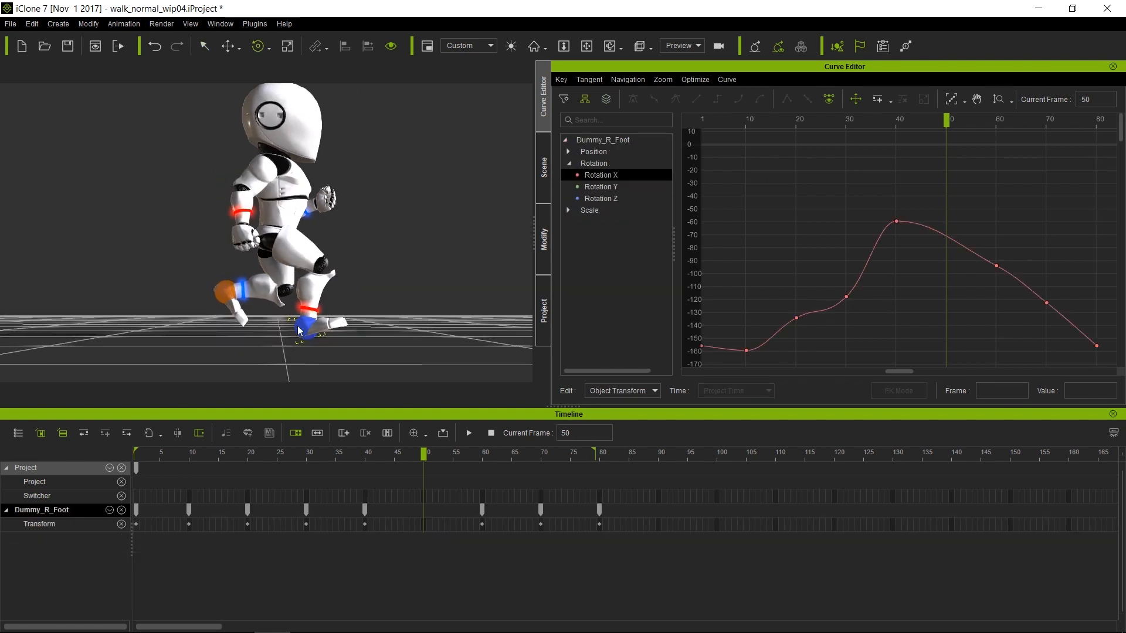
drag(945, 120, 946, 124)
click(877, 99)
drag(946, 237, 946, 259)
drag(946, 120, 996, 137)
click(996, 266)
drag(996, 266, 997, 260)
Enter -90 for the frame-50 and frame-60 keys and flatten their tangents
double_click(1074, 391)
text(-90)
key(Return)
drag(925, 304, 968, 243)
double_click(1081, 391)
text(-90)
drag(1026, 296, 922, 235)
click(675, 100)
Ease the curve out of frame 60 and raise the frame-70 key to about -121
drag(911, 122, 1021, 135)
drag(1015, 260, 1022, 260)
drag(1021, 123, 1046, 135)
drag(1046, 302, 1049, 300)
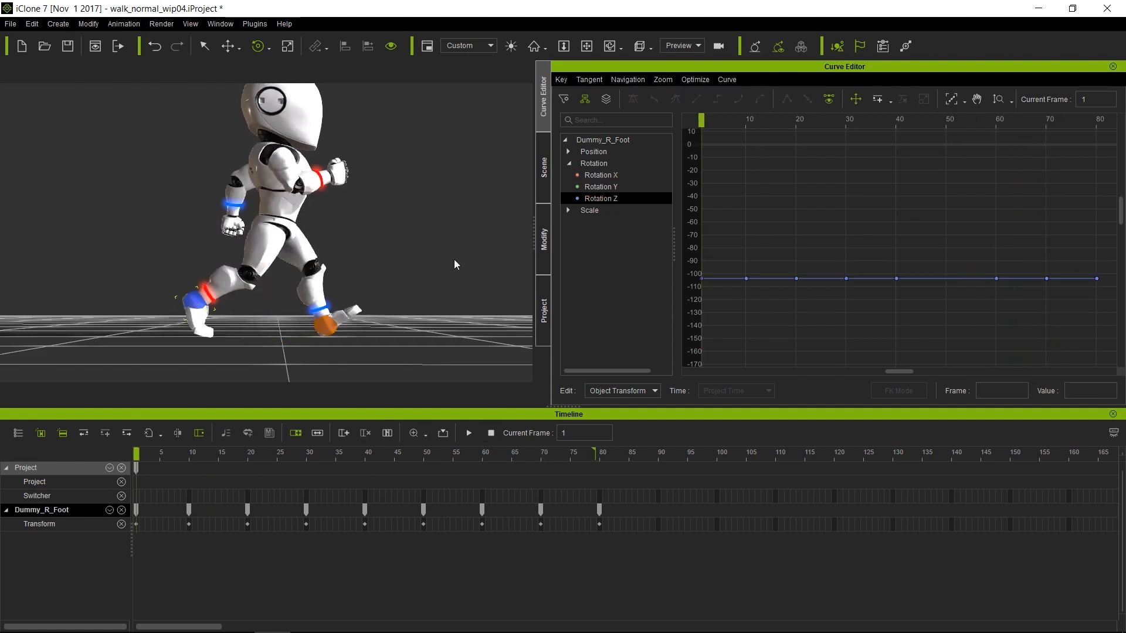
click(287, 202)
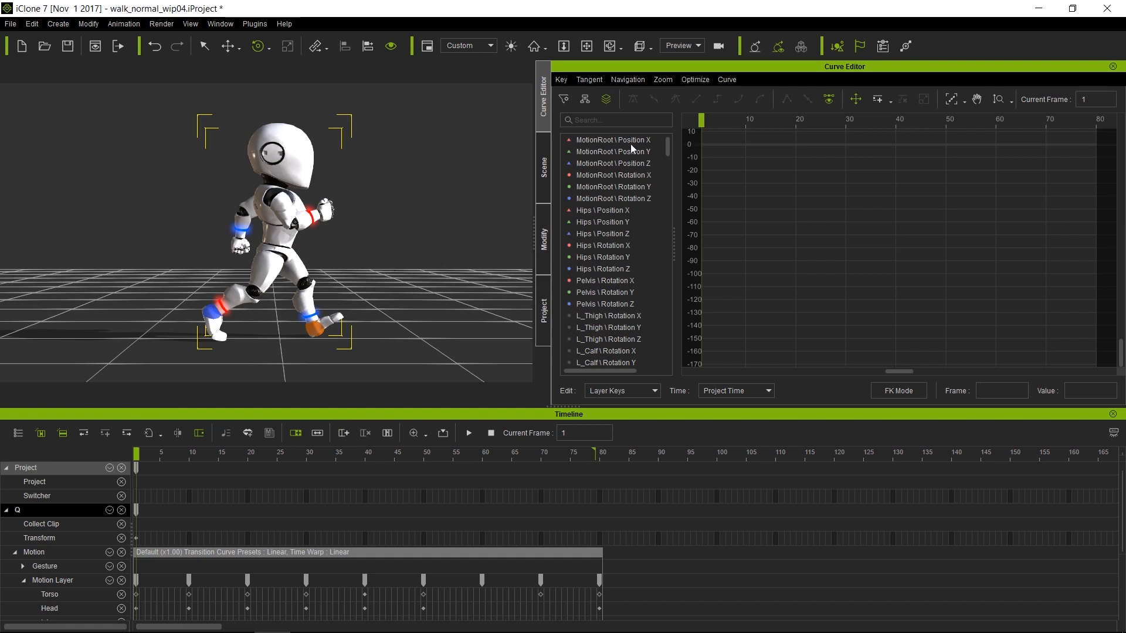
Show the Scene object list, play the walk cycle, then stop and rewind to frame 1
click(544, 240)
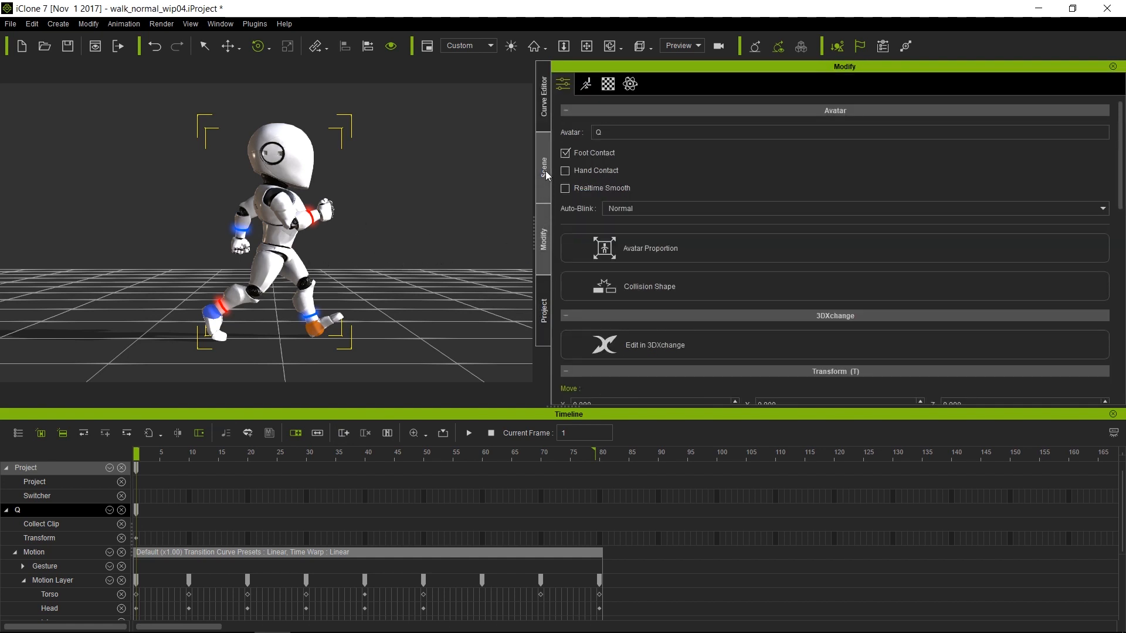
click(545, 169)
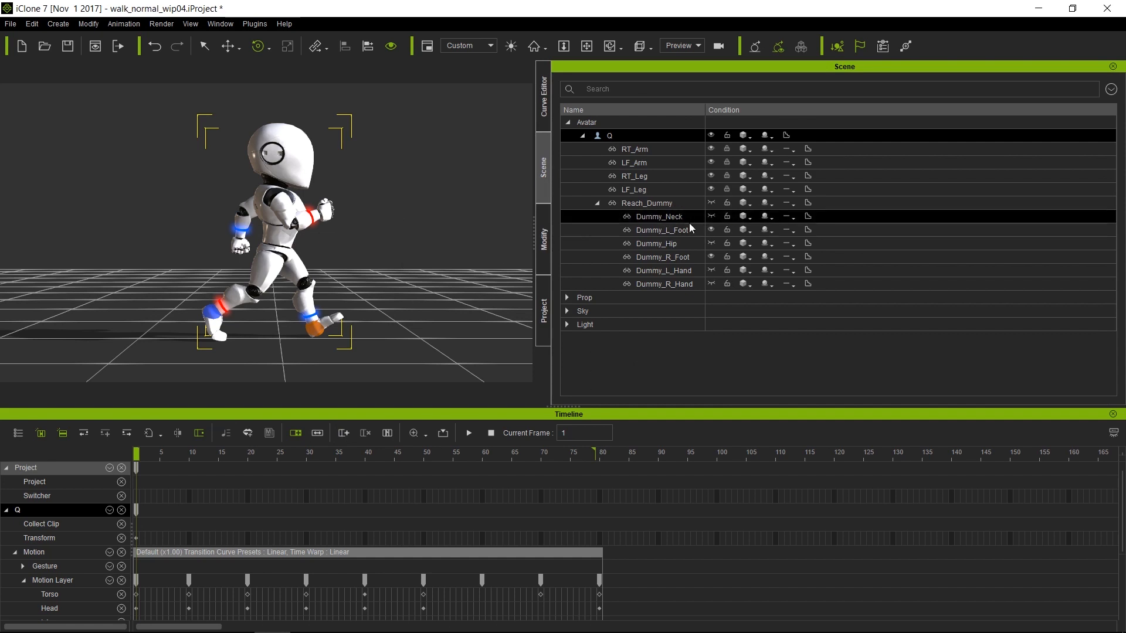
key(space)
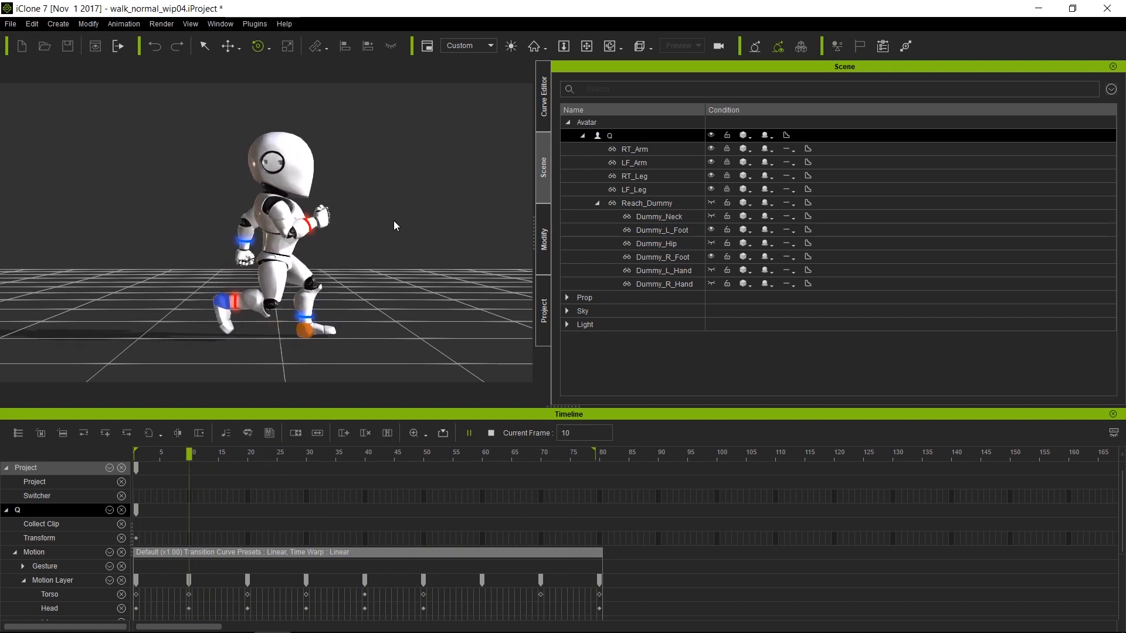
key(space)
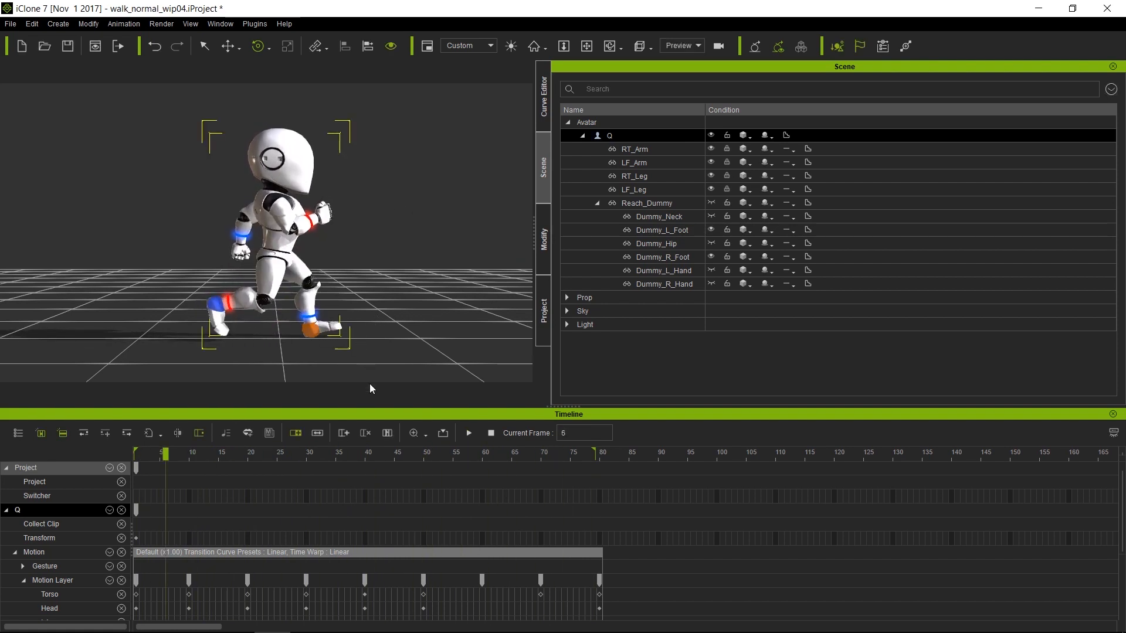
click(491, 433)
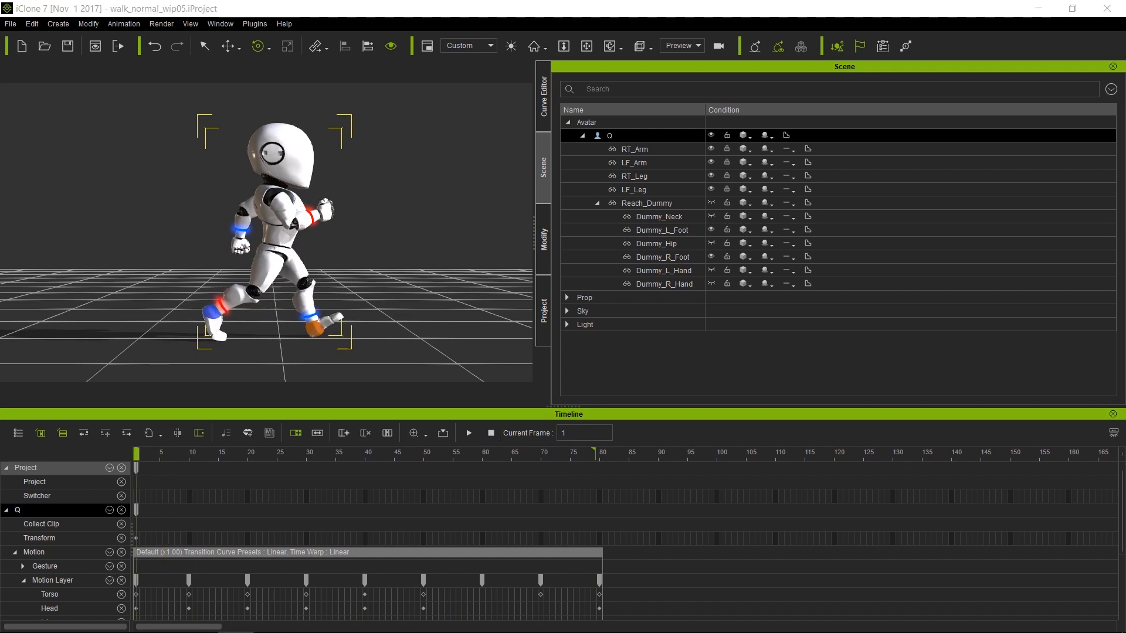
Open the motion layer editor and raise the hips' rotation keys to about 9.5
click(544, 97)
key(n)
click(453, 488)
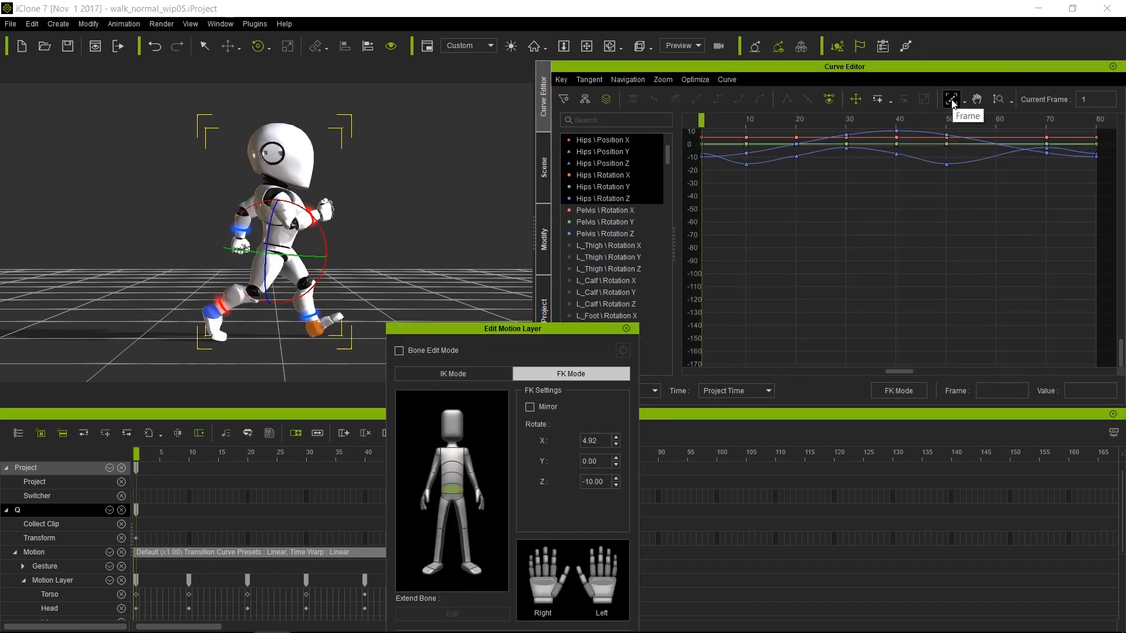
click(951, 99)
click(617, 198)
drag(728, 140, 797, 184)
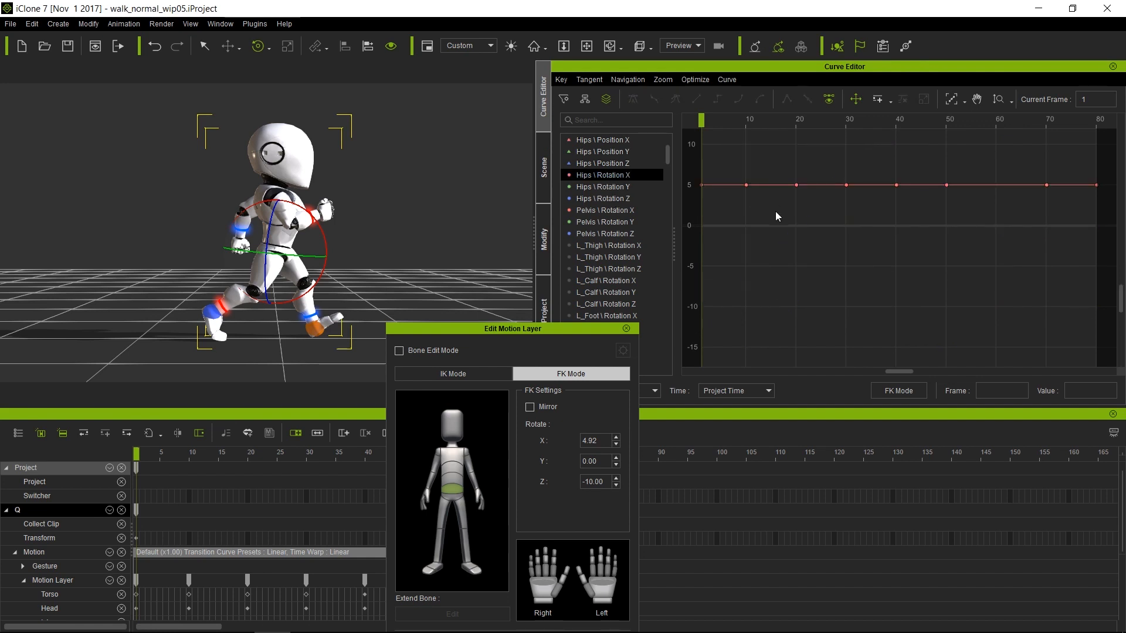
double_click(805, 185)
drag(799, 186, 798, 139)
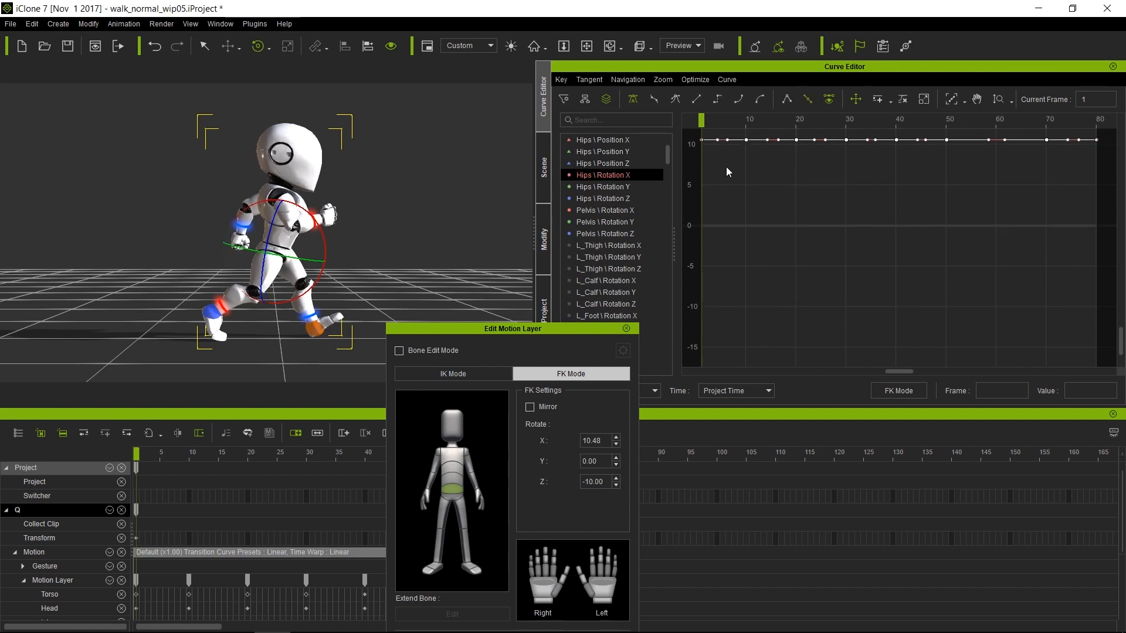
Adjust the chest's Spine02 Rotation X keys, settling at -4.51
click(465, 458)
click(610, 140)
double_click(769, 269)
mouse_move(796, 270)
mouse_down()
mouse_move(798, 299)
mouse_move(796, 262)
mouse_up()
key(period)
right_drag(364, 170, 272, 165)
Lower Spine02 Rotation Z to about -4.64, delete keys 10–30, and raise frame 40 to about 4
click(636, 163)
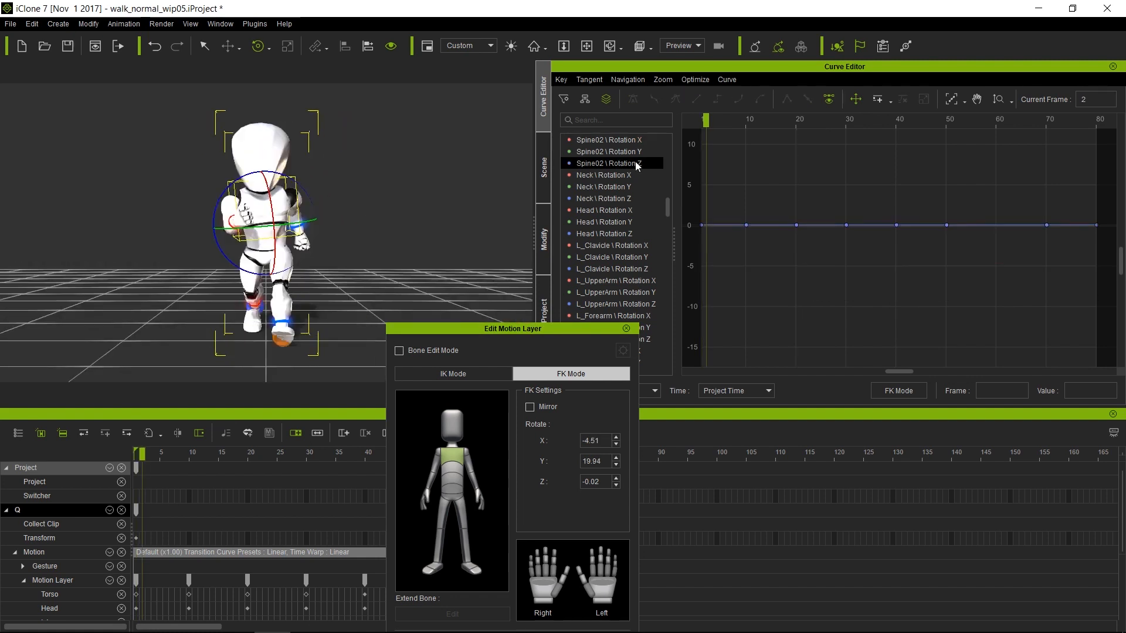
double_click(754, 227)
mouse_move(747, 226)
mouse_down()
mouse_move(746, 264)
mouse_move(859, 289)
mouse_up()
click(896, 120)
click(733, 233)
key(Delete)
drag(733, 233, 896, 192)
drag(896, 120, 862, 120)
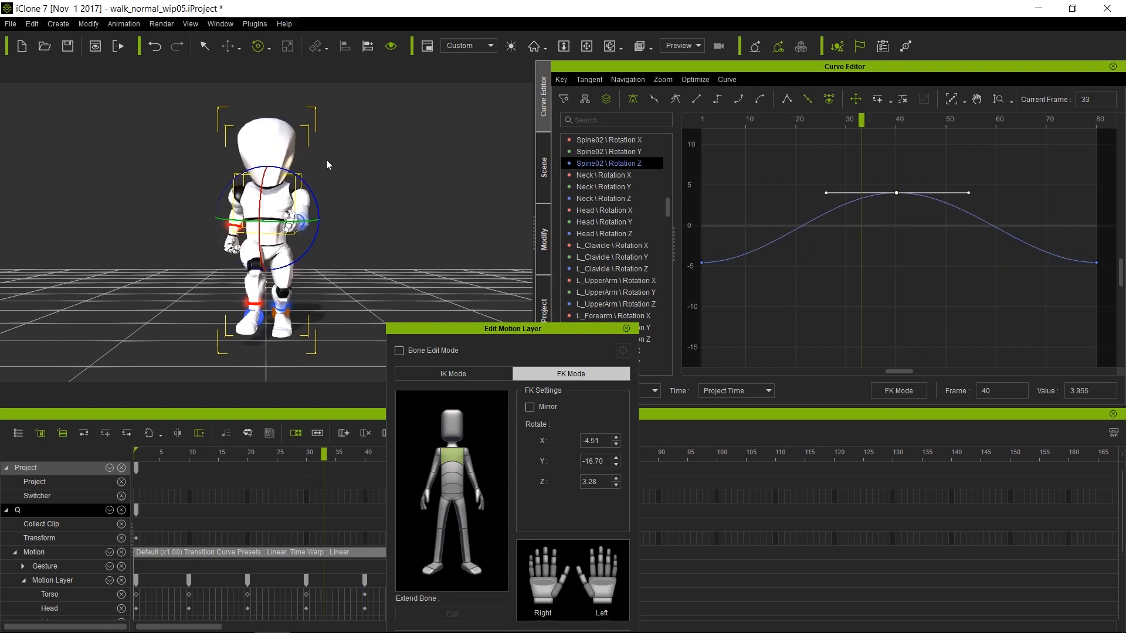
Raise the head's Rotation Z end keys and set its frame-40 key to -1.119
click(453, 427)
click(610, 140)
double_click(746, 225)
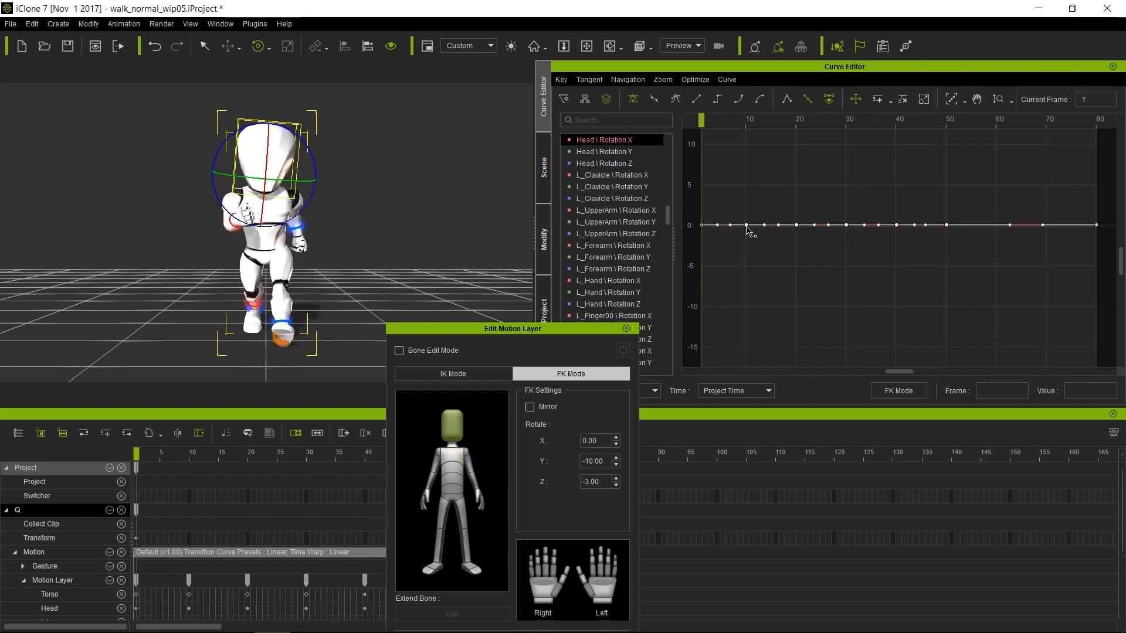
click(604, 163)
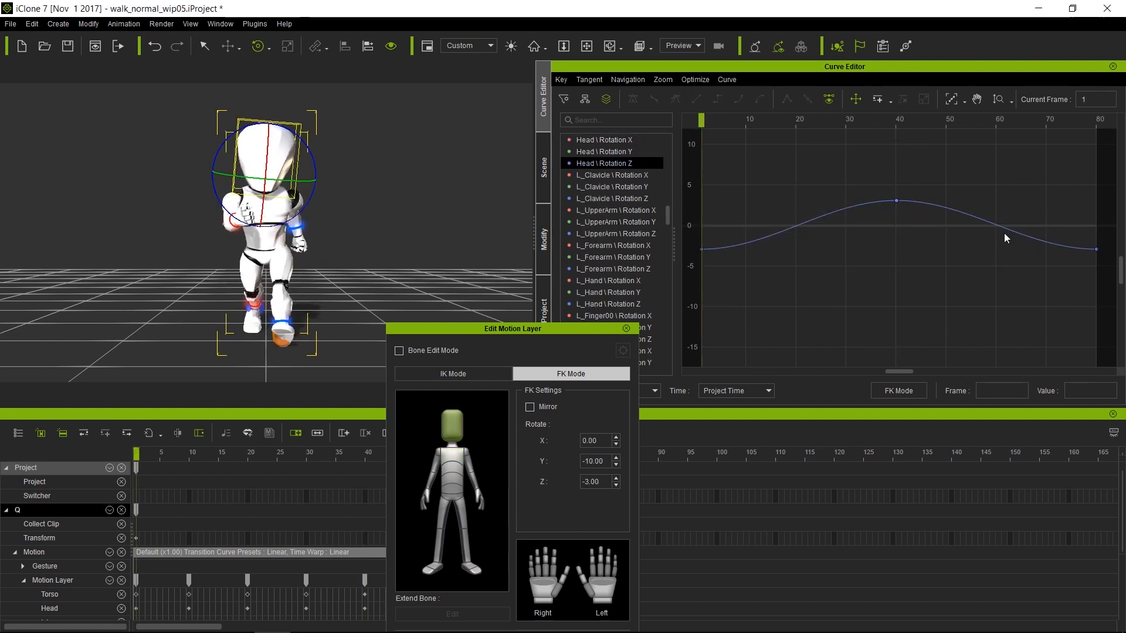
ctrl+click(1097, 249)
drag(702, 250, 703, 199)
drag(896, 200, 896, 235)
Play the walk cycle from the robot's side, then stop and close the motion layer editor
key(space)
alt+right_drag(375, 206, 581, 204)
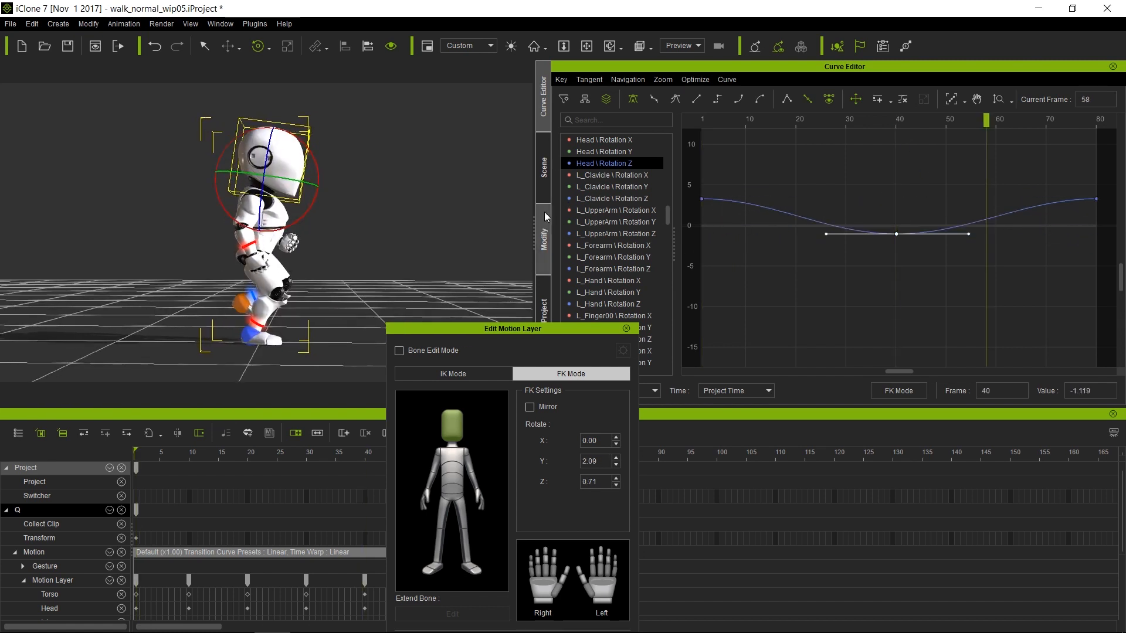
key(space)
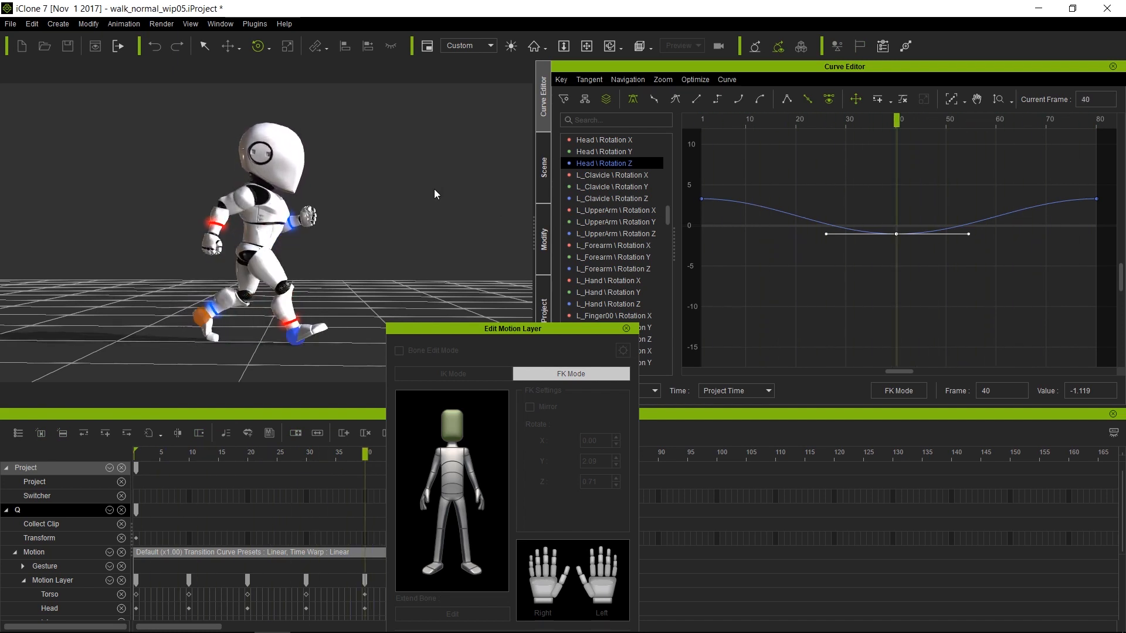
key(space)
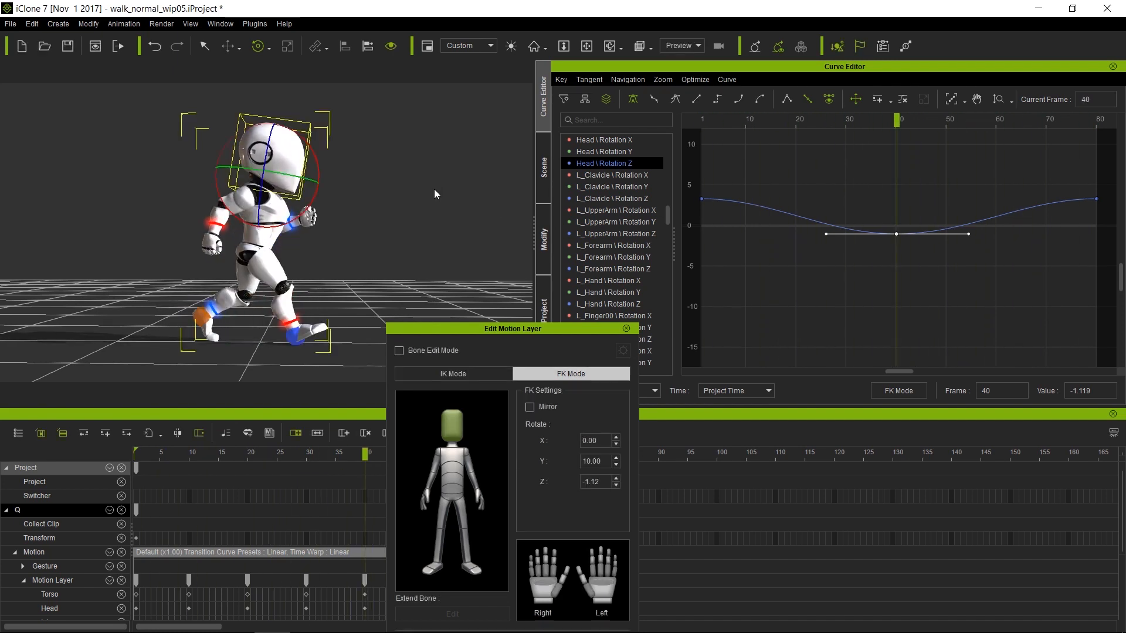
click(627, 329)
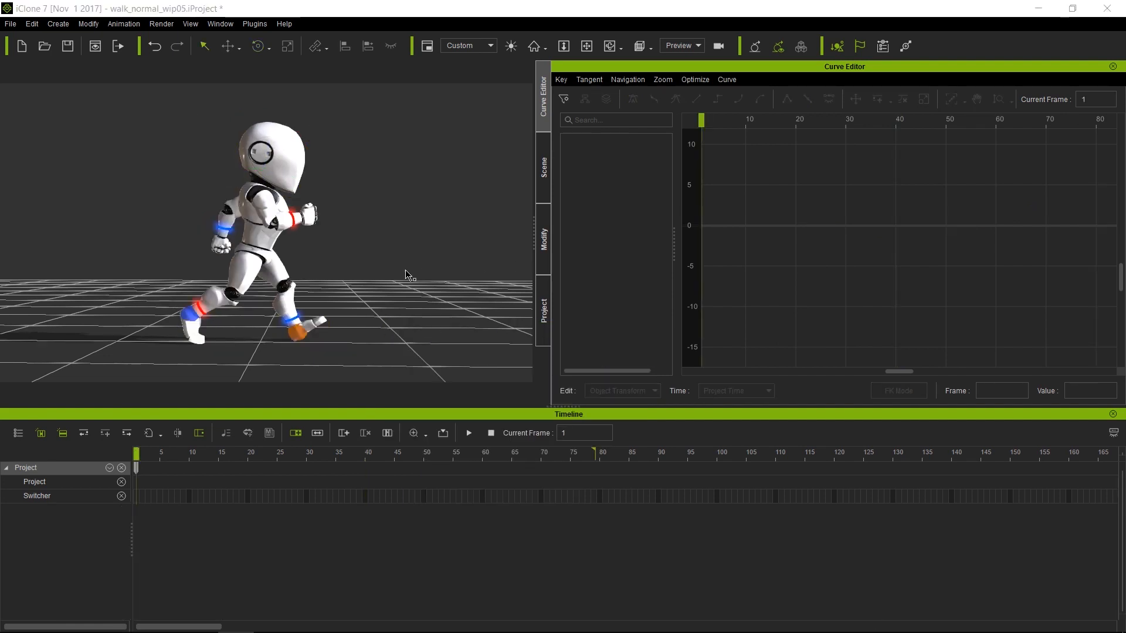
Save the robot's walk range, ending at frame 79, as walk_cycle in the Custom Motion library
click(257, 230)
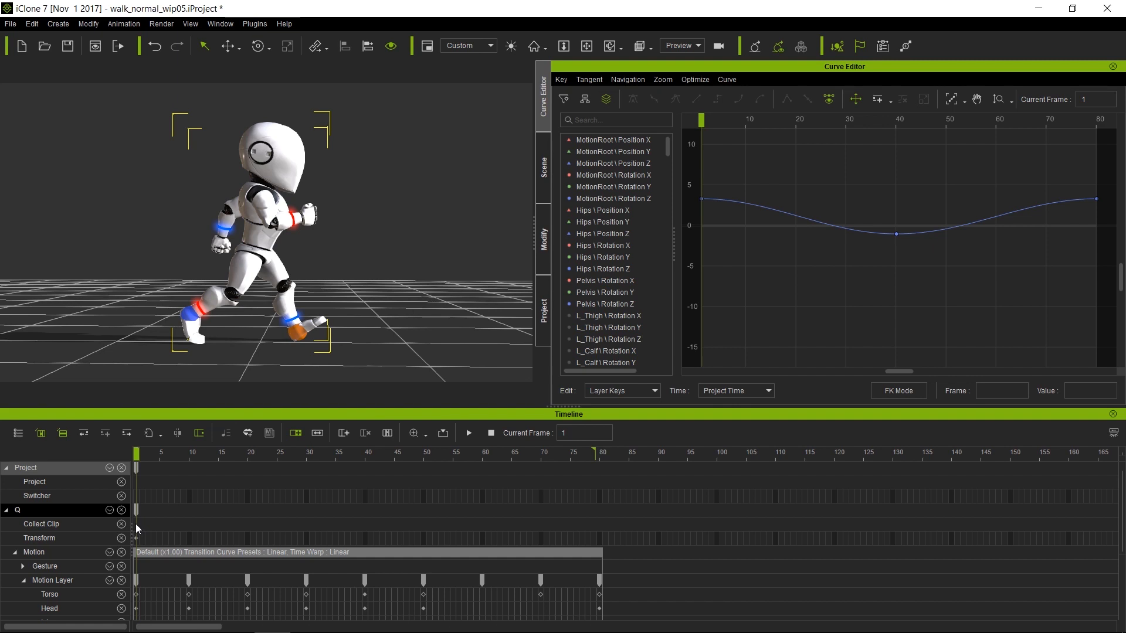
drag(136, 525, 596, 528)
drag(601, 572, 592, 570)
right_click(515, 524)
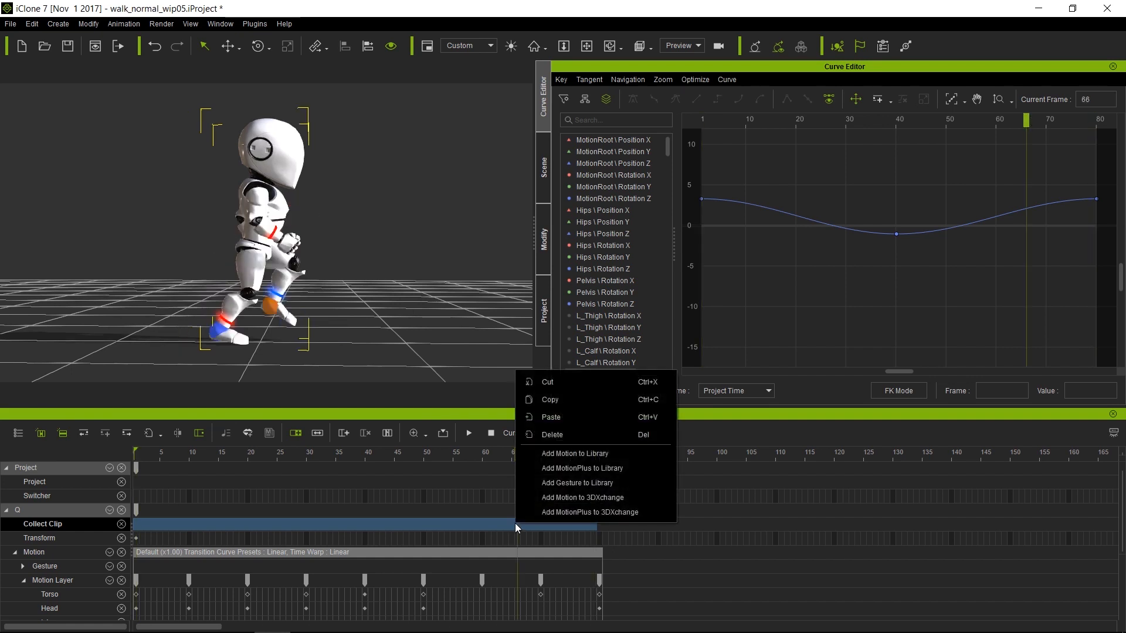
click(605, 452)
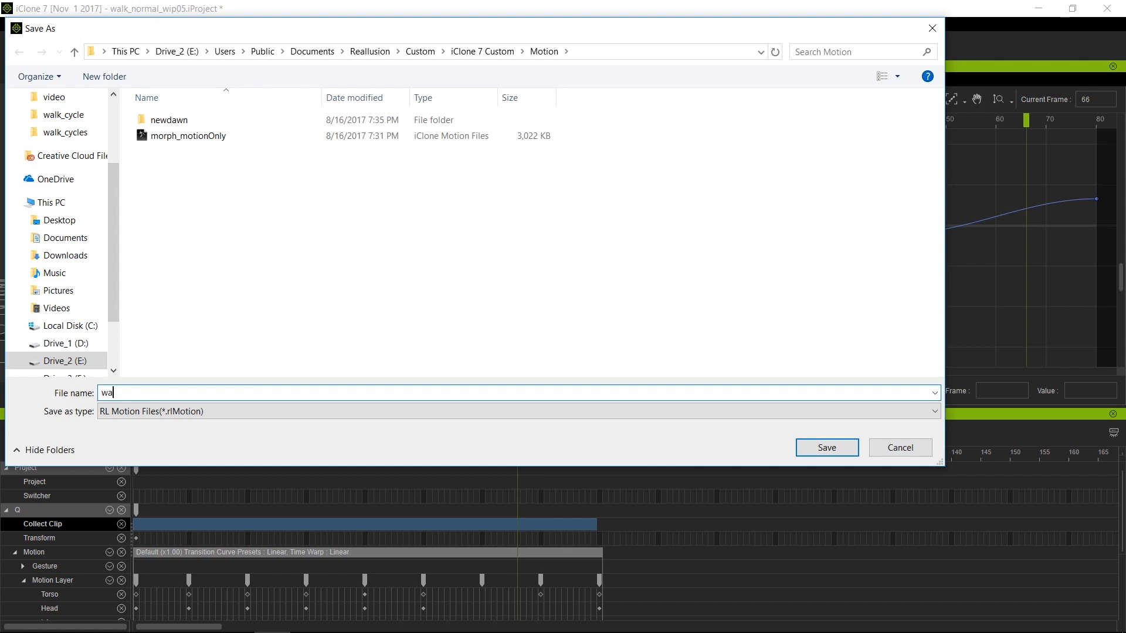
click(842, 450)
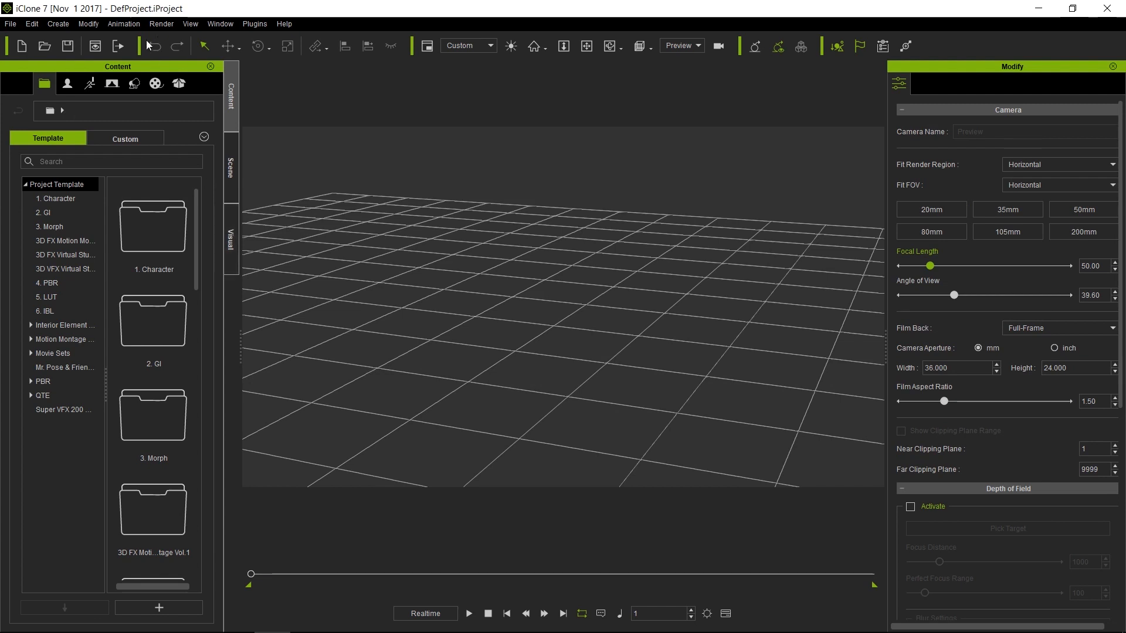
Load the Q robot from the Custom avatar library into the new scene
click(68, 83)
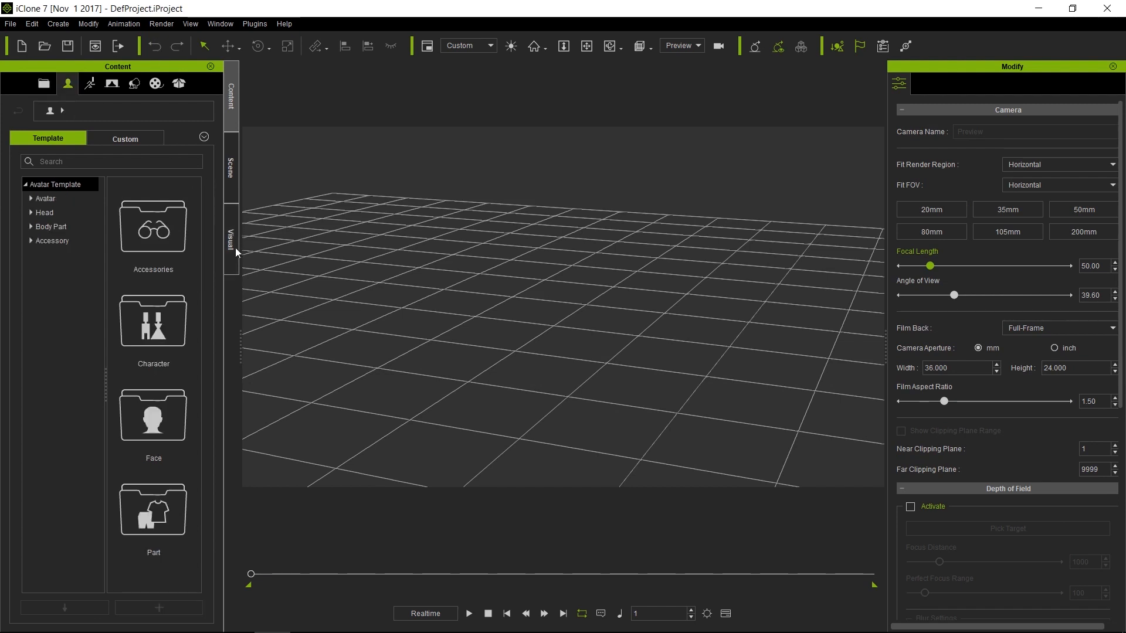
click(128, 136)
click(56, 197)
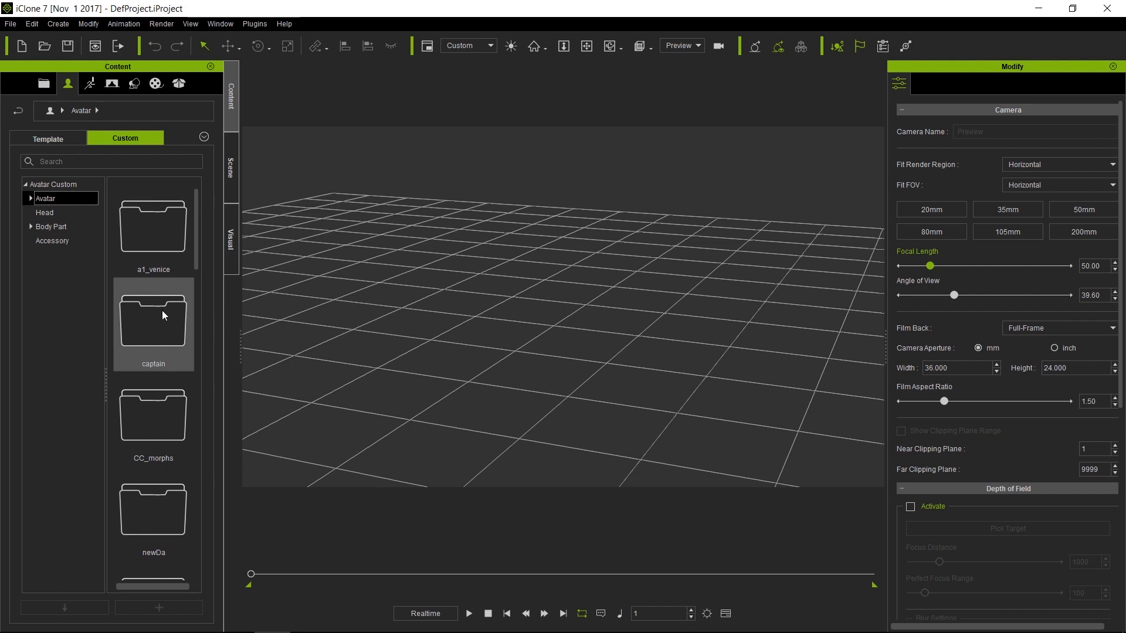
scroll(162, 311, down, 5)
double_click(159, 259)
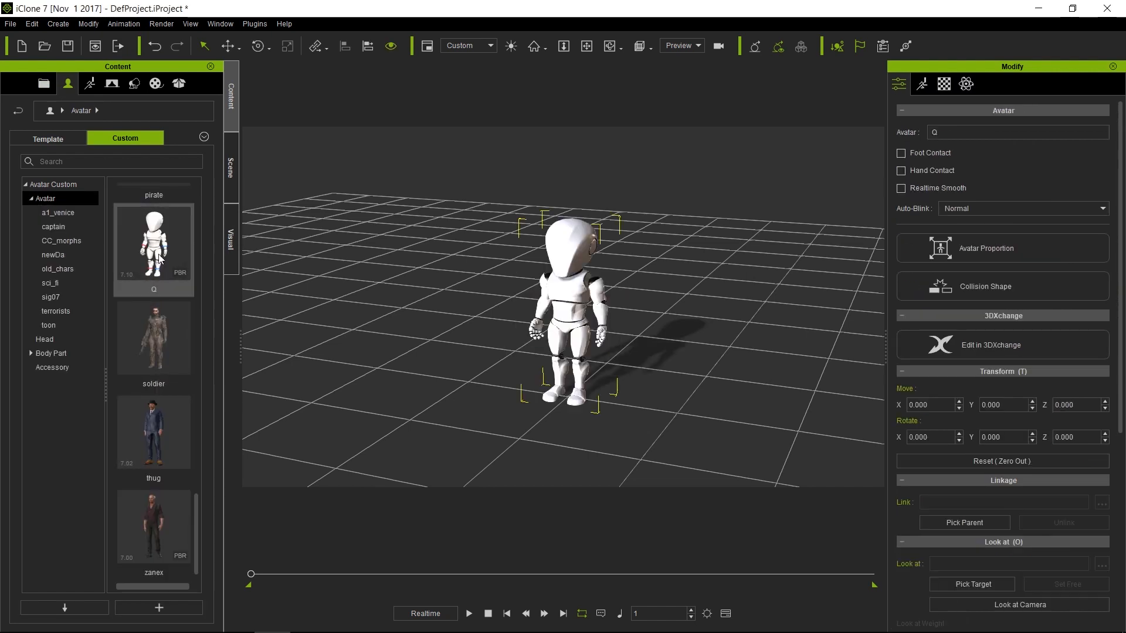
Select the walk_cycle motion in the Custom Motion library
click(93, 86)
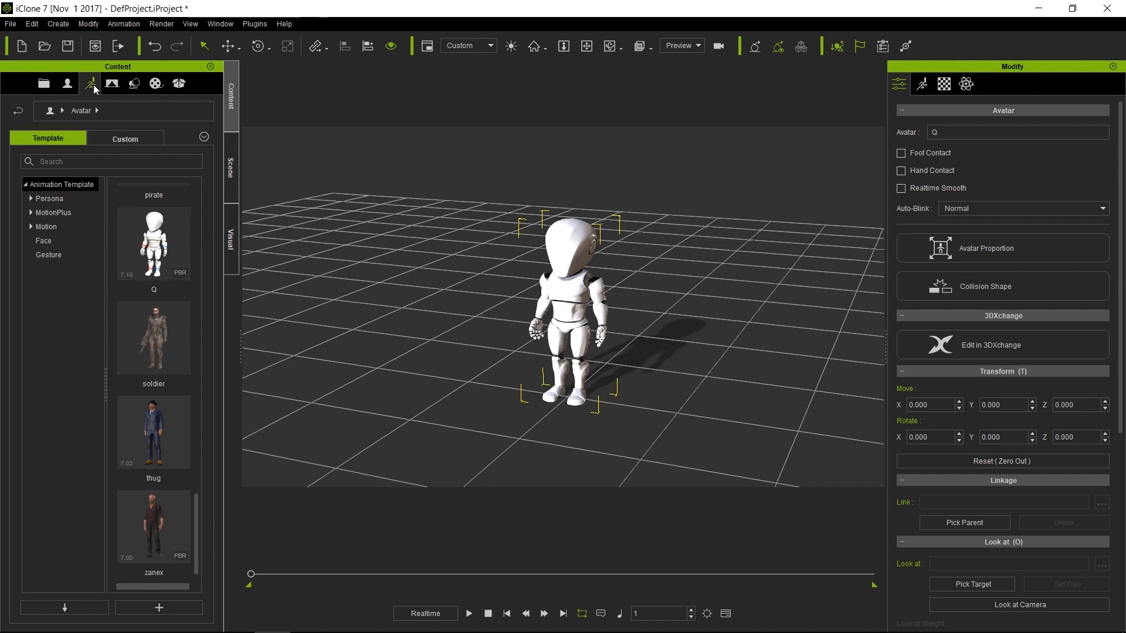
click(139, 138)
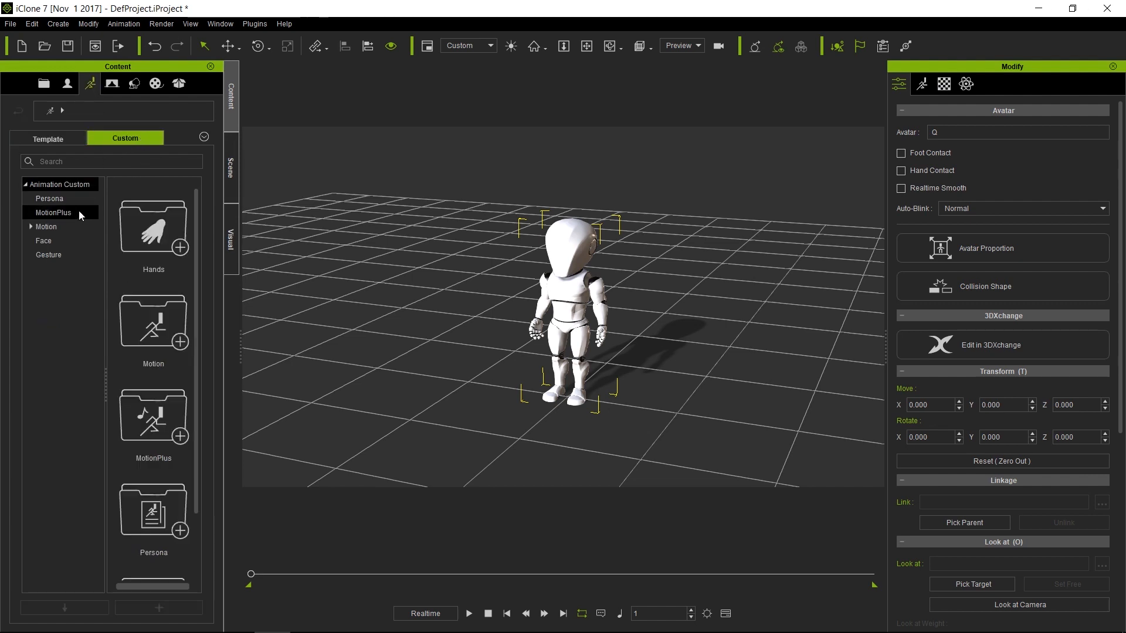
click(71, 227)
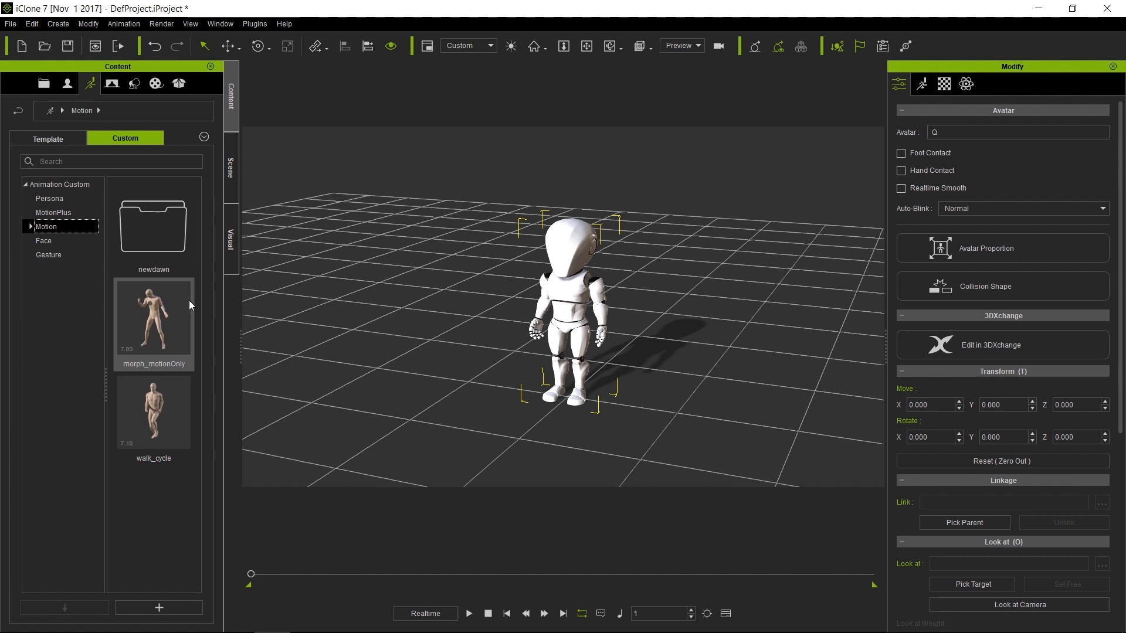
click(155, 418)
Apply walk_cycle to robot Q and stretch its clip to loop four times, to about frame 310
drag(155, 415, 559, 300)
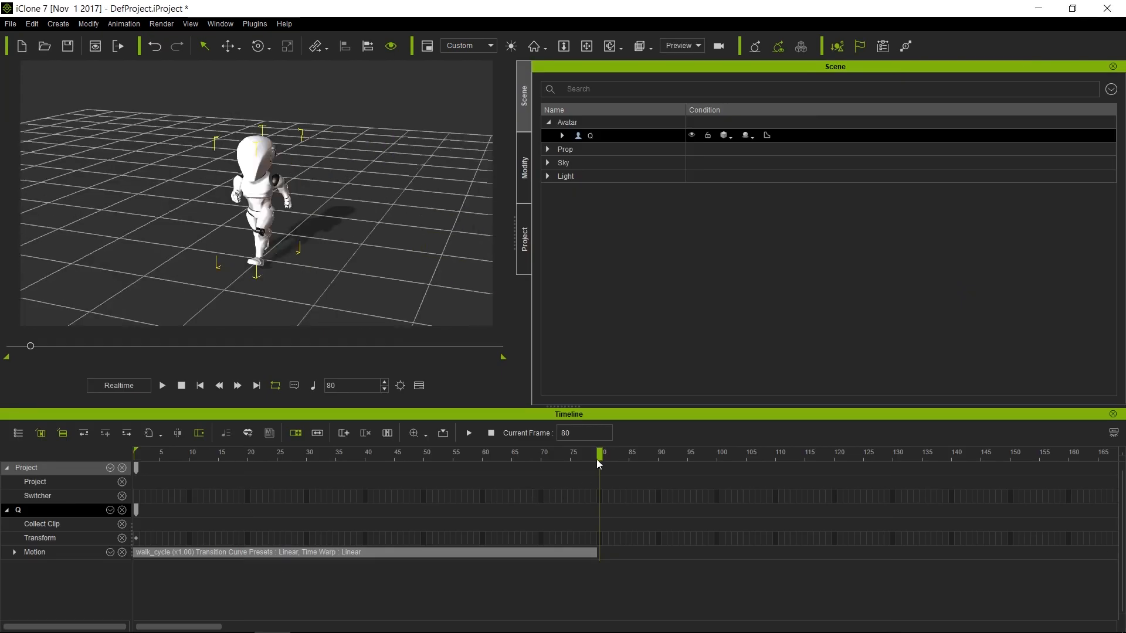
click(14, 552)
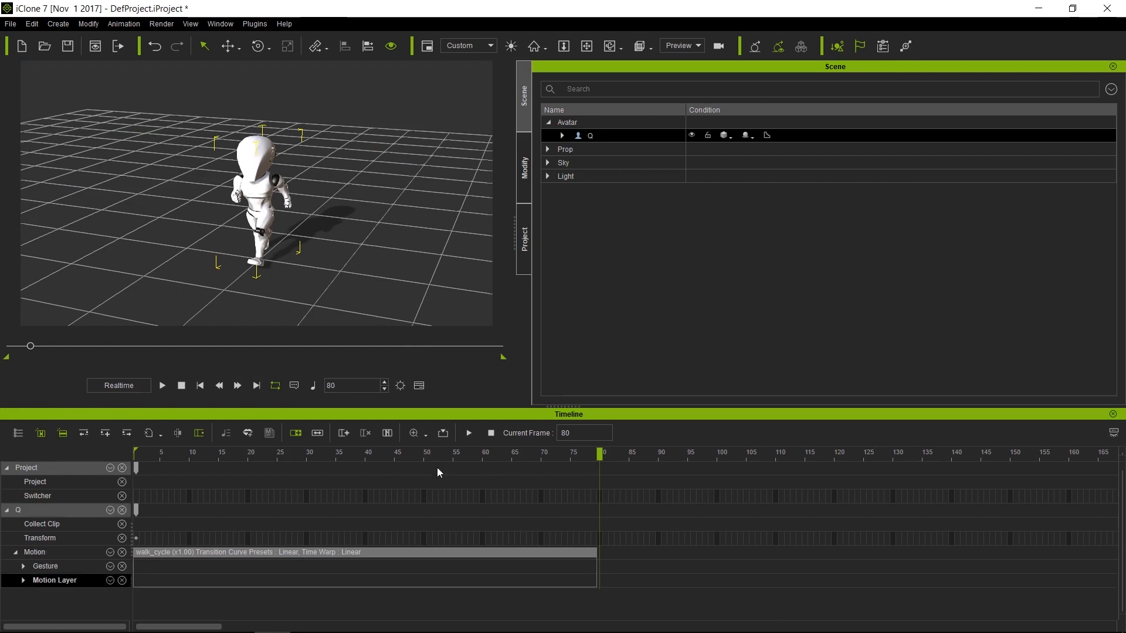
click(578, 554)
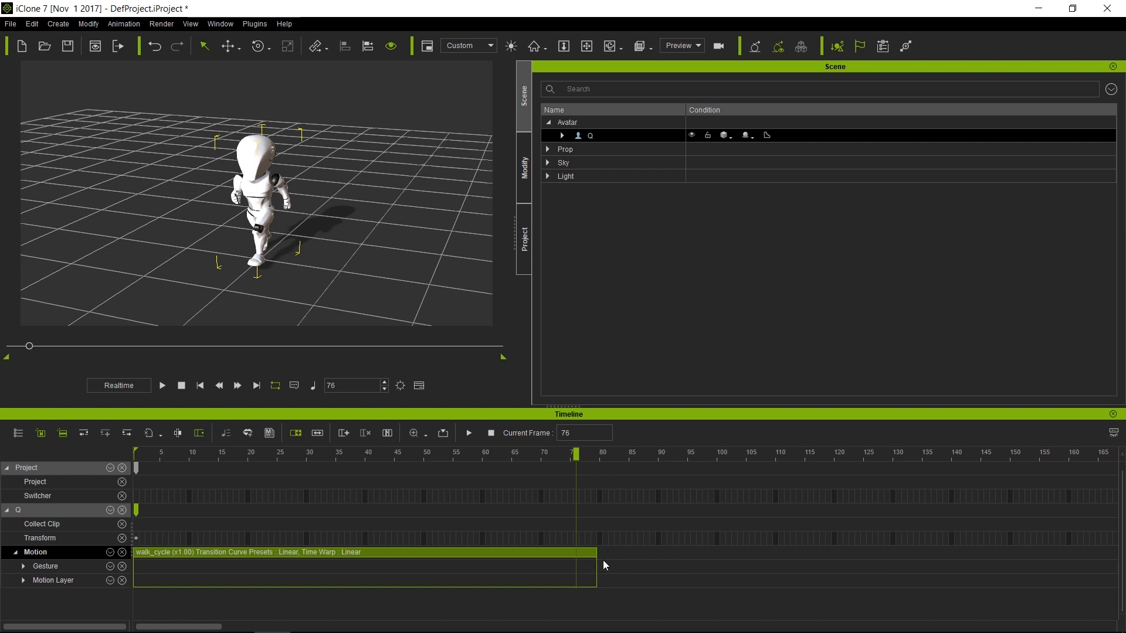
drag(599, 561, 1062, 602)
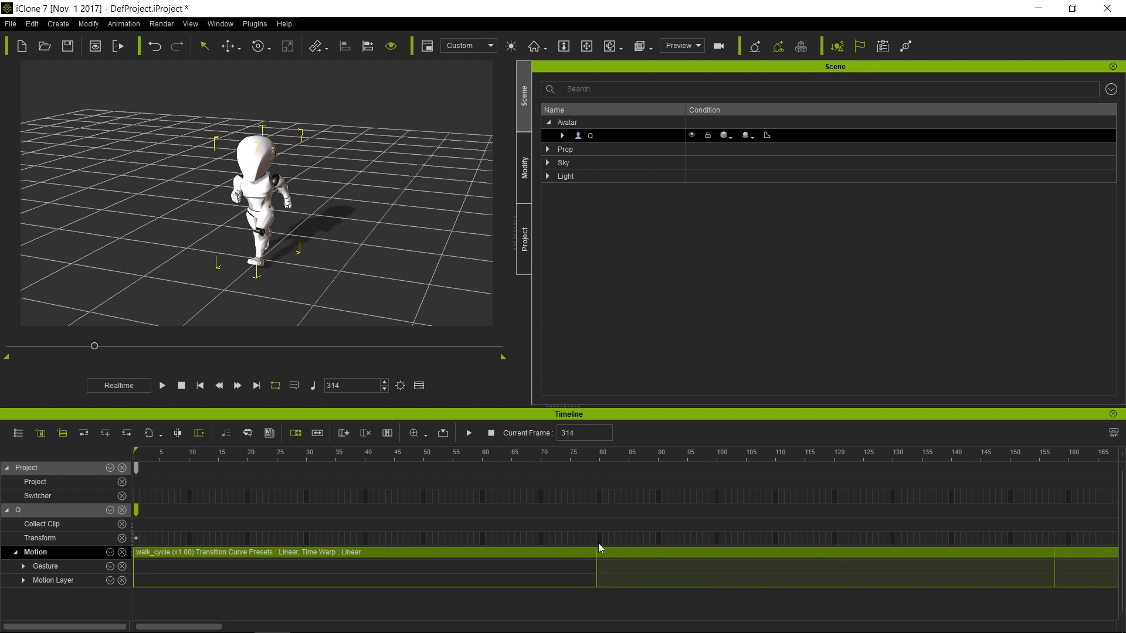
alt+scroll(627, 503, down, 5)
alt+scroll(628, 503, down, 5)
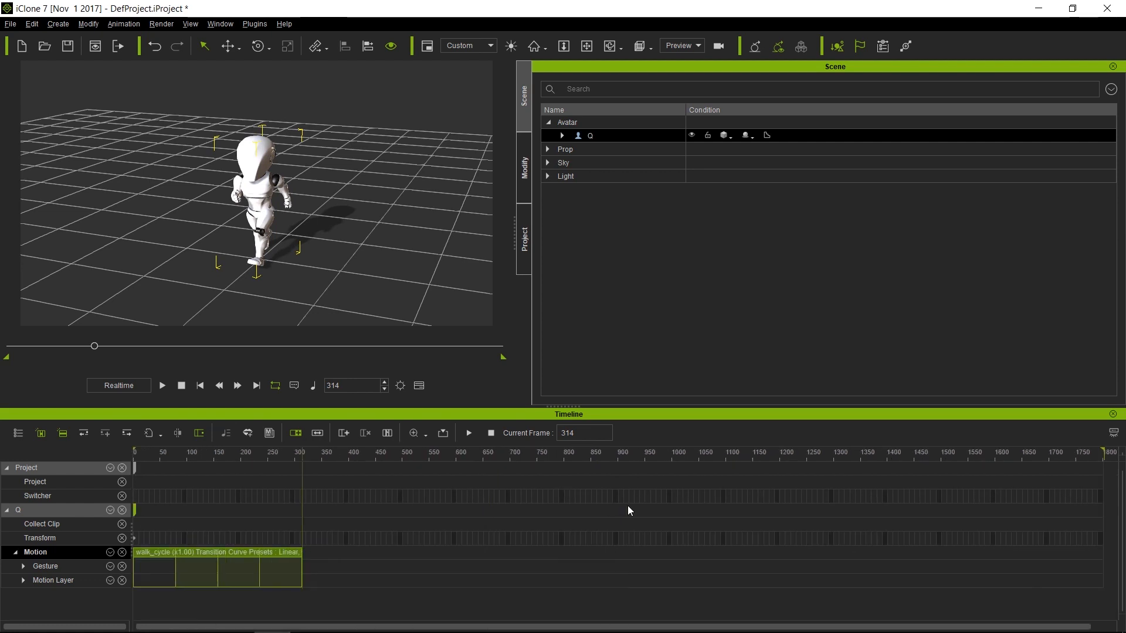
drag(298, 484, 94, 441)
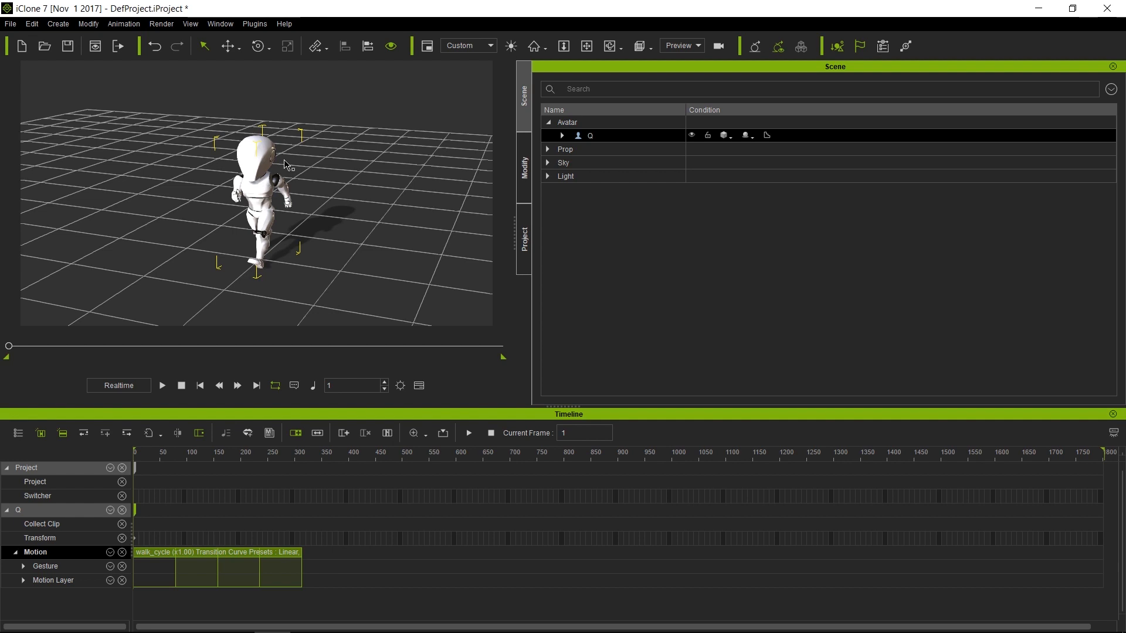
alt+drag(152, 234, 385, 209)
alt+right_drag(378, 291, 371, 205)
alt+middle_drag(330, 204, 352, 254)
alt+drag(352, 255, 396, 249)
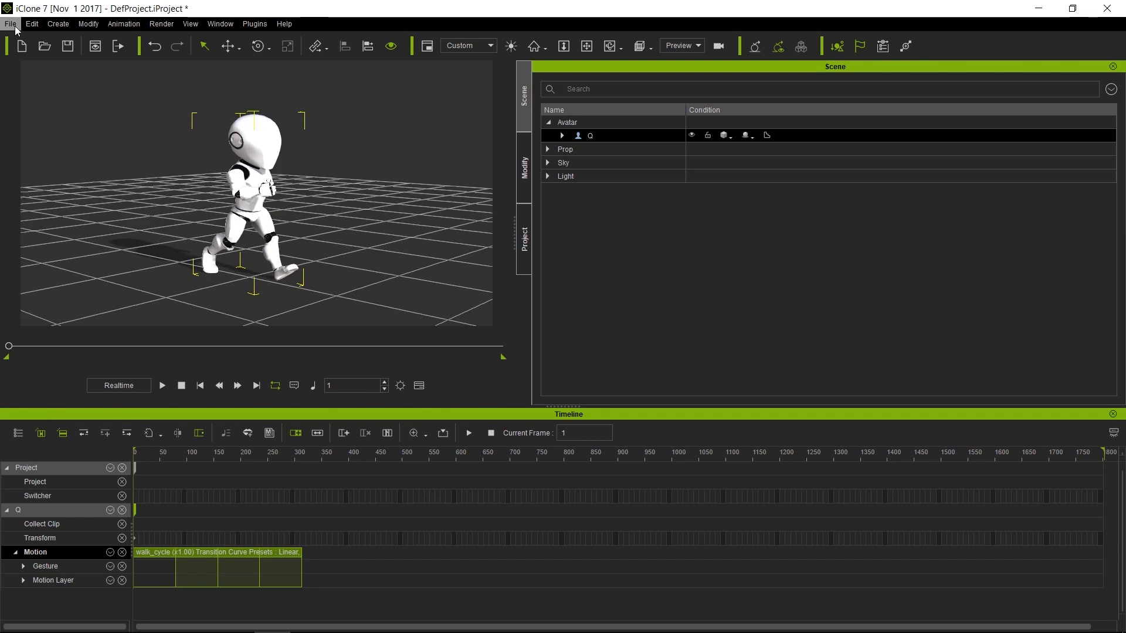
Add a Box primitive shape to the scene around the robot
click(58, 24)
mouse_move(71, 43)
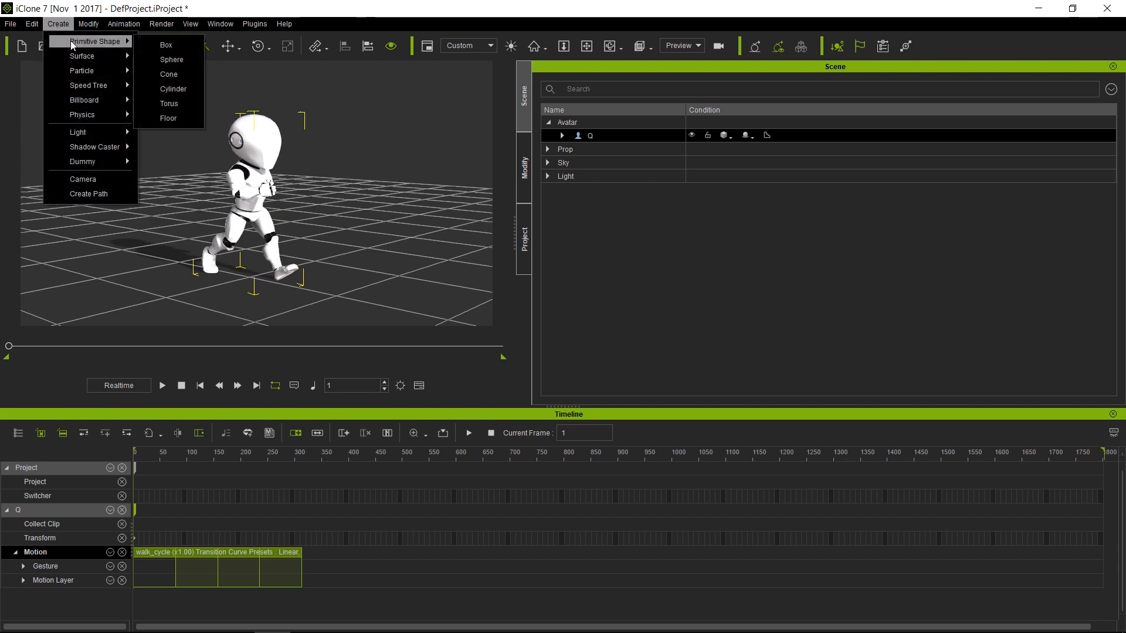
click(167, 45)
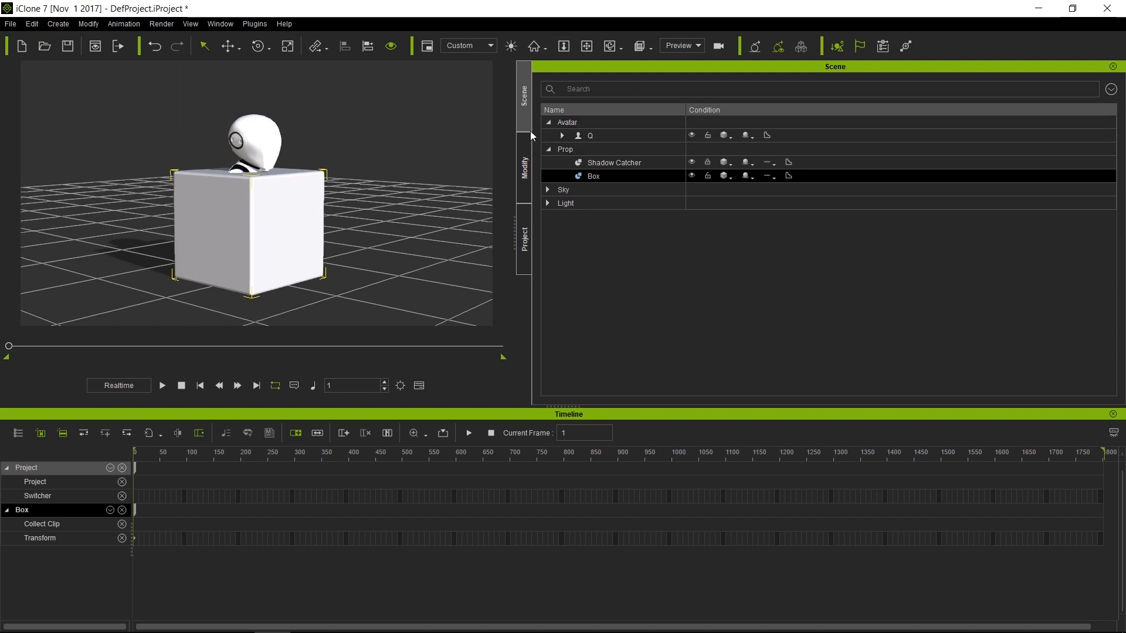
Lower the box's material opacity to 60 so the robot shows through
click(523, 167)
click(588, 85)
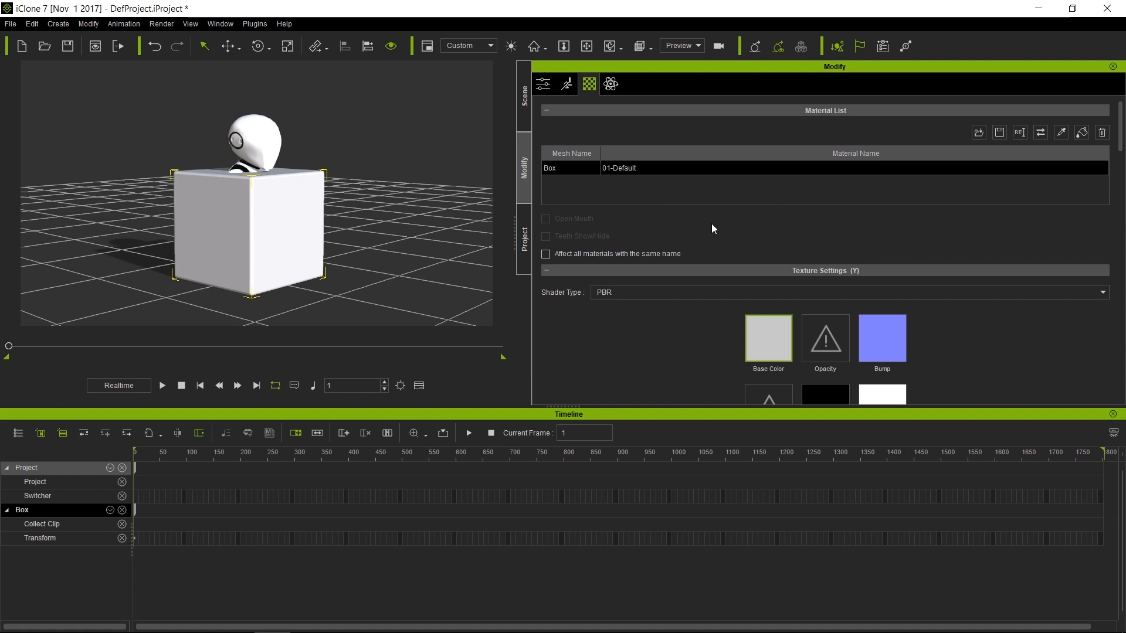
scroll(712, 255, down, 10)
scroll(710, 265, down, 4)
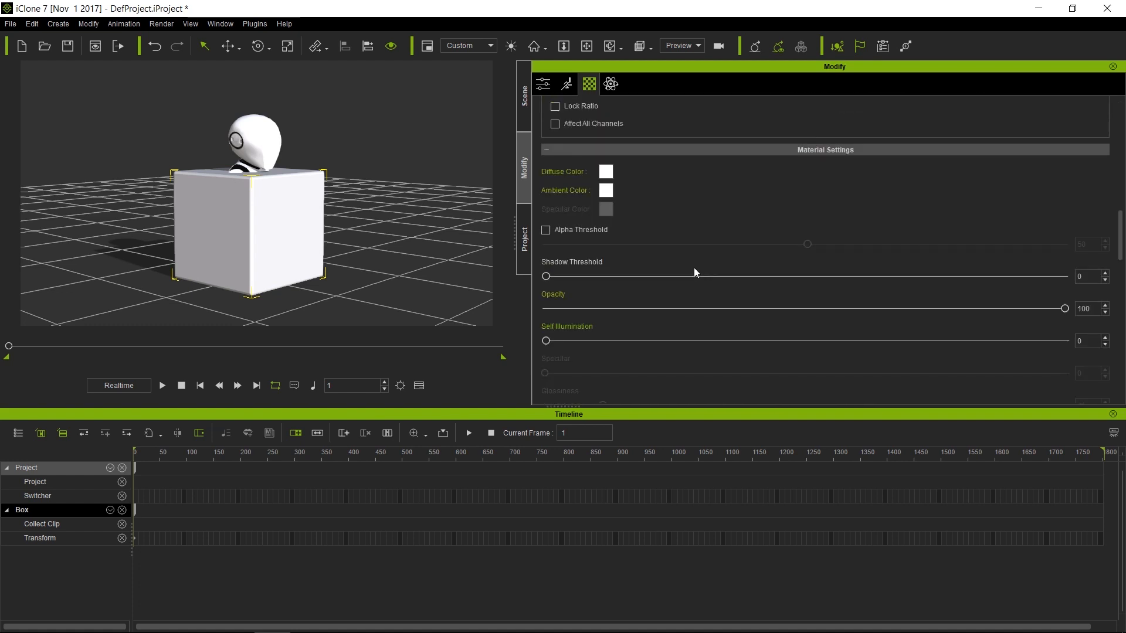
drag(1064, 309, 856, 311)
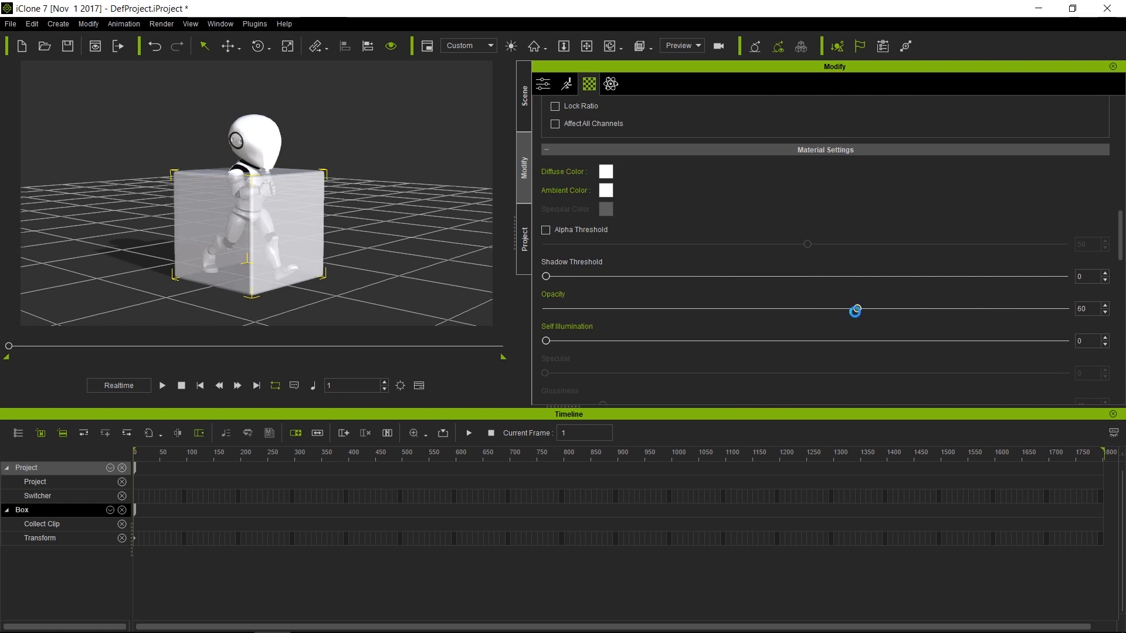
Link robot Q to the Box as its parent
click(263, 140)
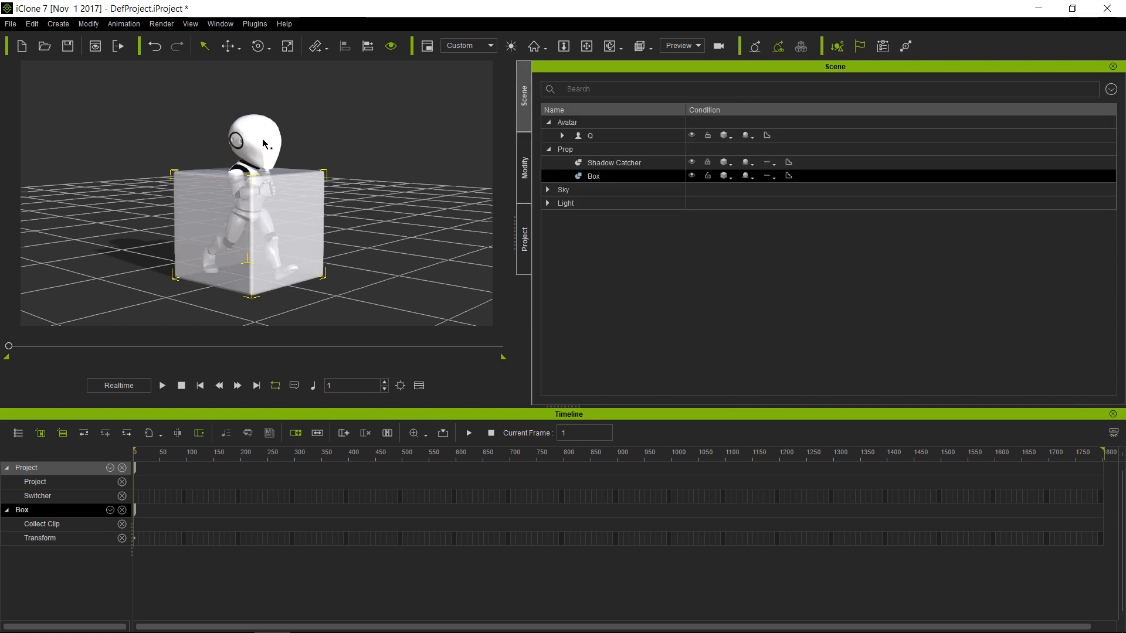
click(255, 150)
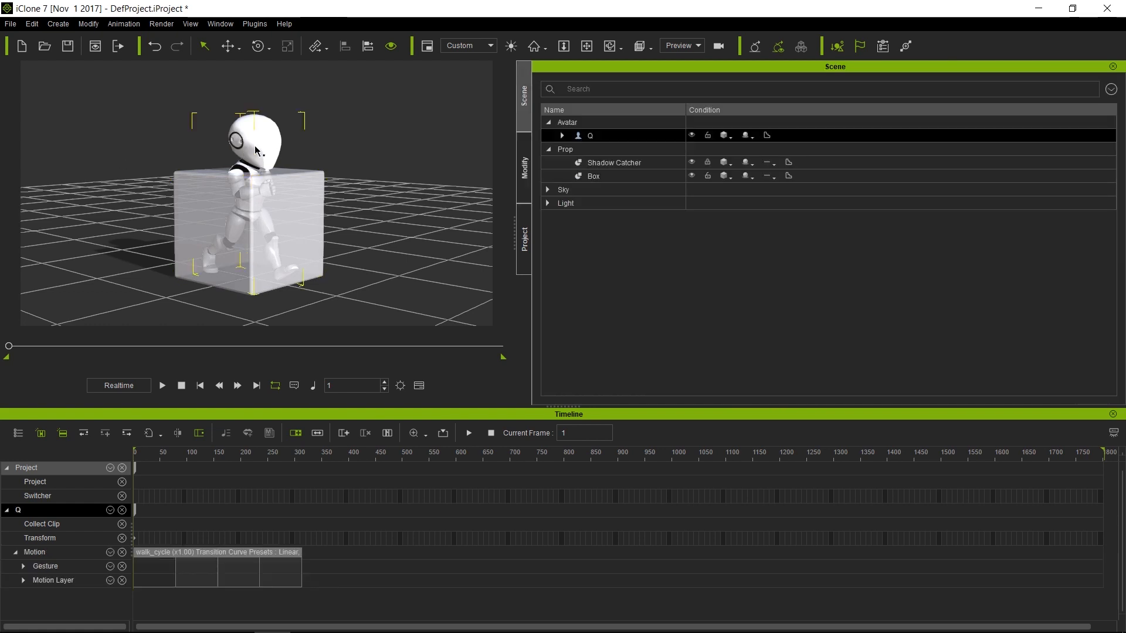
right_click(254, 147)
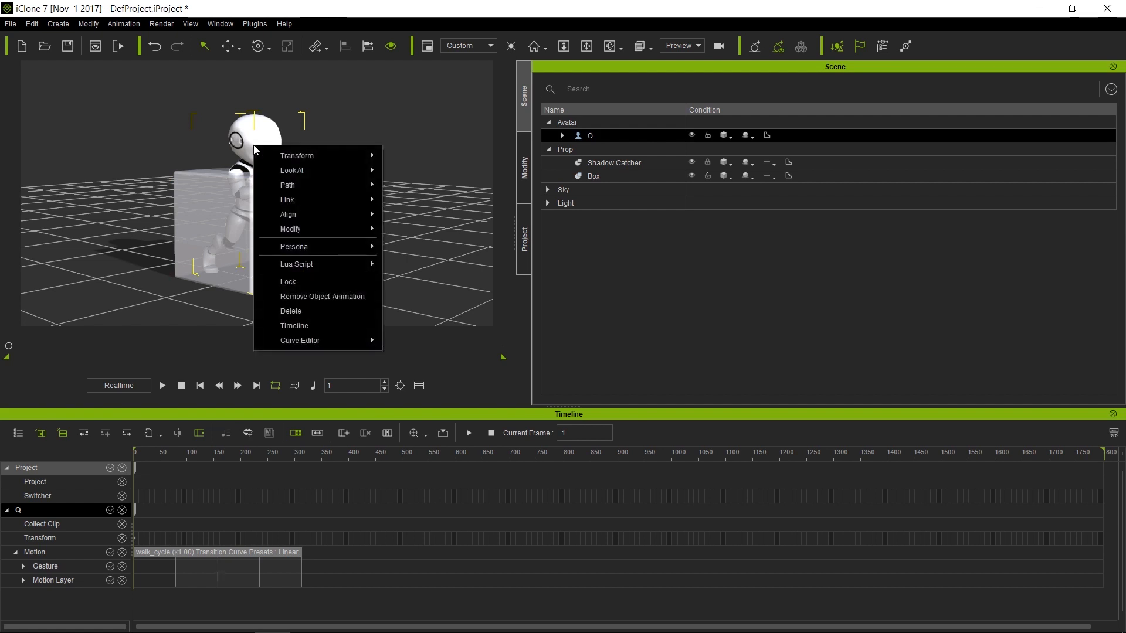
mouse_move(328, 200)
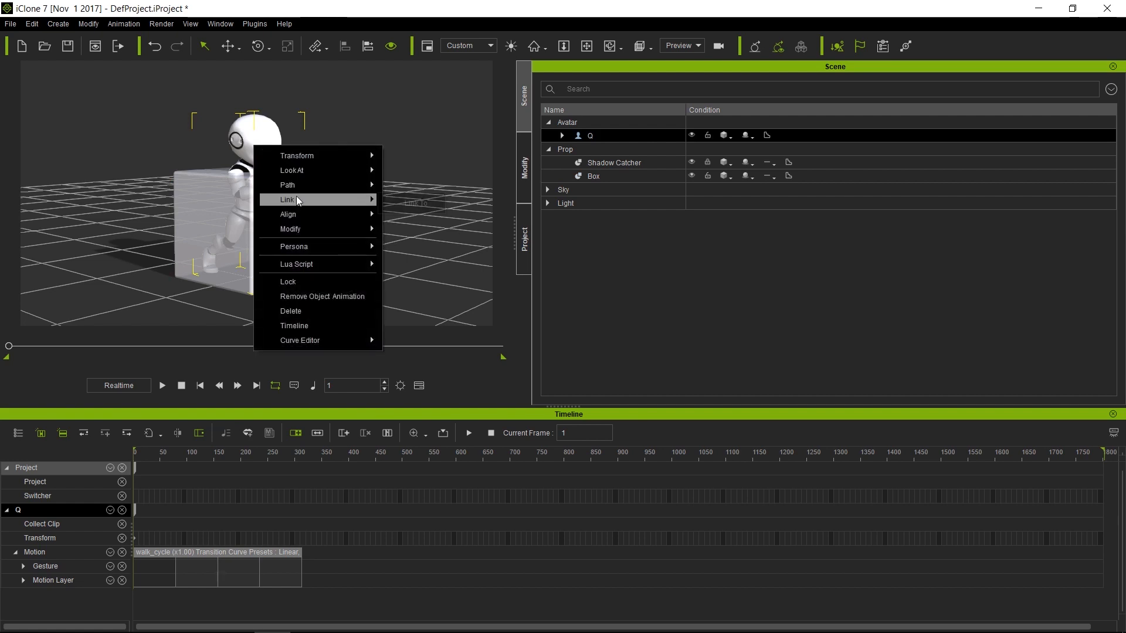
click(431, 204)
click(316, 209)
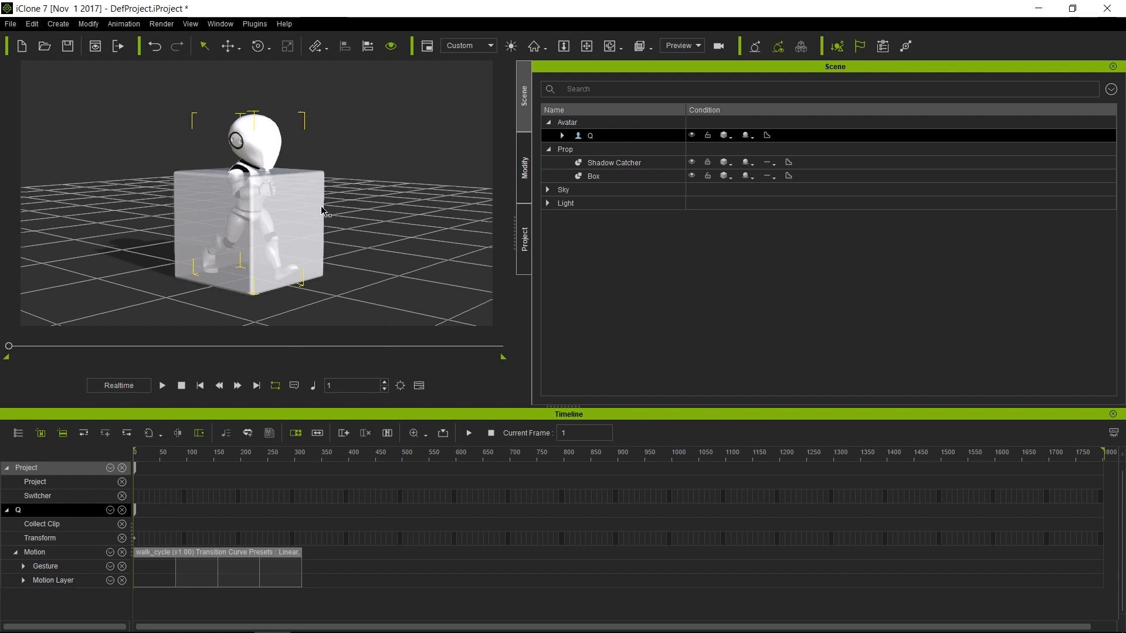
click(325, 211)
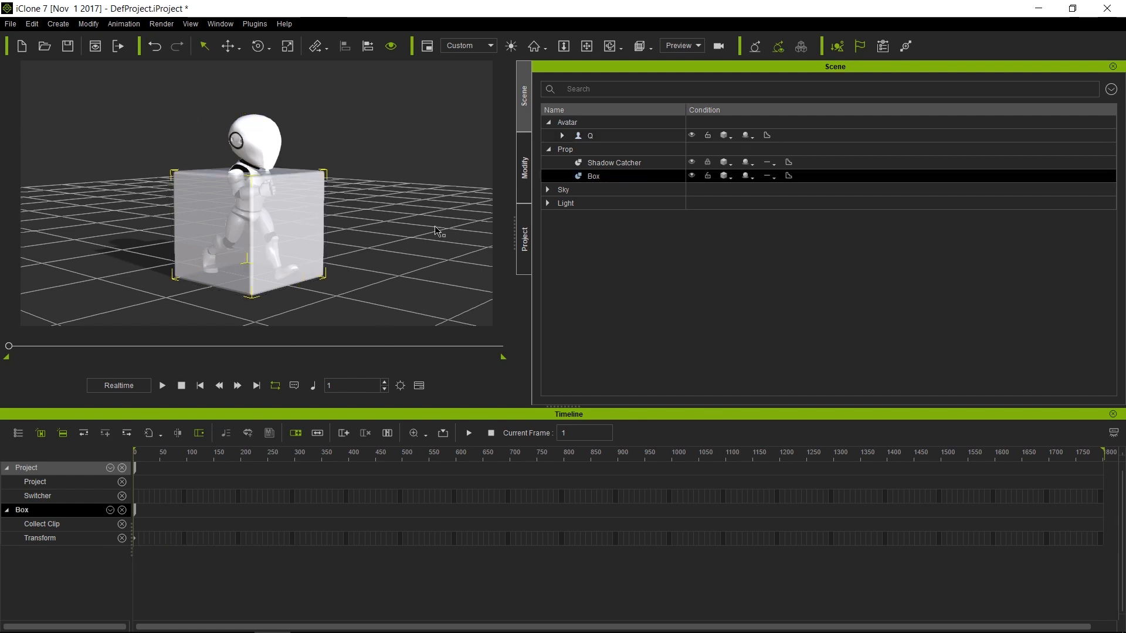
At frame 360, key the box's Z rotation to 360 degrees
click(525, 169)
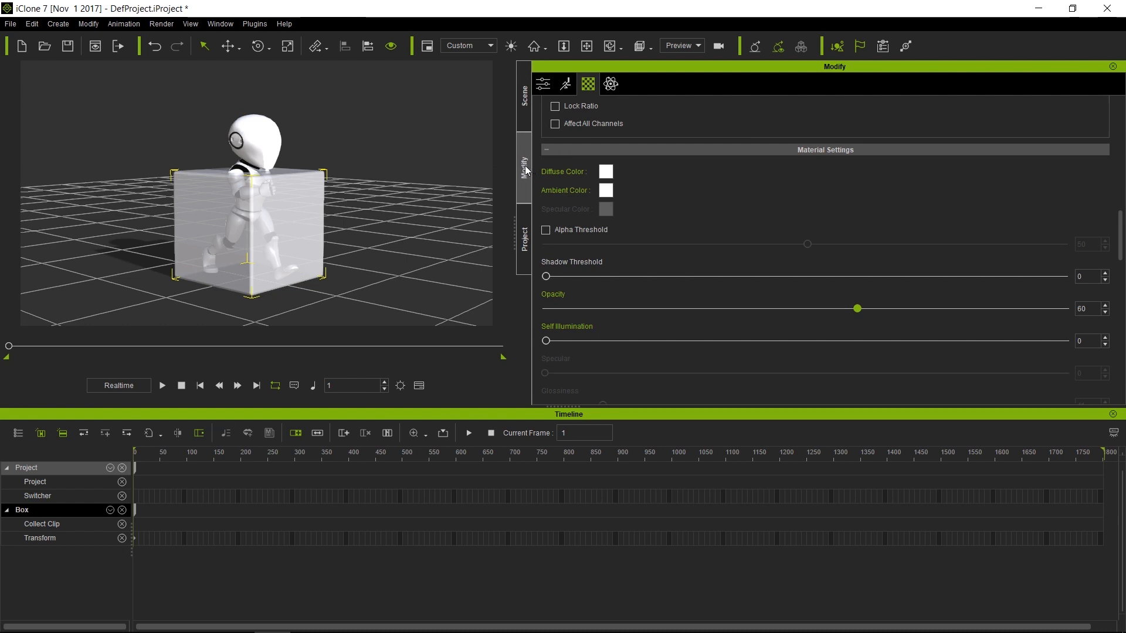
click(331, 455)
click(327, 455)
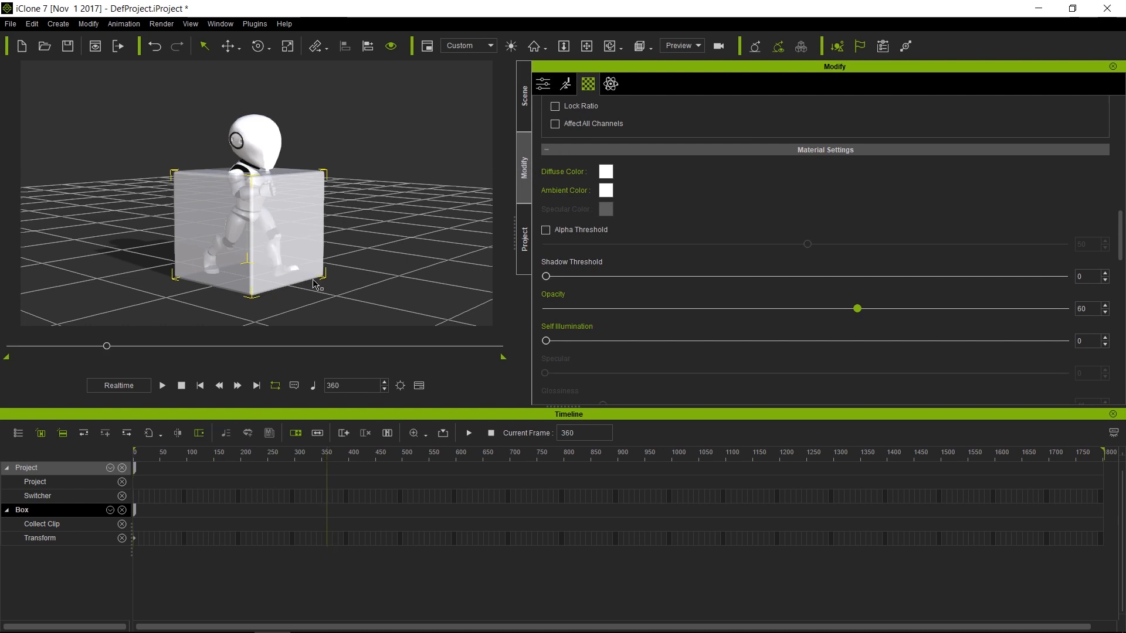
key(e)
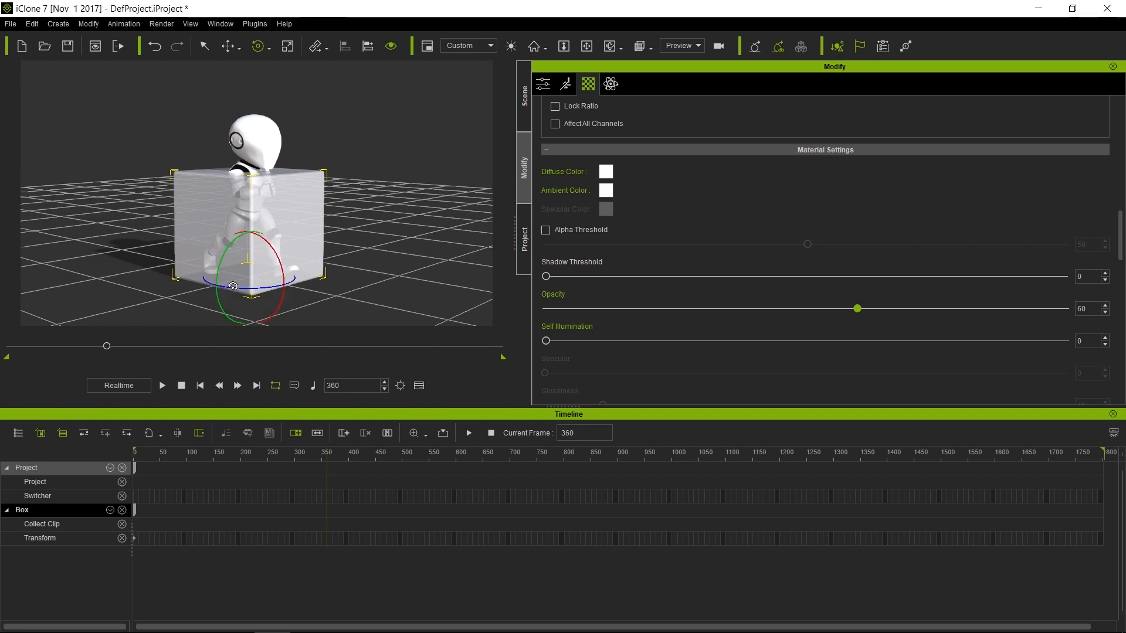
scroll(593, 149, up, 10)
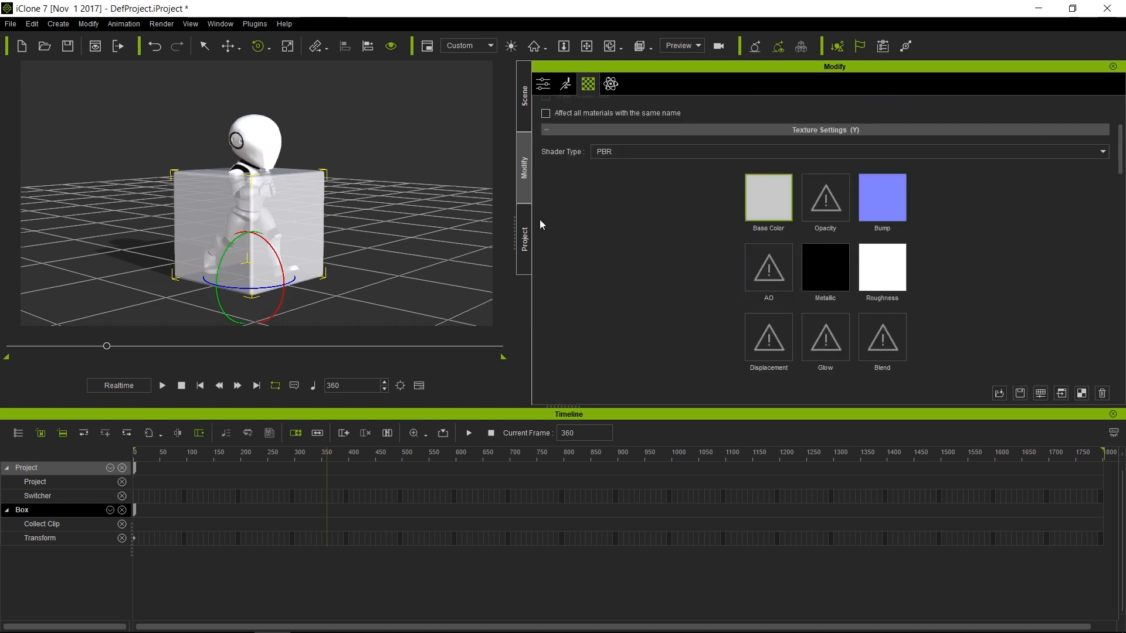
click(543, 84)
scroll(736, 301, down, 1)
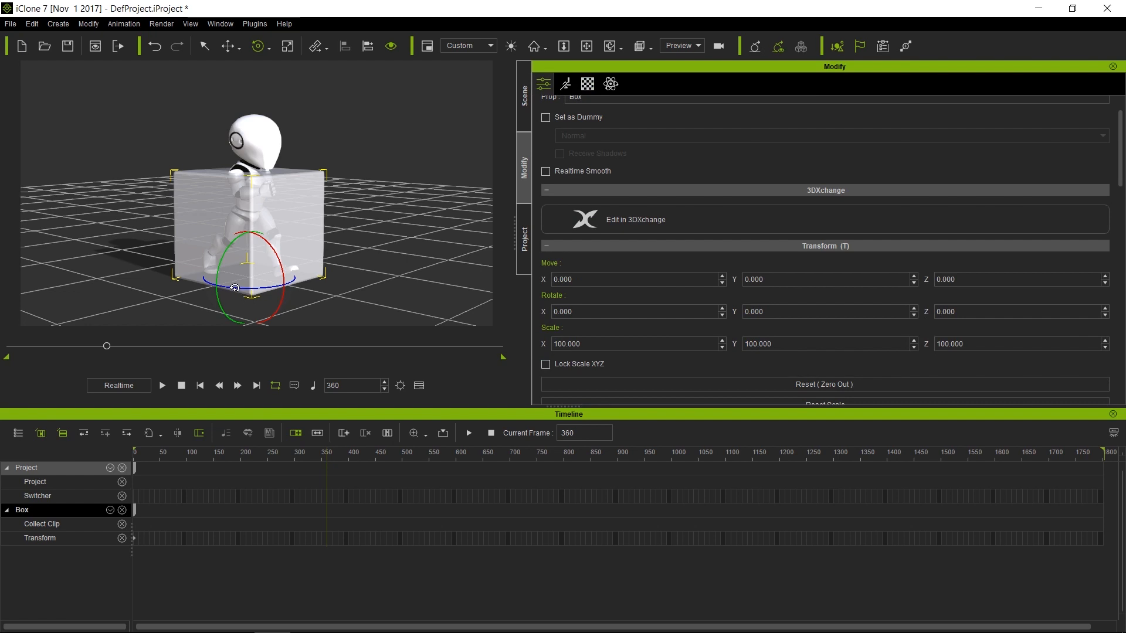
drag(235, 288, 455, 250)
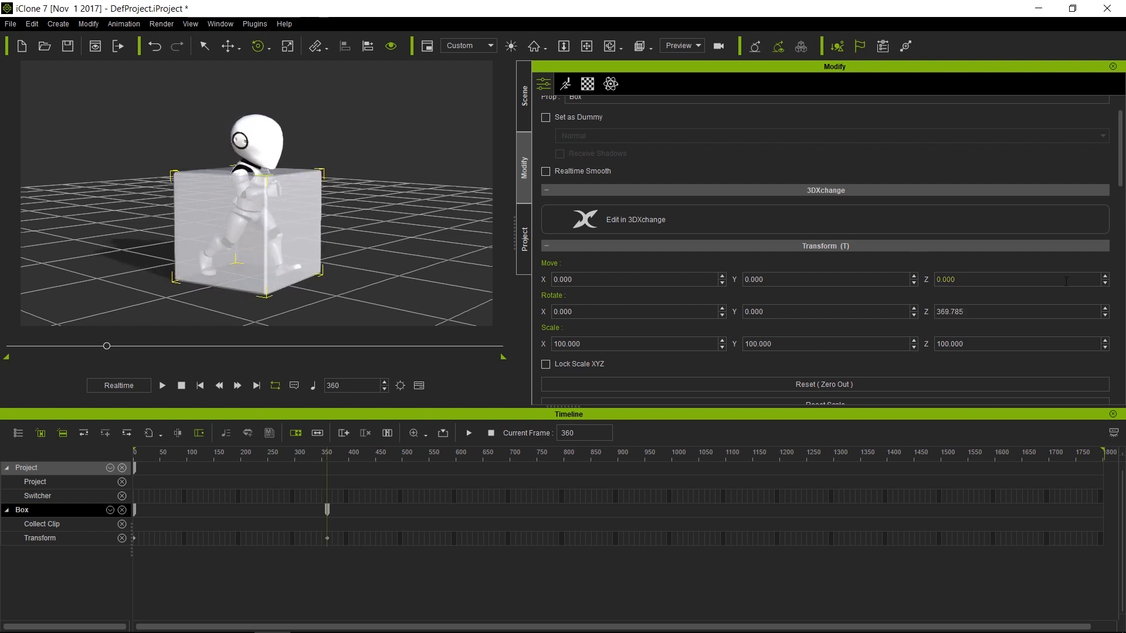
drag(1021, 314, 831, 314)
text(360)
key(Return)
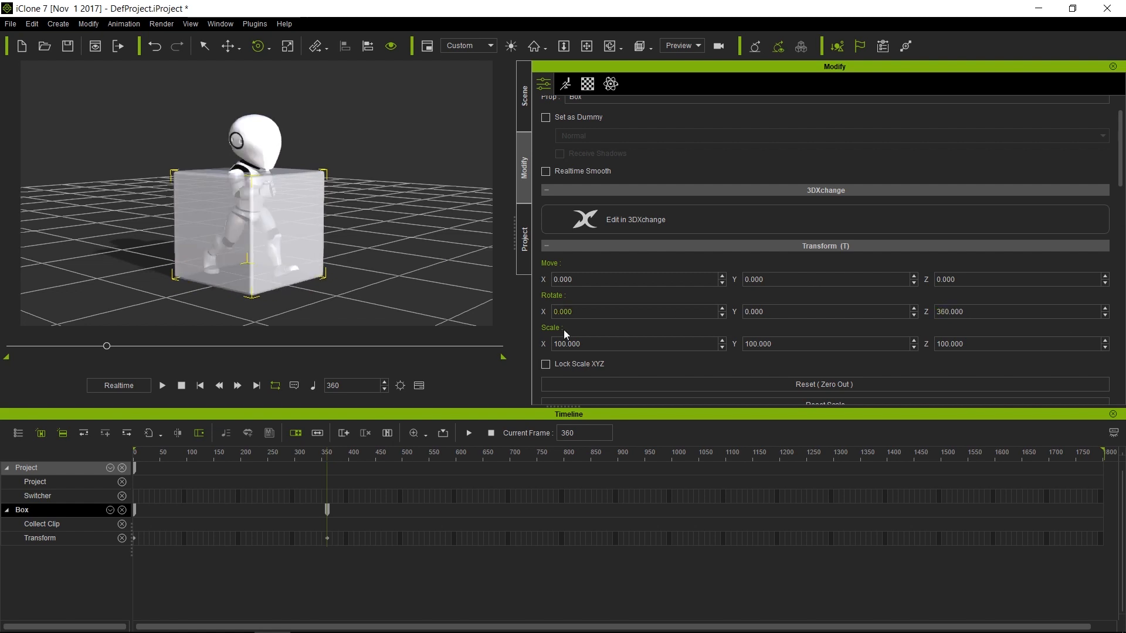
Play the animation from the start and scrub back to frame 216 to check the rotation
drag(265, 450, 51, 466)
key(space)
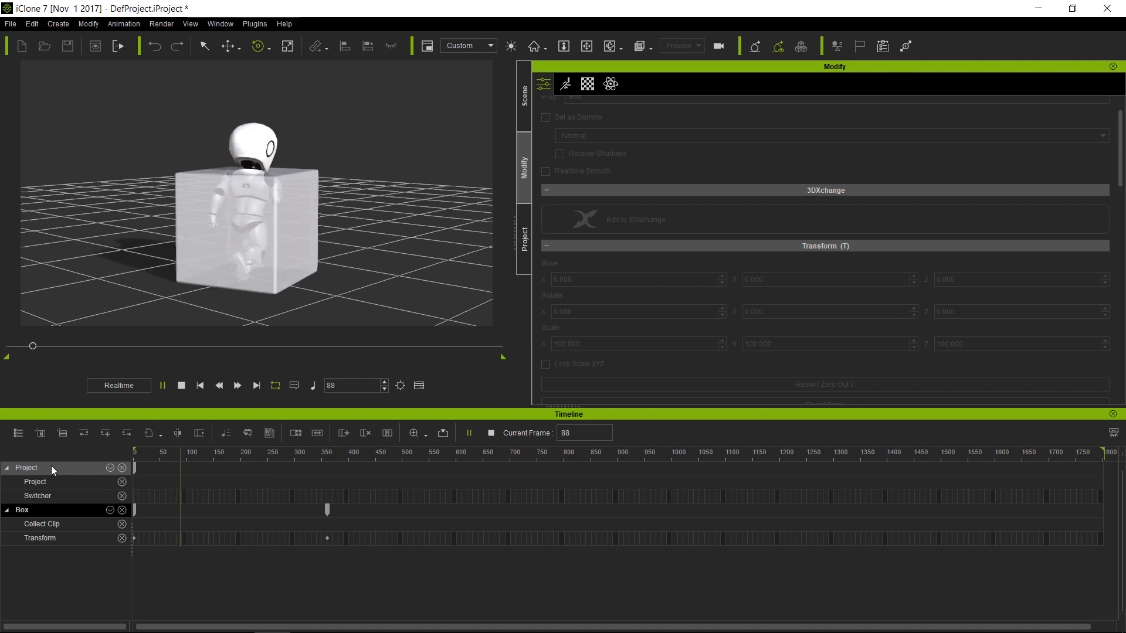
click(329, 541)
click(326, 536)
drag(318, 453, 248, 452)
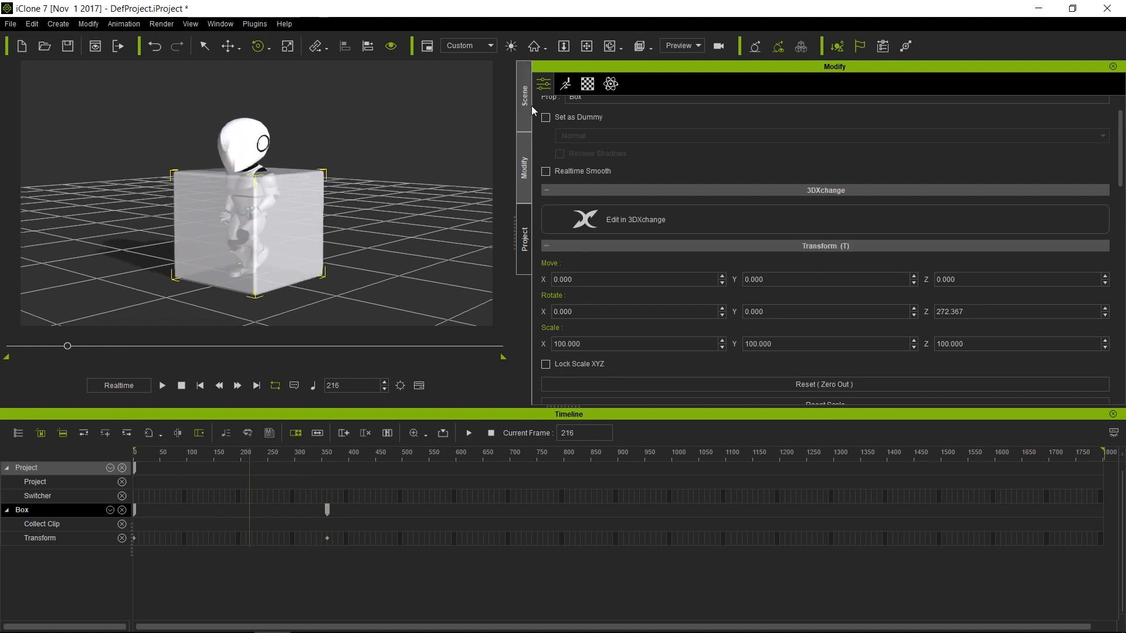
Make both keys of the box's rotation curve linear in the Curve Editor
right_click(311, 184)
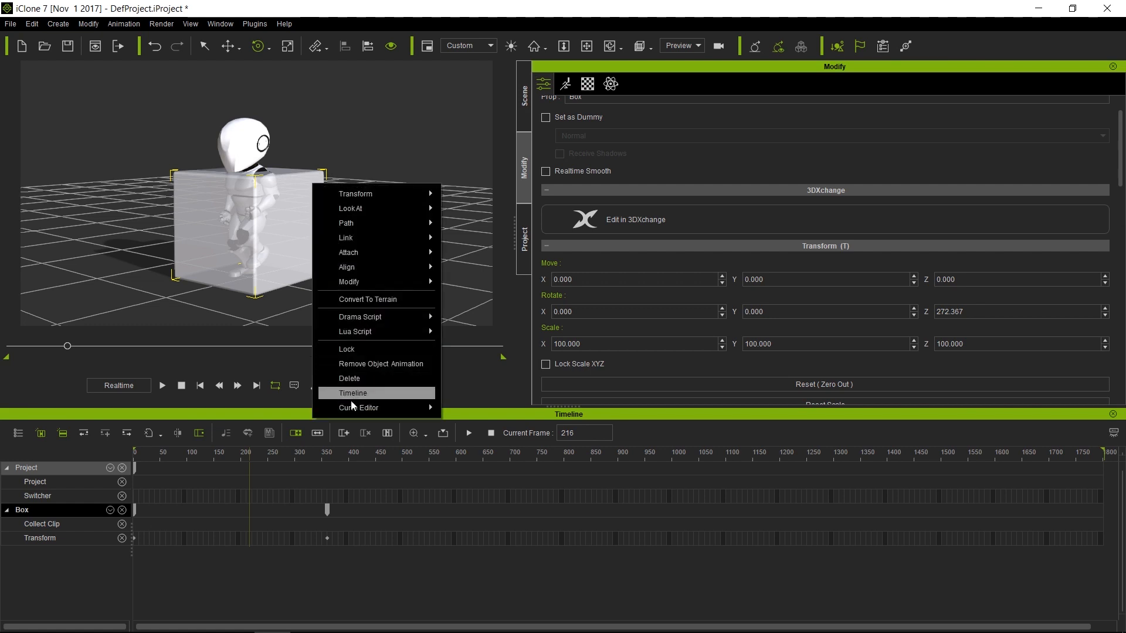
mouse_move(351, 407)
click(484, 424)
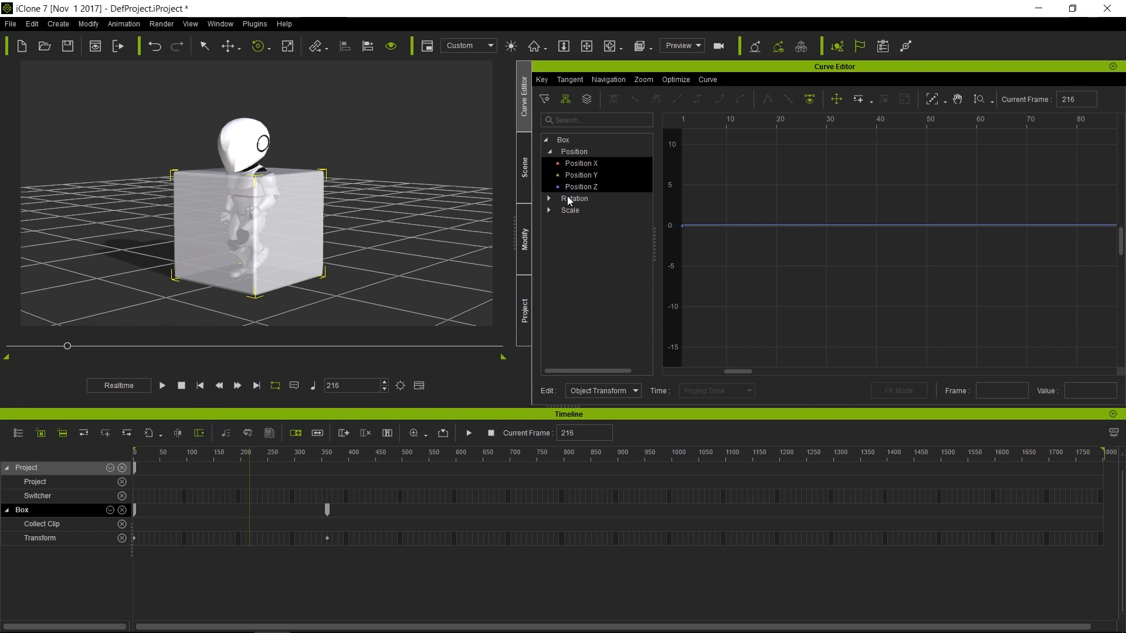
click(572, 200)
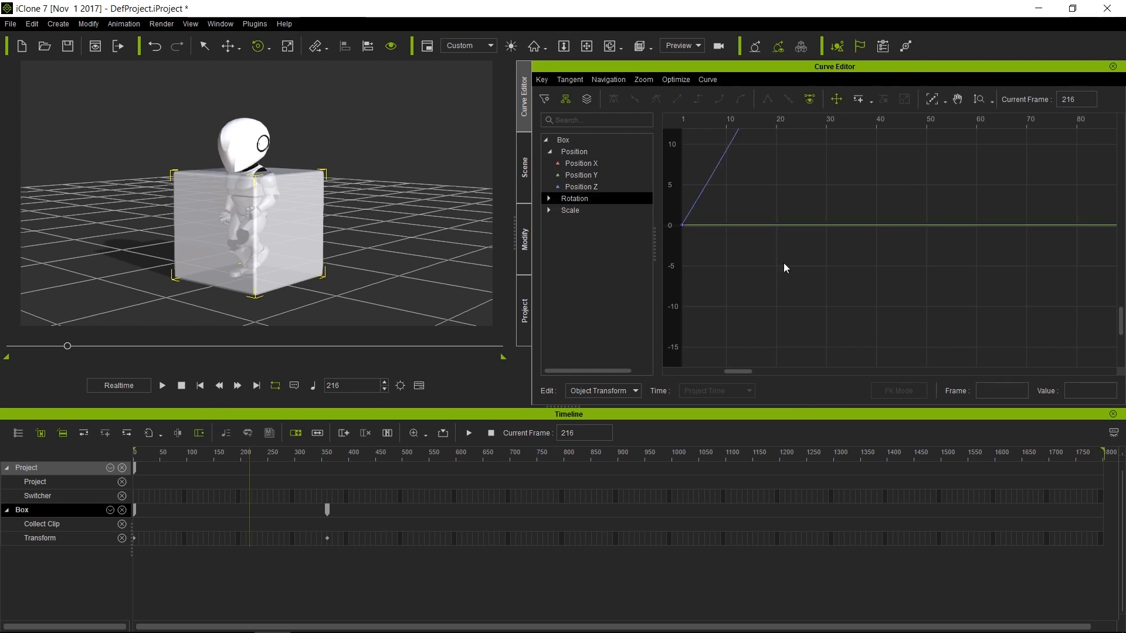
click(932, 99)
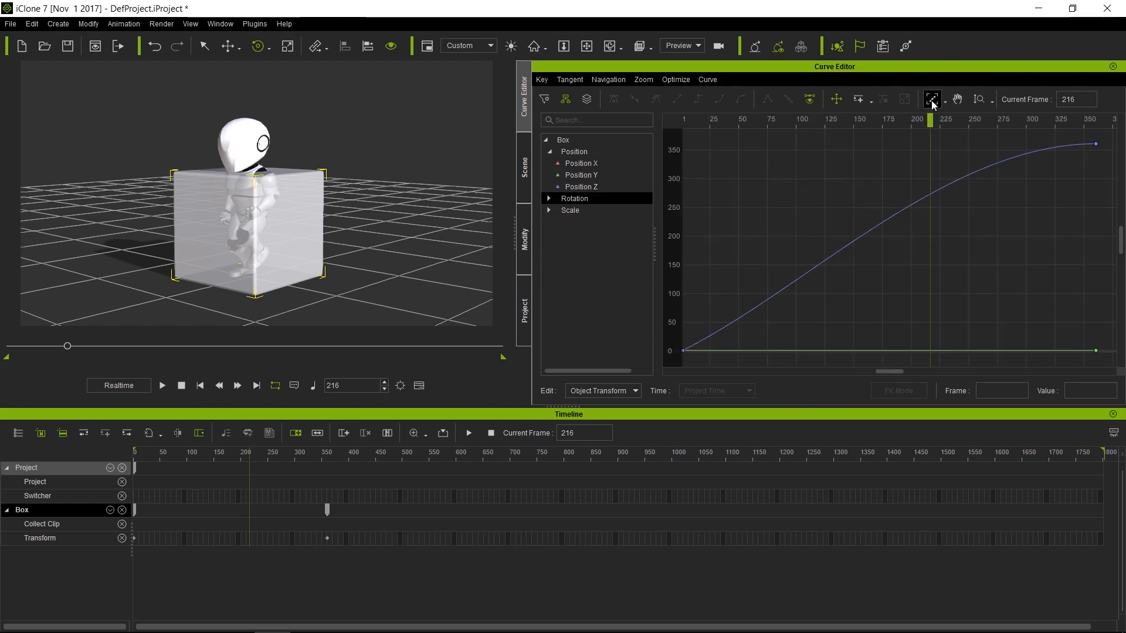
click(1021, 157)
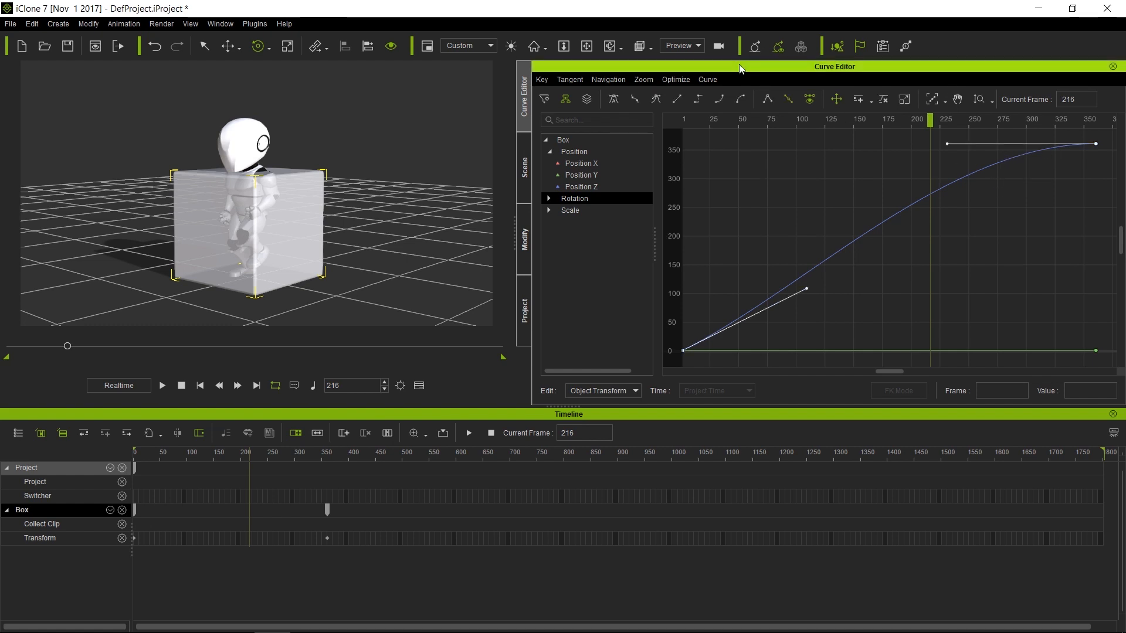
click(678, 104)
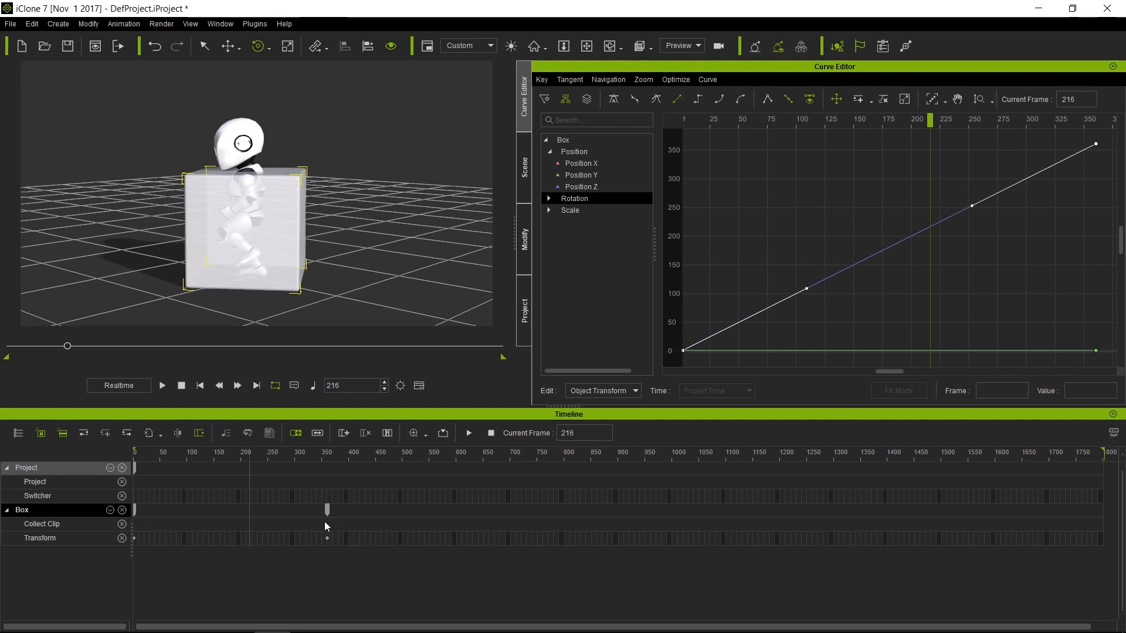
Play the animation from frame 1 to check the even spin, then show the scene list
drag(252, 455, 62, 459)
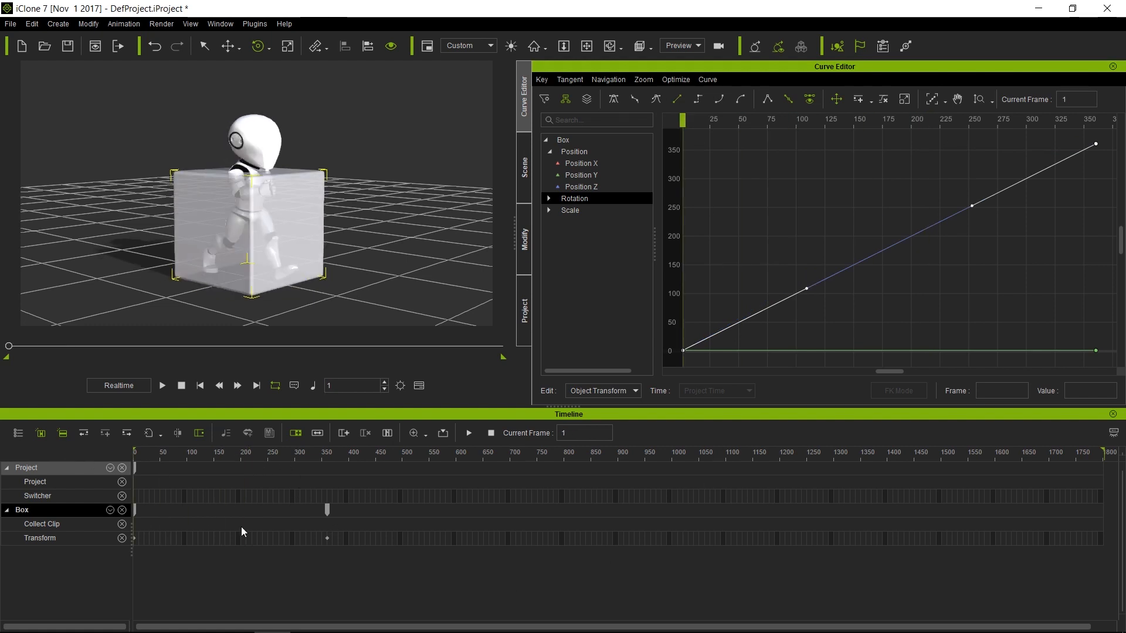
key(space)
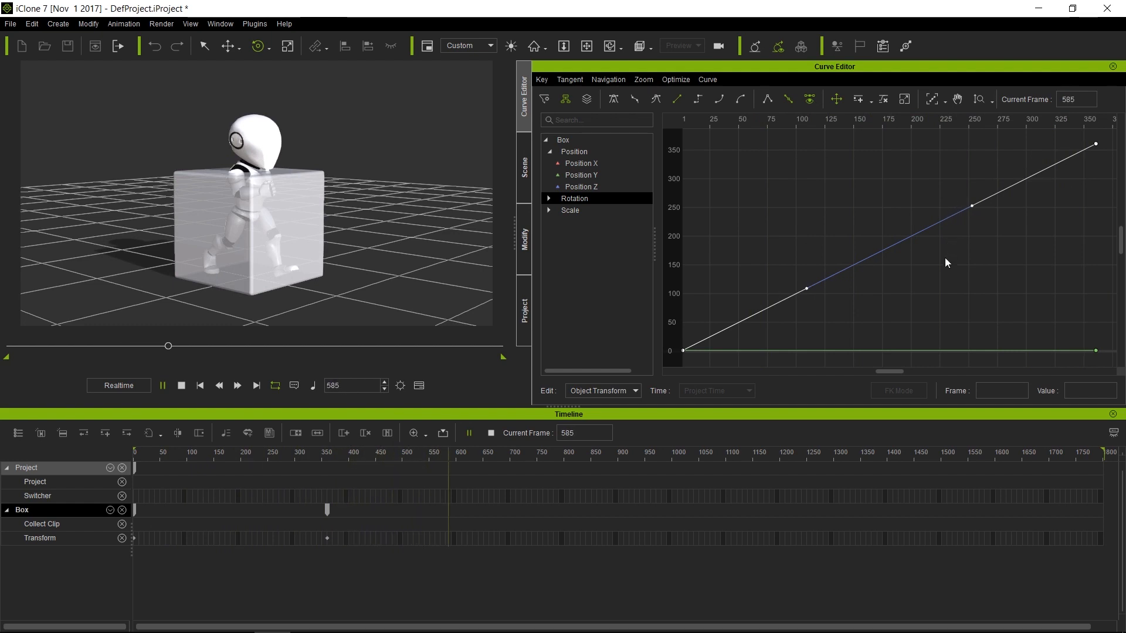
key(space)
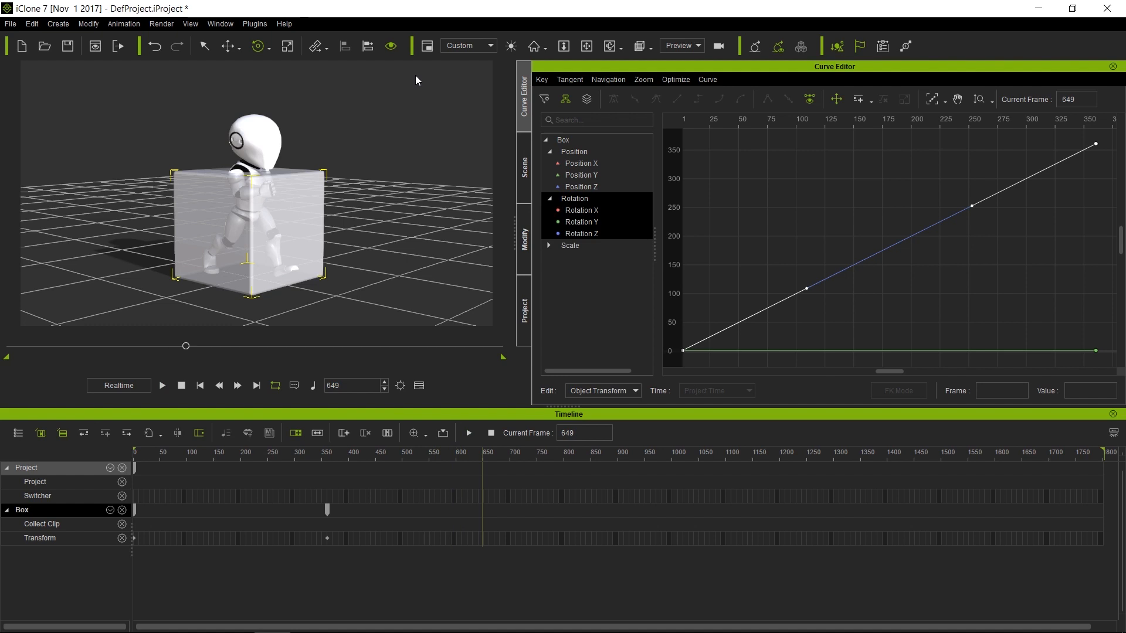
click(525, 167)
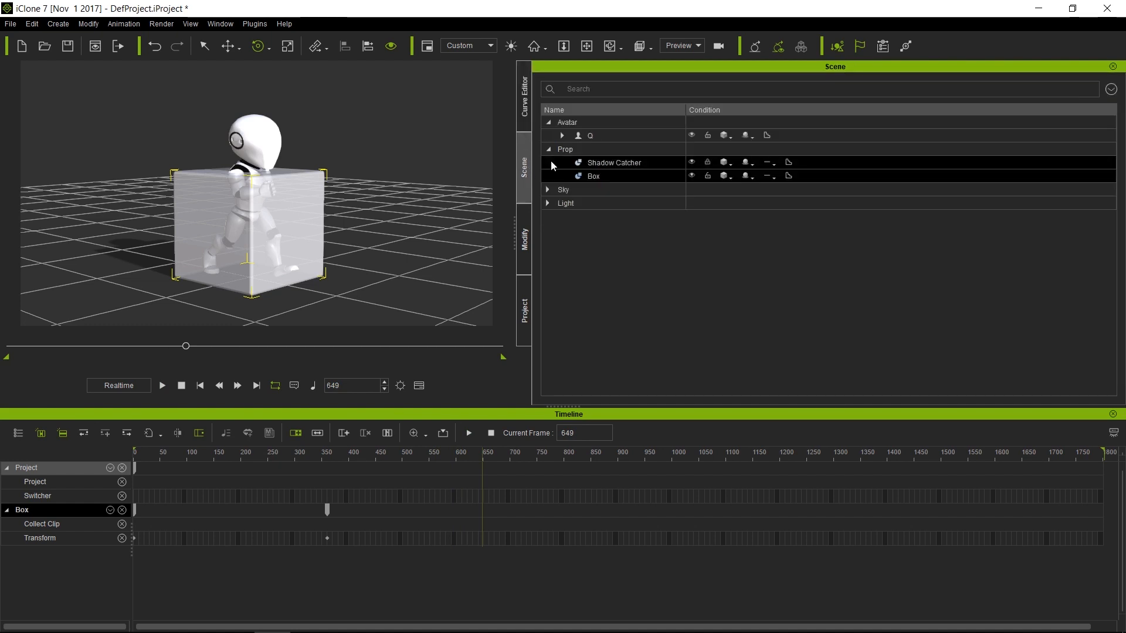
Hide the box and return the playhead to the start
click(692, 176)
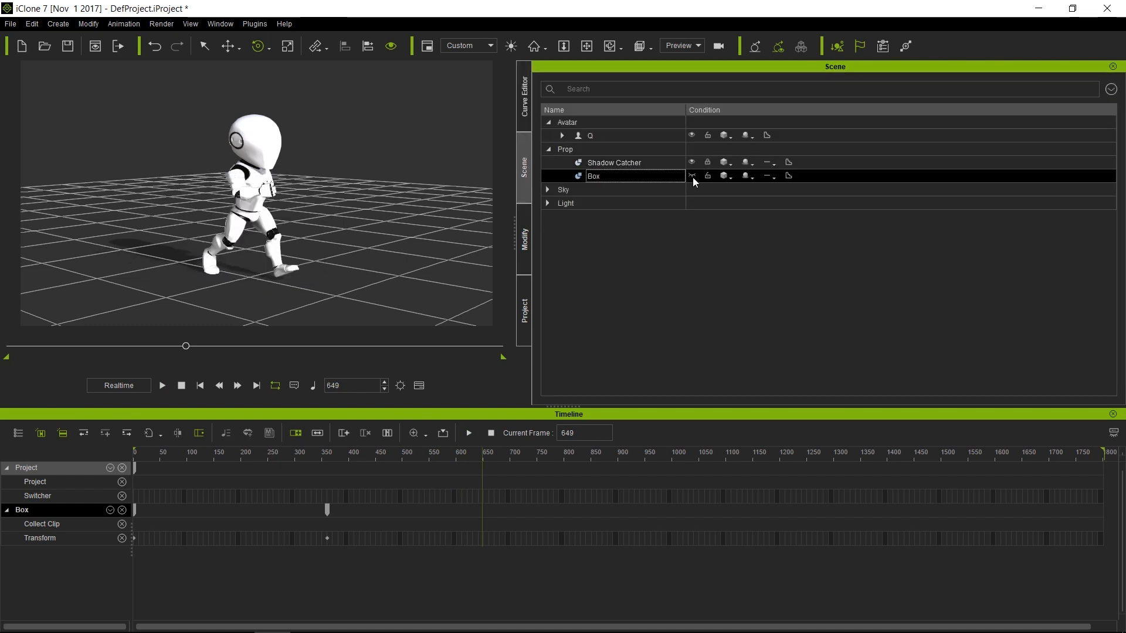
click(295, 432)
drag(296, 451, 139, 452)
Lengthen robot Q's walk_cycle clip to about frame 365 and play it back
click(278, 146)
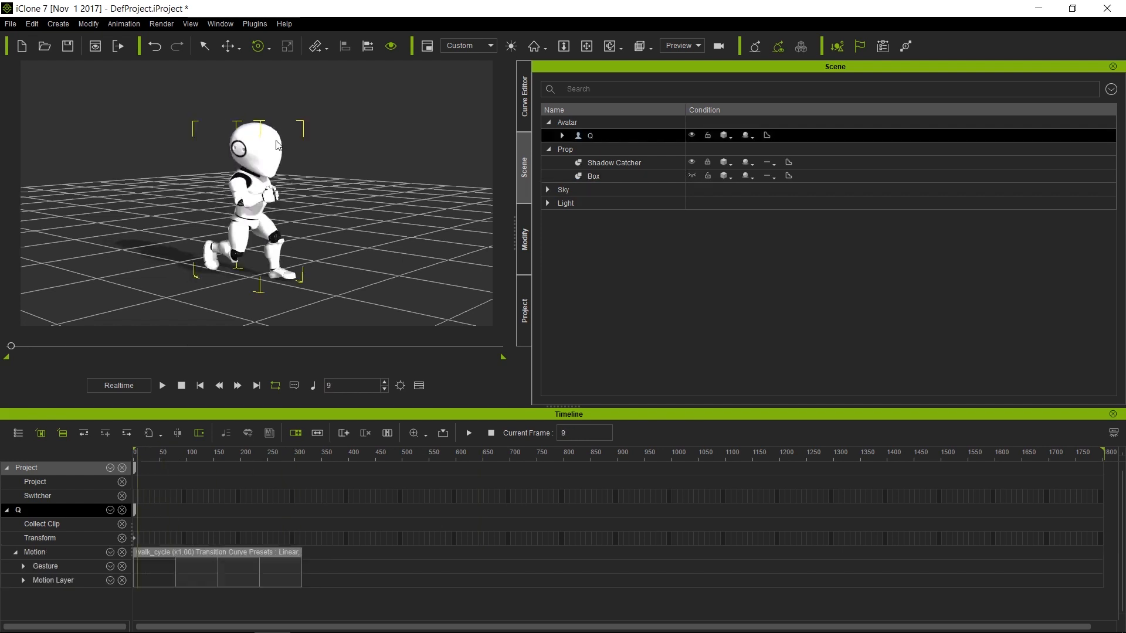
click(287, 551)
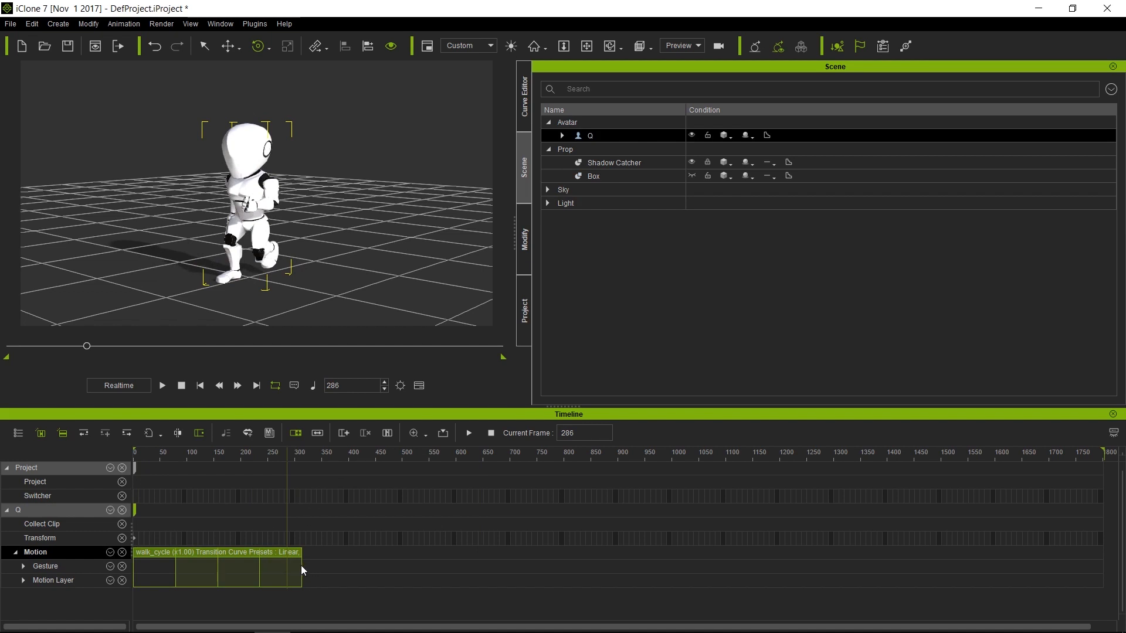
drag(301, 565, 343, 566)
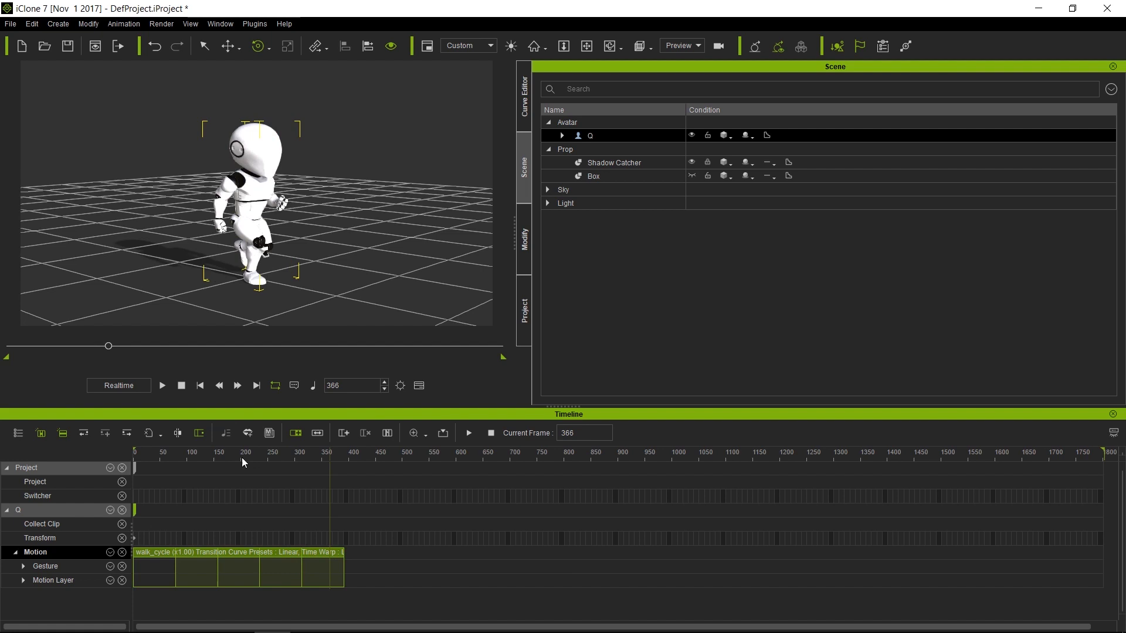
key(space)
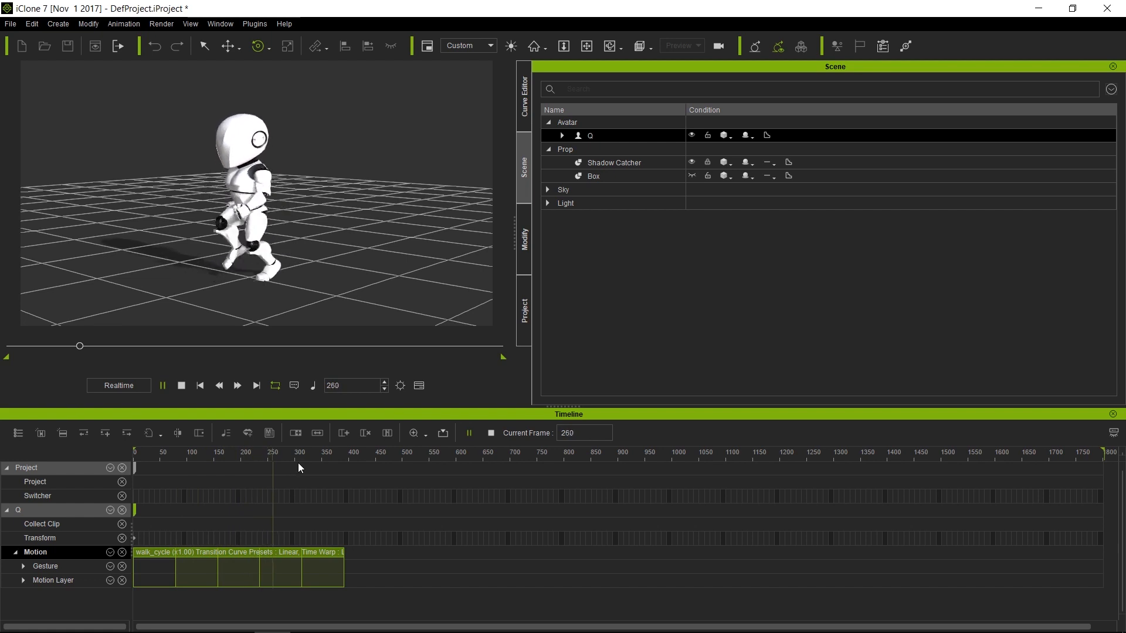
click(278, 272)
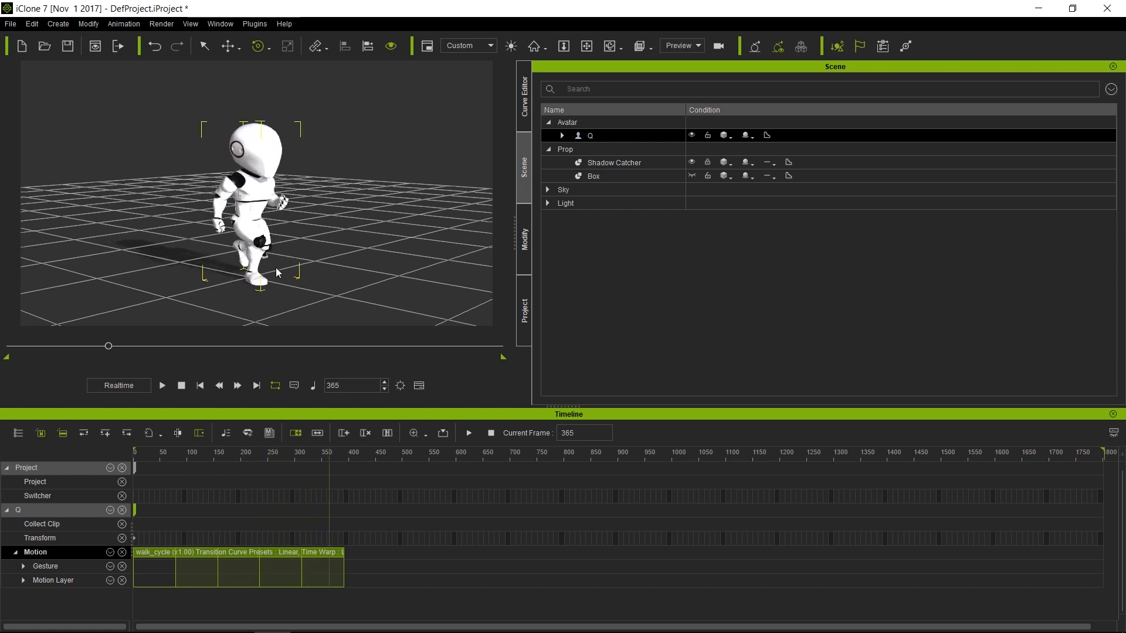